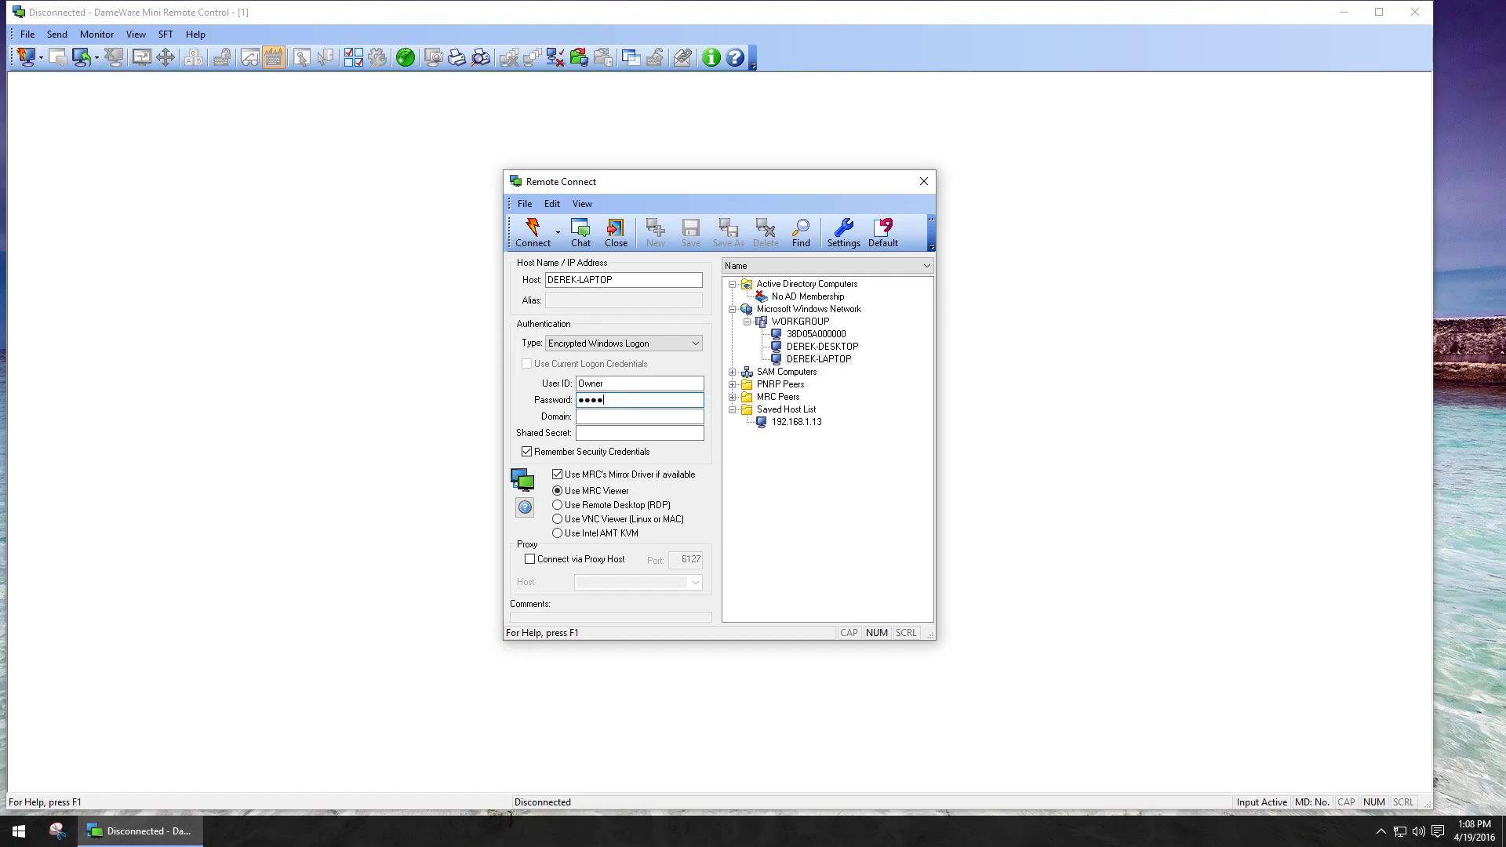
# Connect to the laptop host with the credentials already filled in and dismiss the MRC notification on its desktop.
pyautogui.press('Return')
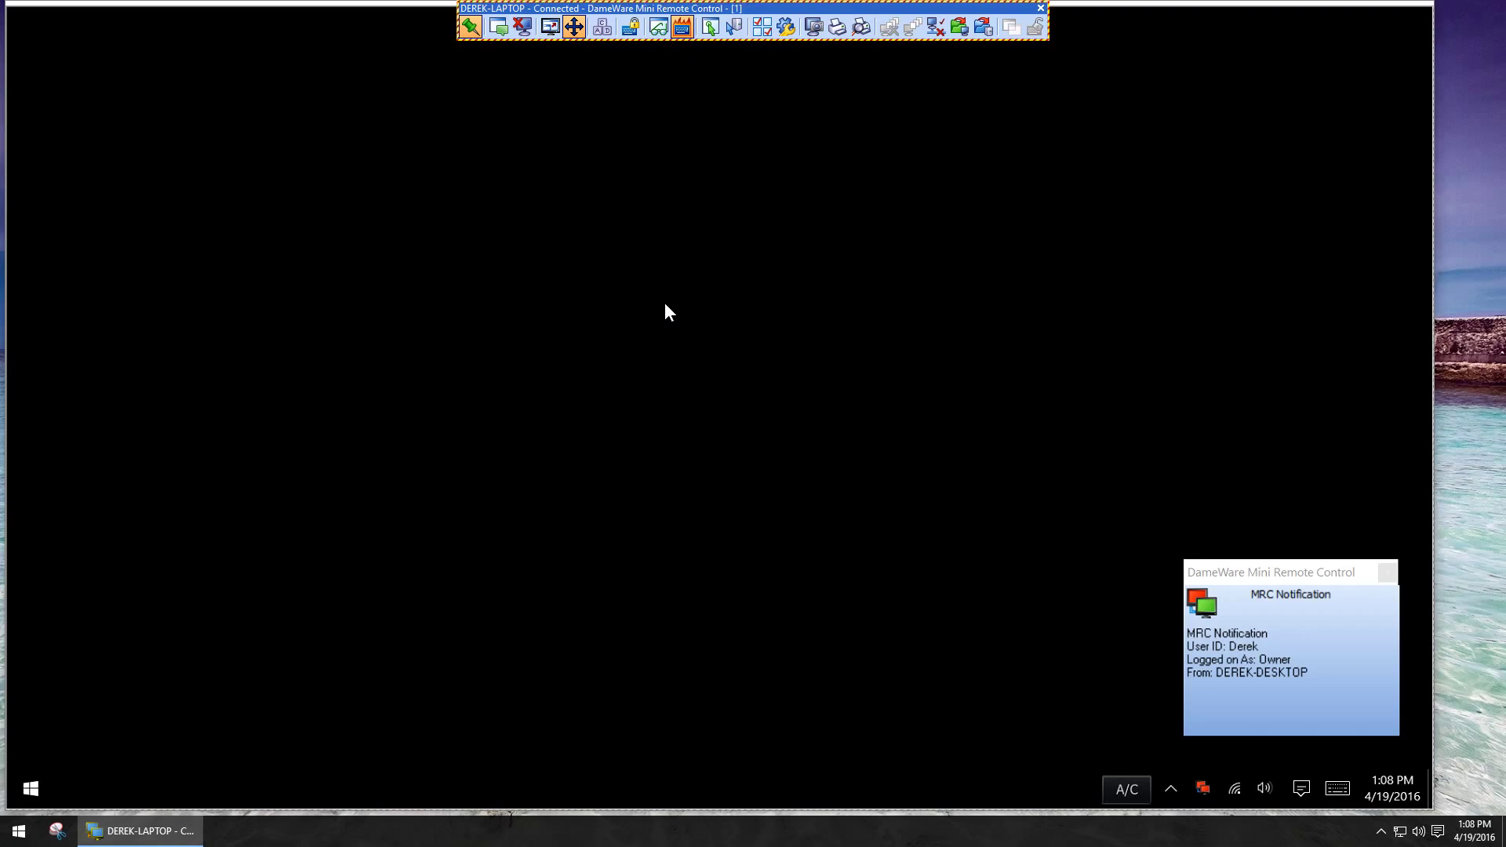
pyautogui.click(1239, 671)
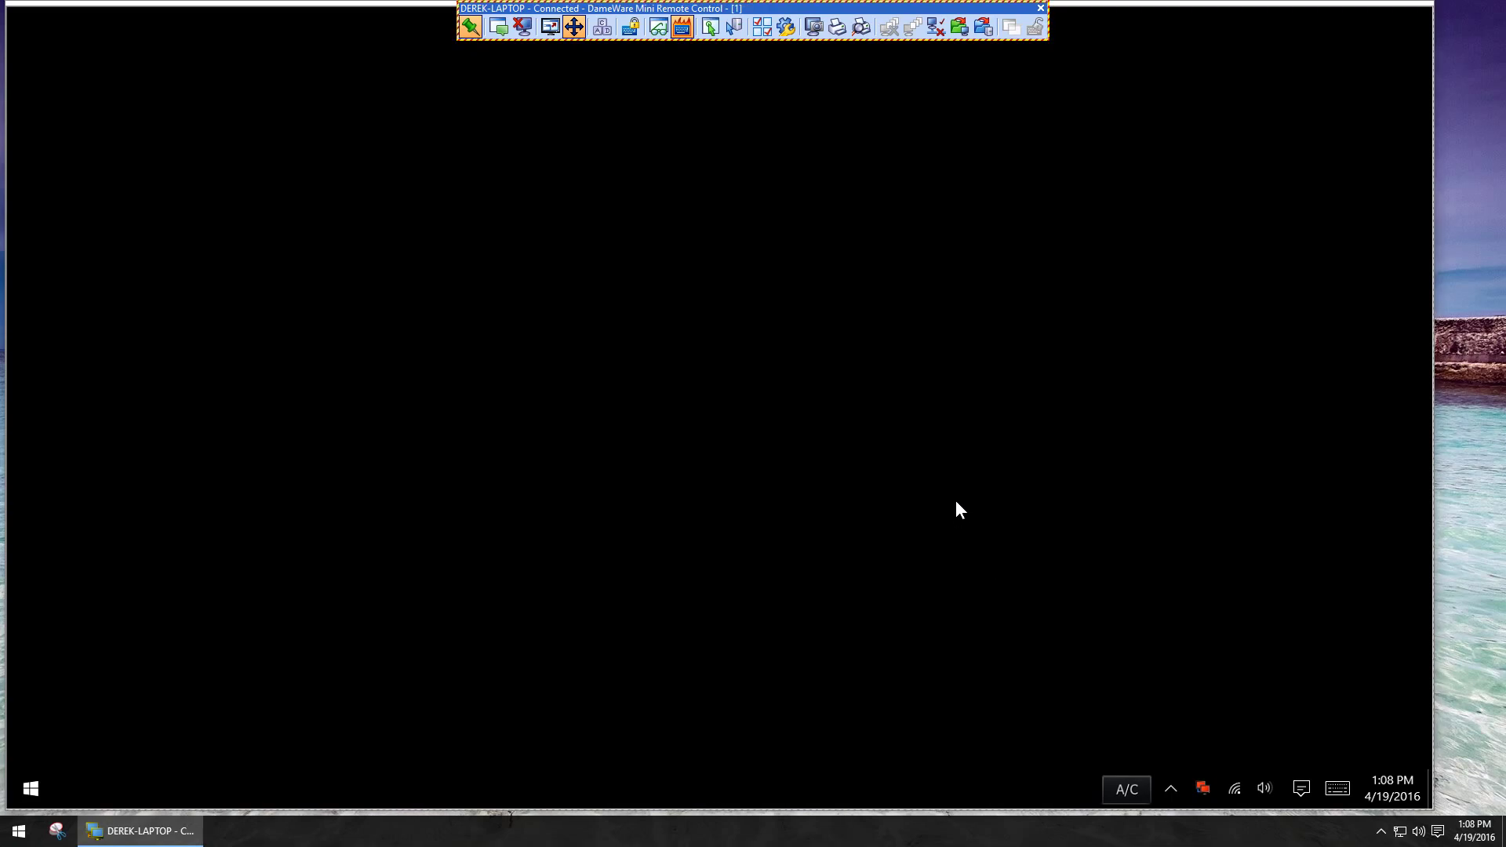
# Open a chat session with the remote laptop, send "Hey" and close the chat window.
pyautogui.click(498, 29)
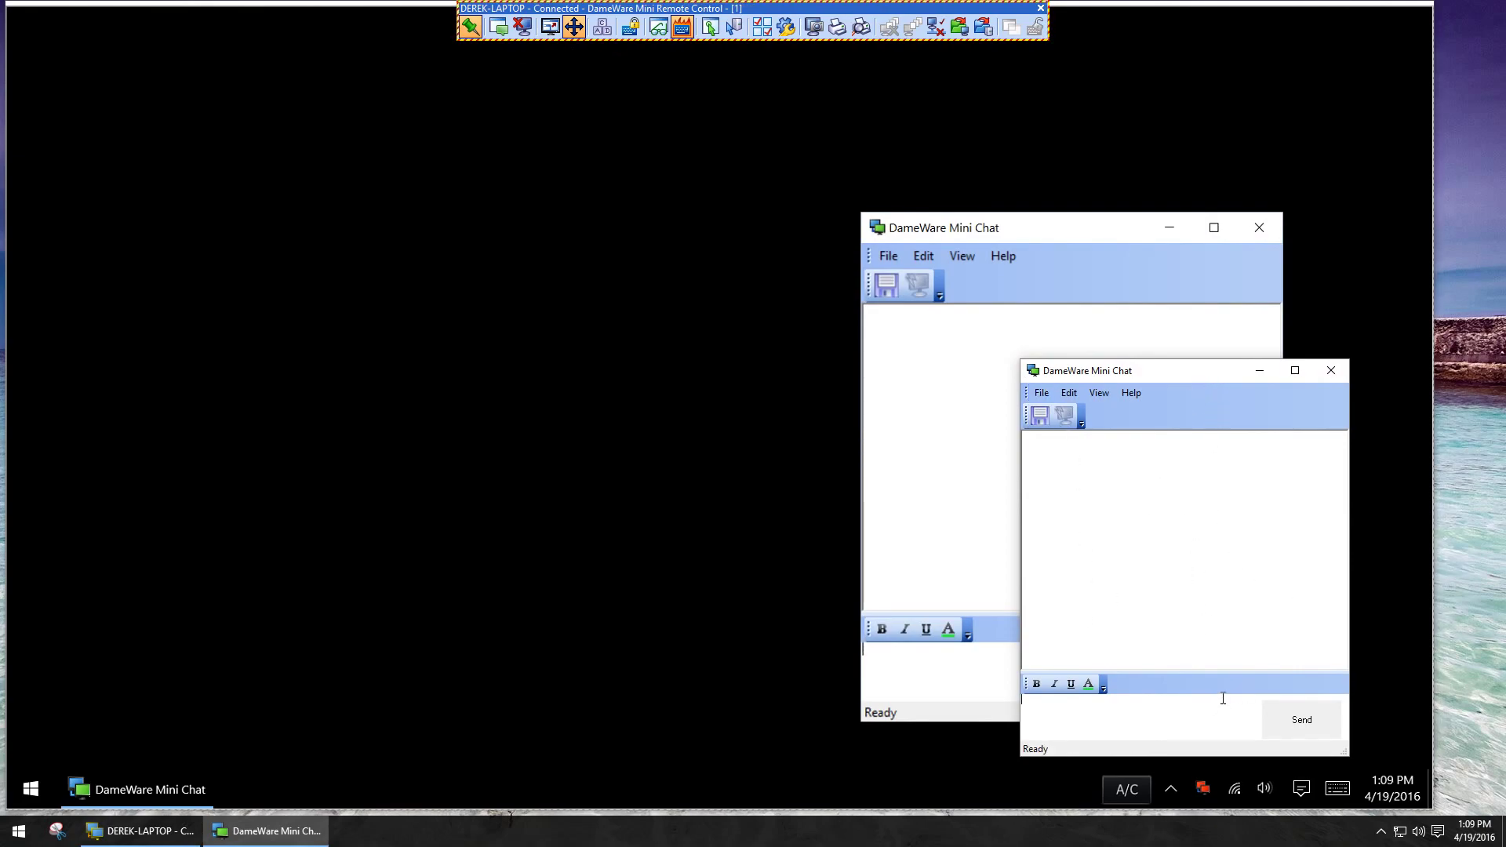
pyautogui.write('Hey')
pyautogui.press('Return')
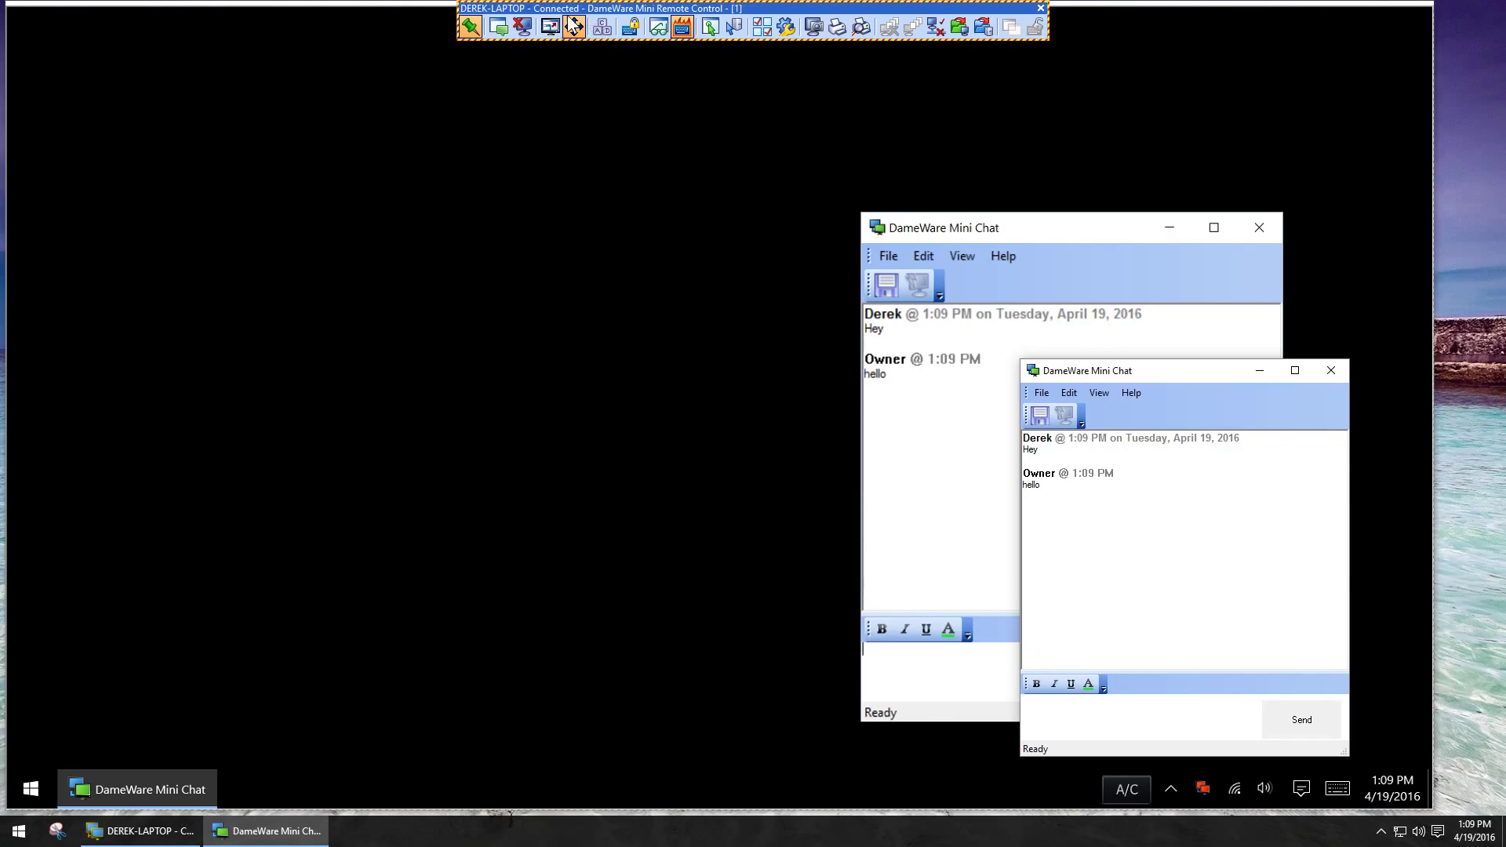
pyautogui.click(1331, 370)
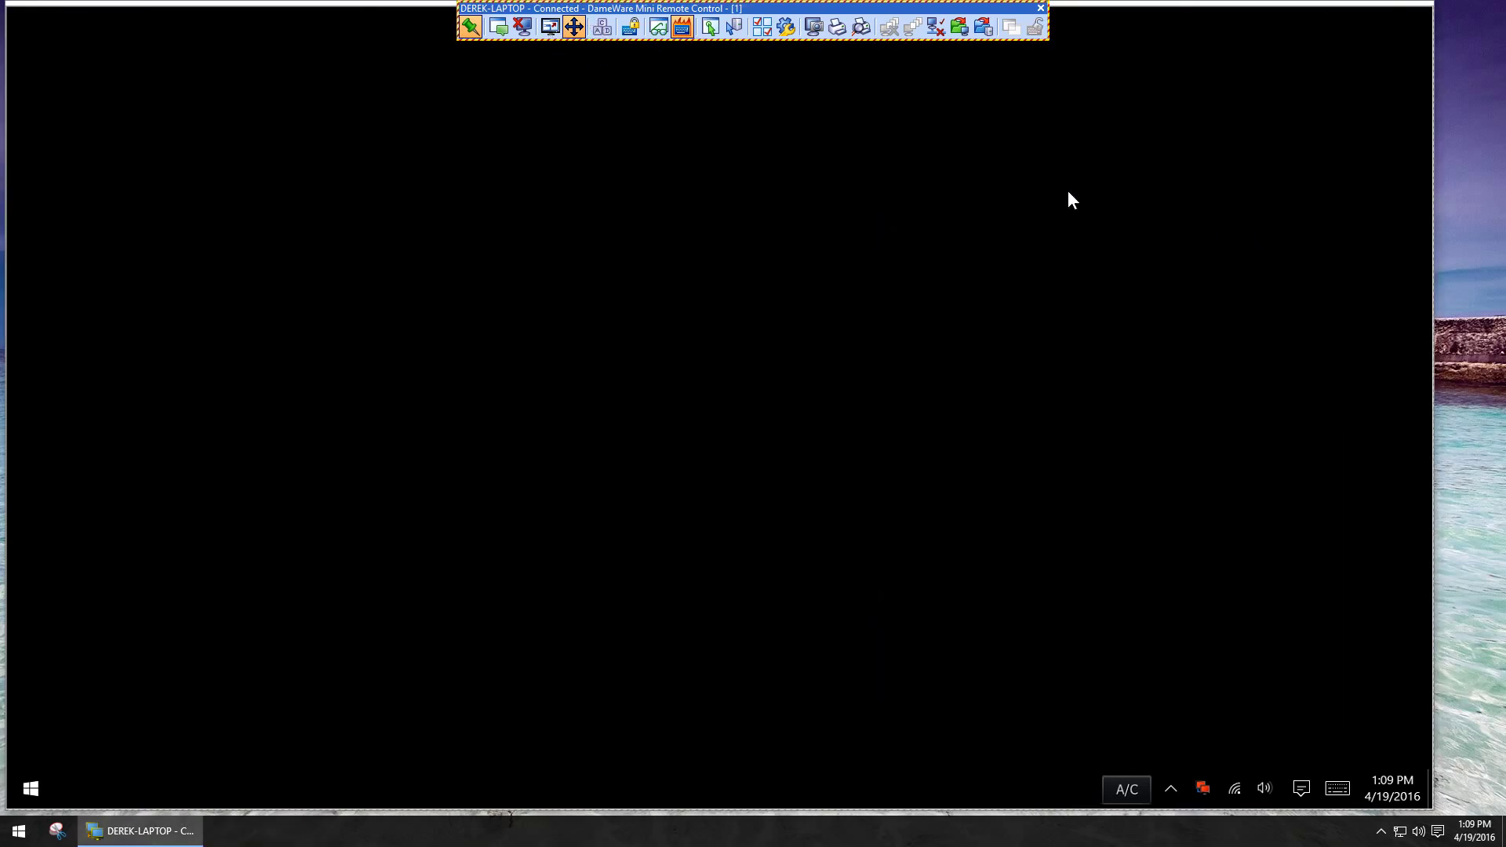
# Stretch the remote desktop view to fill the screen and cancel the laptop's security options screen.
pyautogui.click(549, 28)
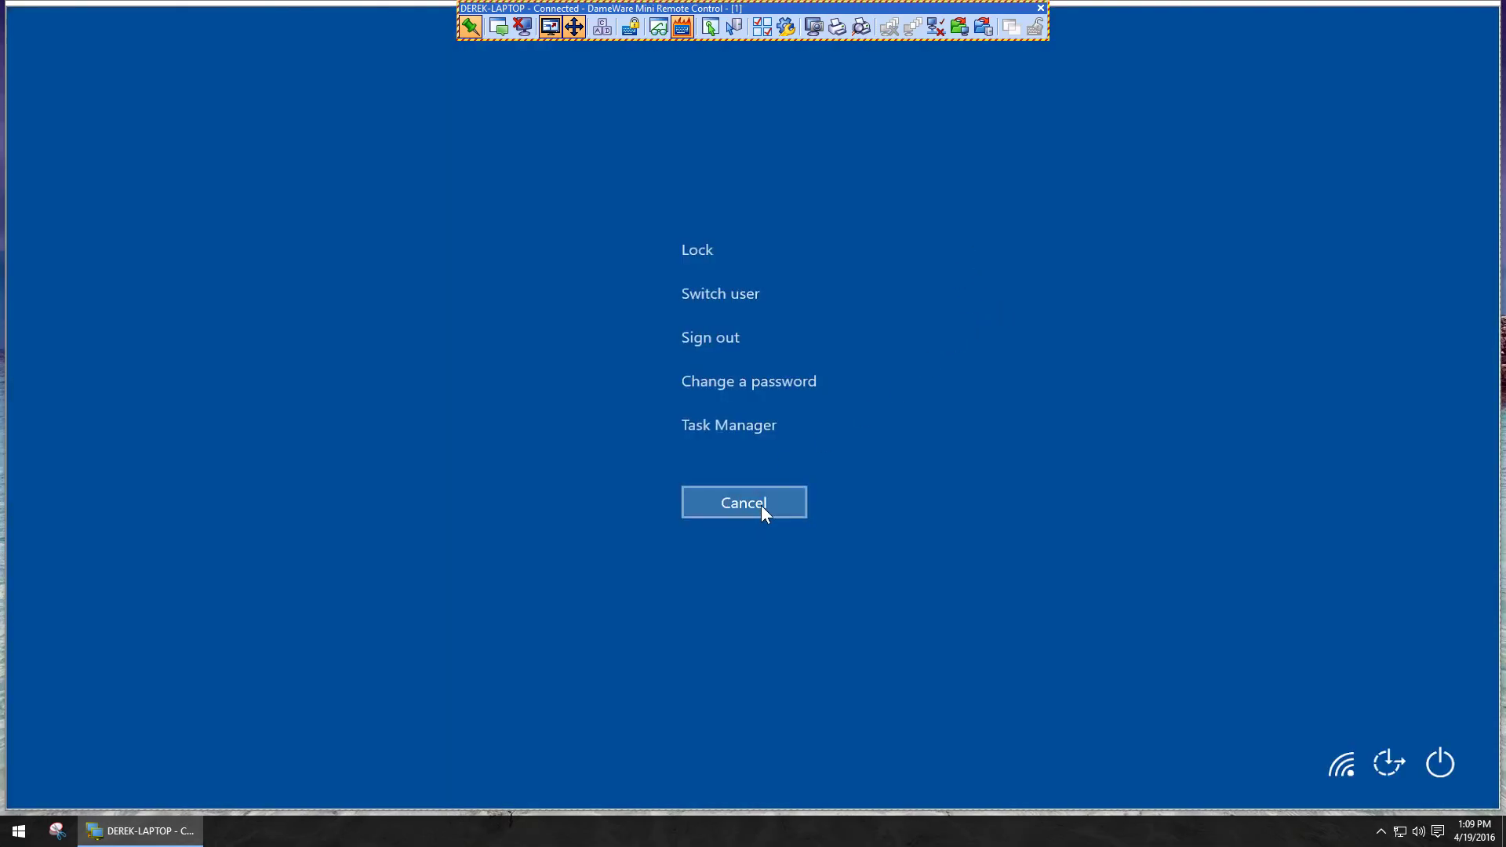
pyautogui.click(743, 503)
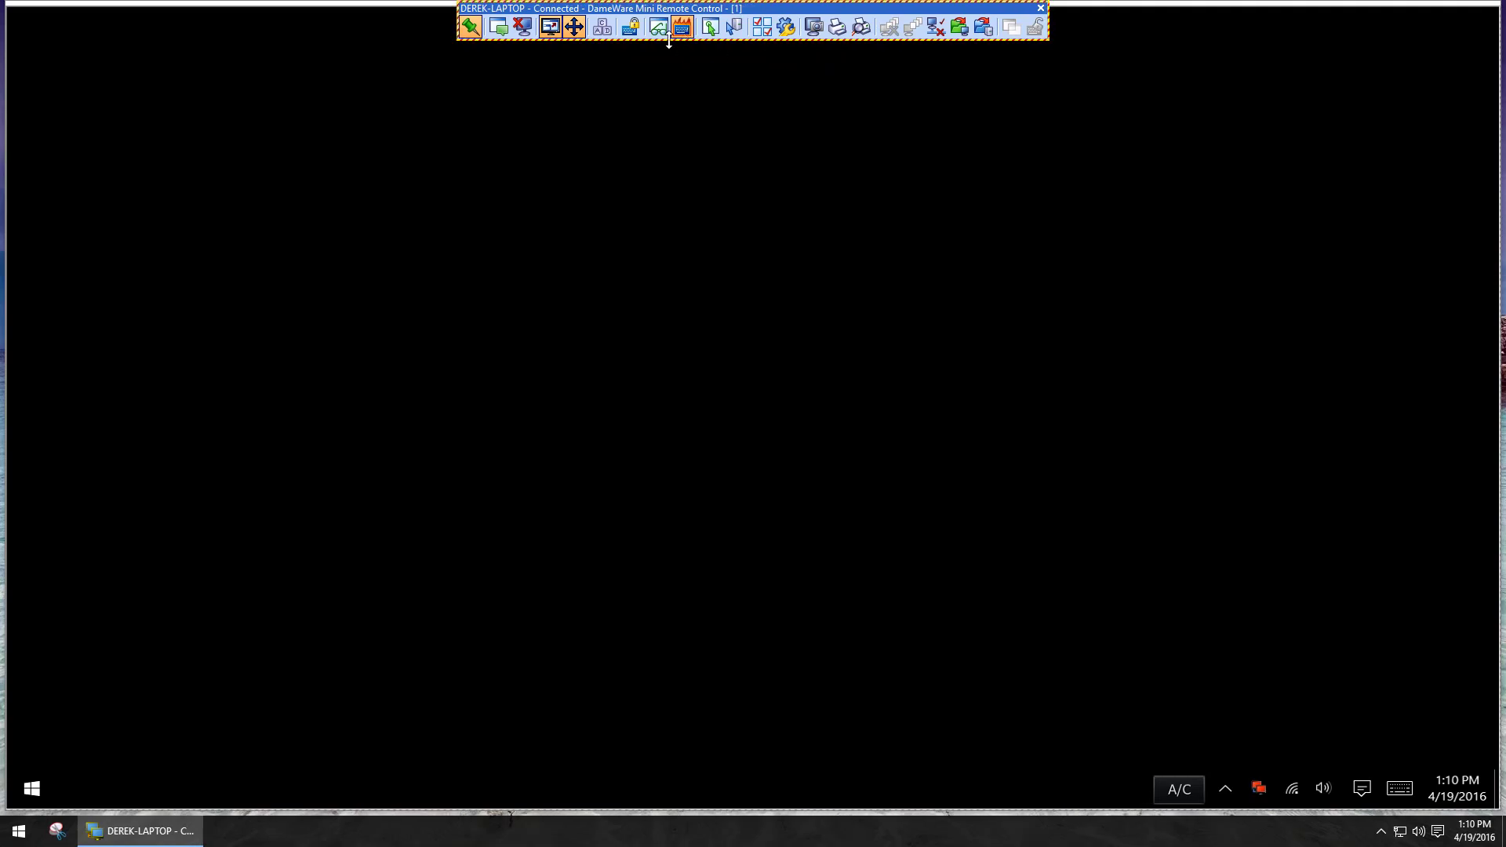
# Open Lenovo Settings from the remote laptop's Start menu and close it again.
pyautogui.click(710, 27)
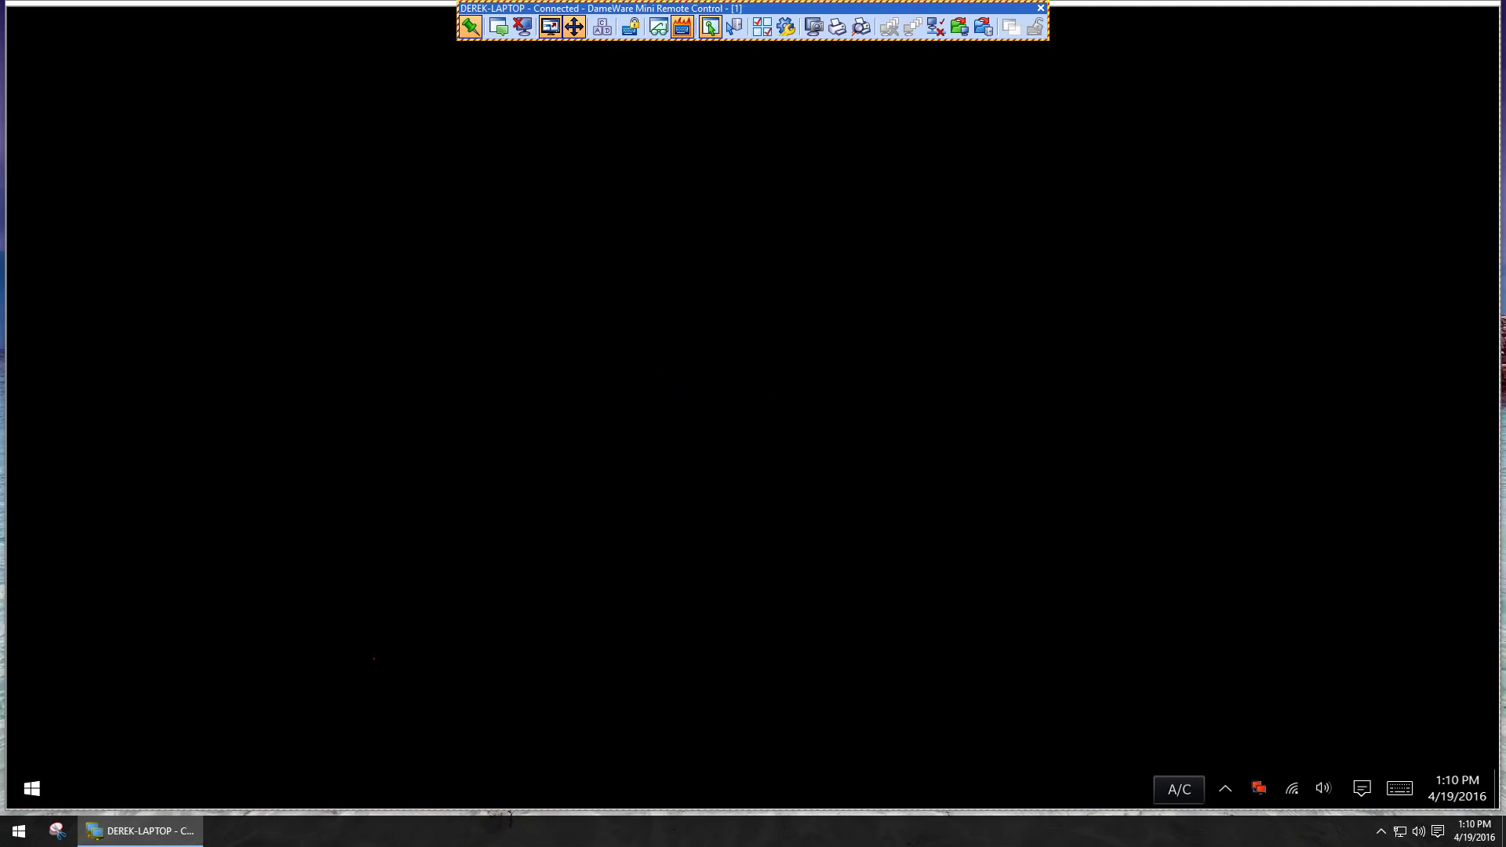
pyautogui.press('super')
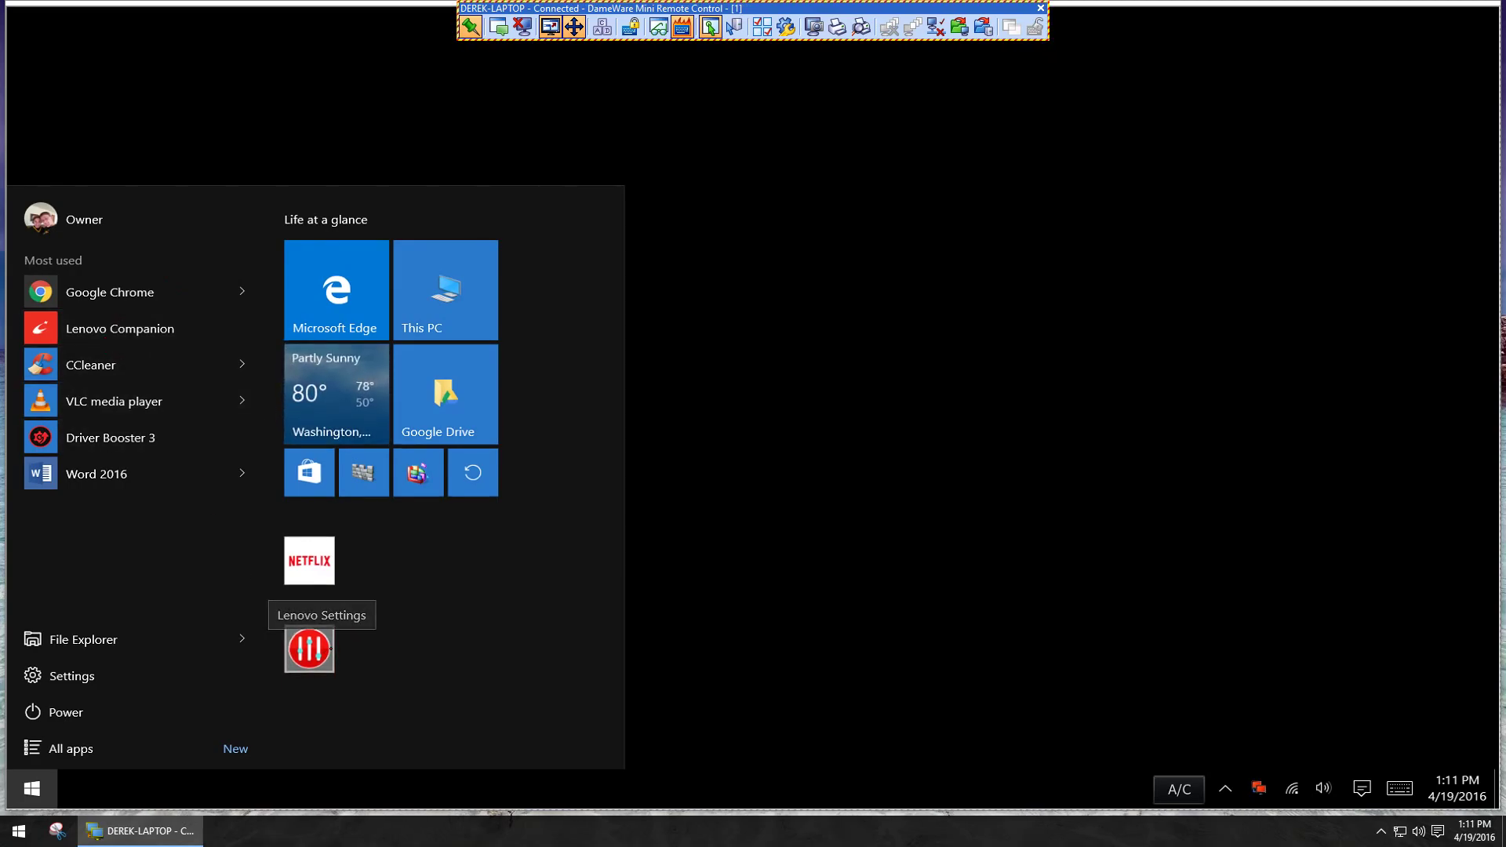
pyautogui.click(309, 648)
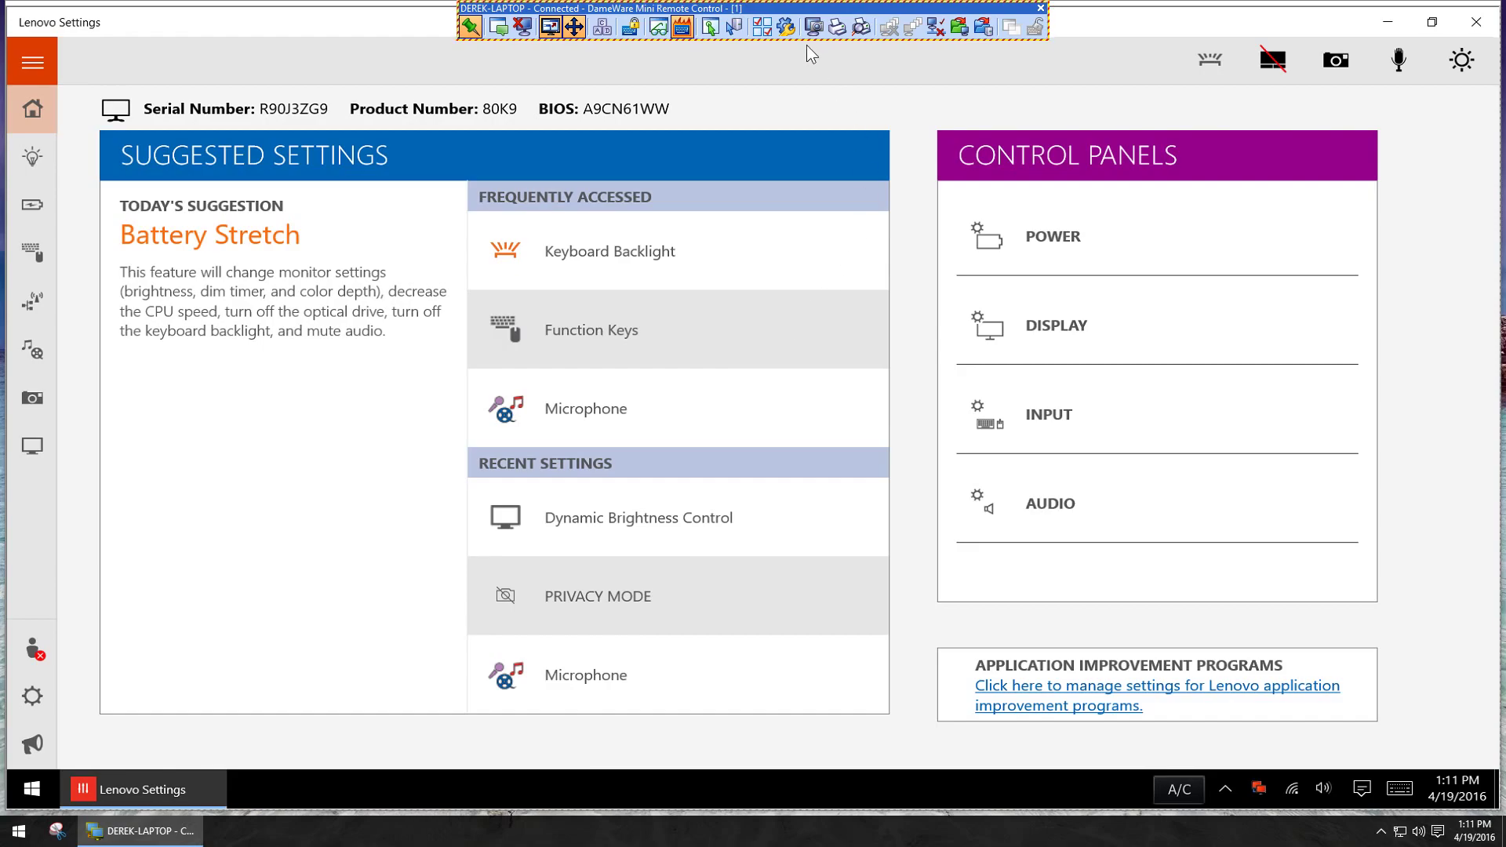
pyautogui.click(1474, 22)
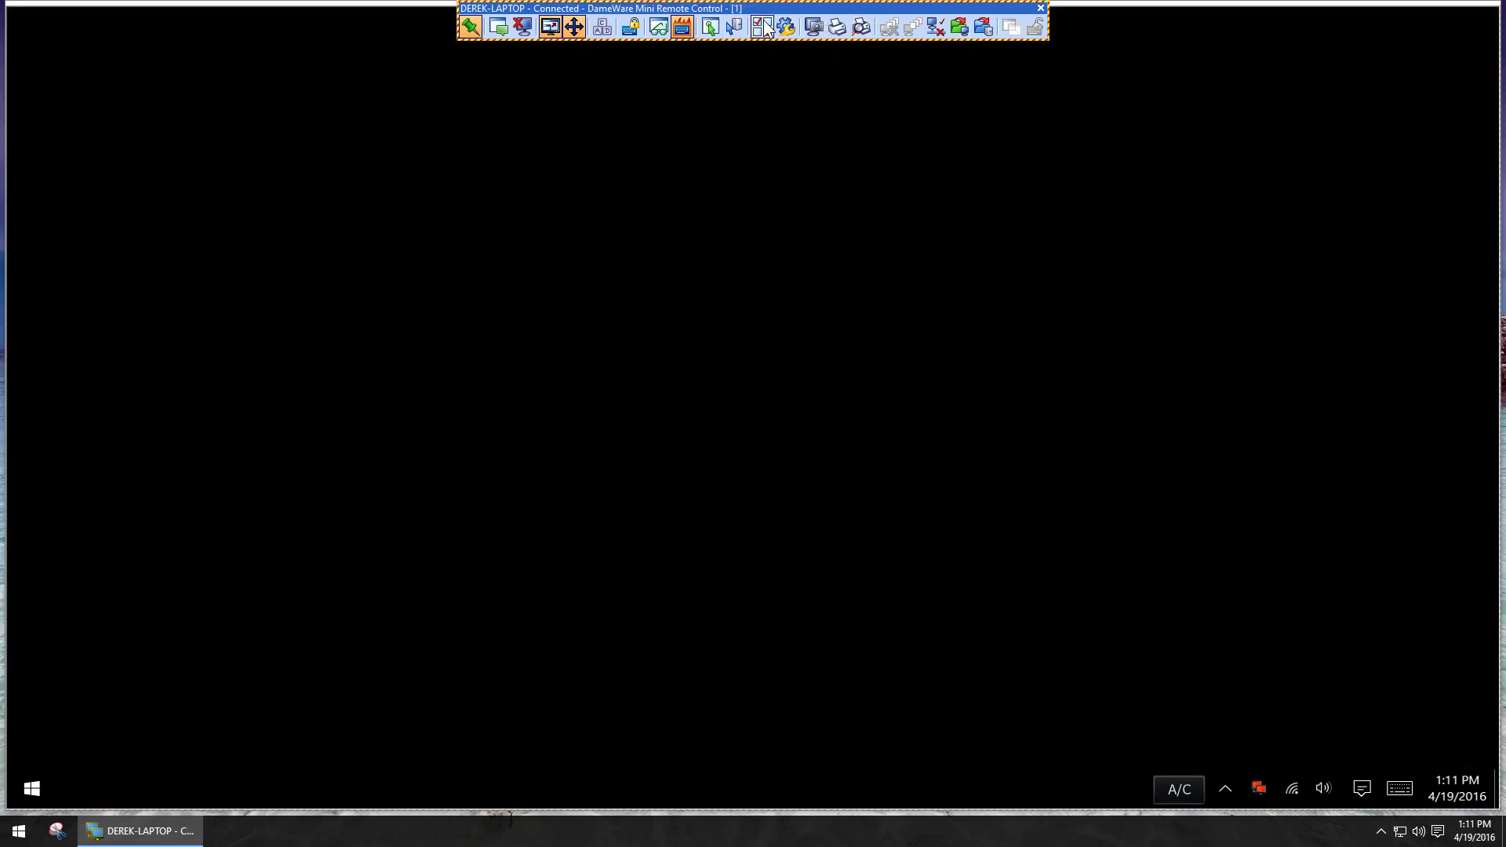
# Examine the Local Global Options, including connect dialog, additional, simple file transfer and U3 mode options, and leave them without changes.
pyautogui.click(762, 28)
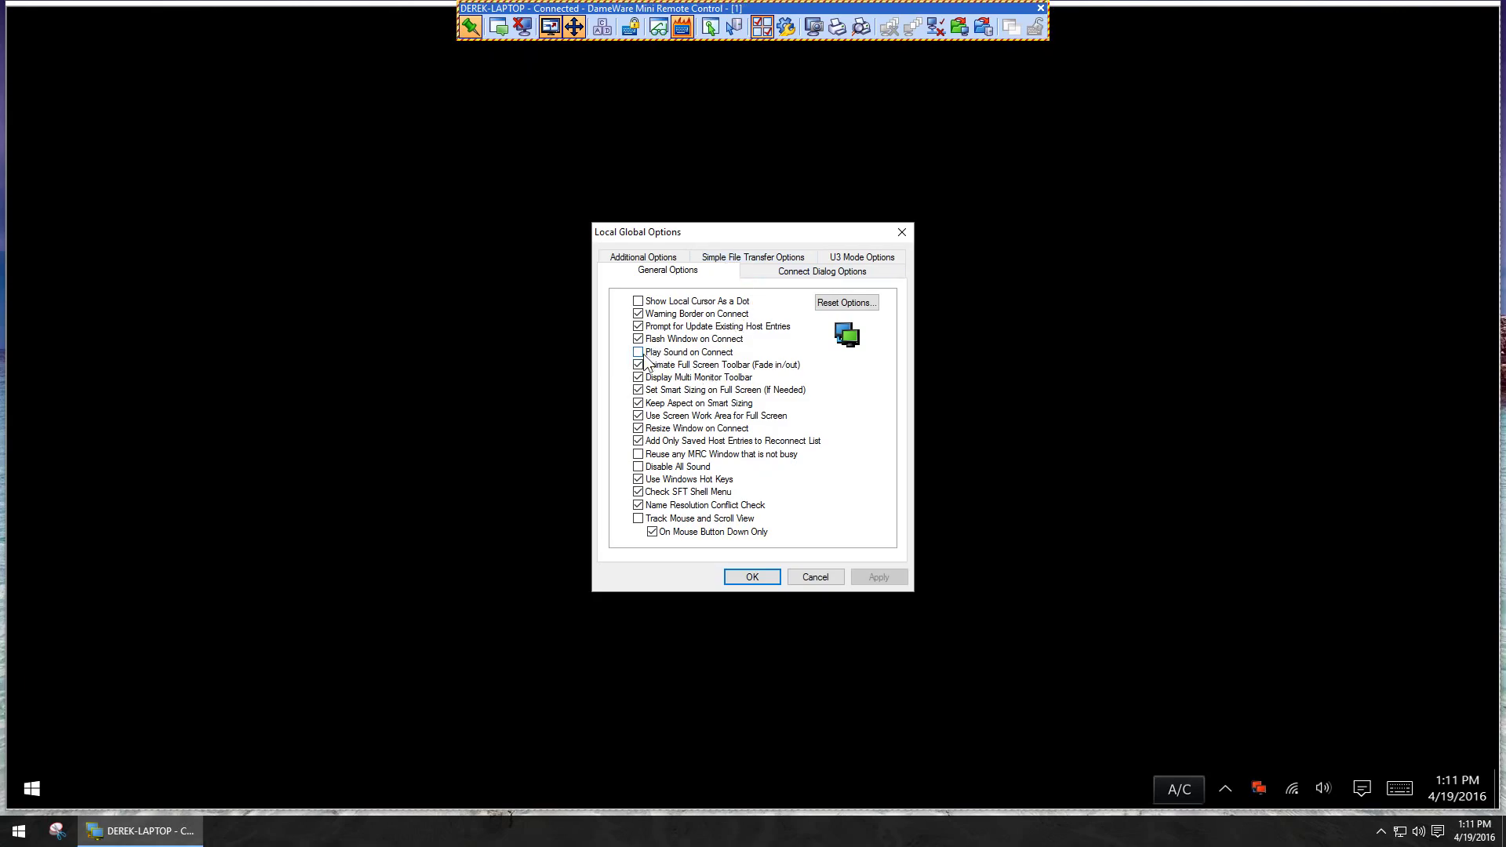
pyautogui.click(794, 269)
pyautogui.click(624, 258)
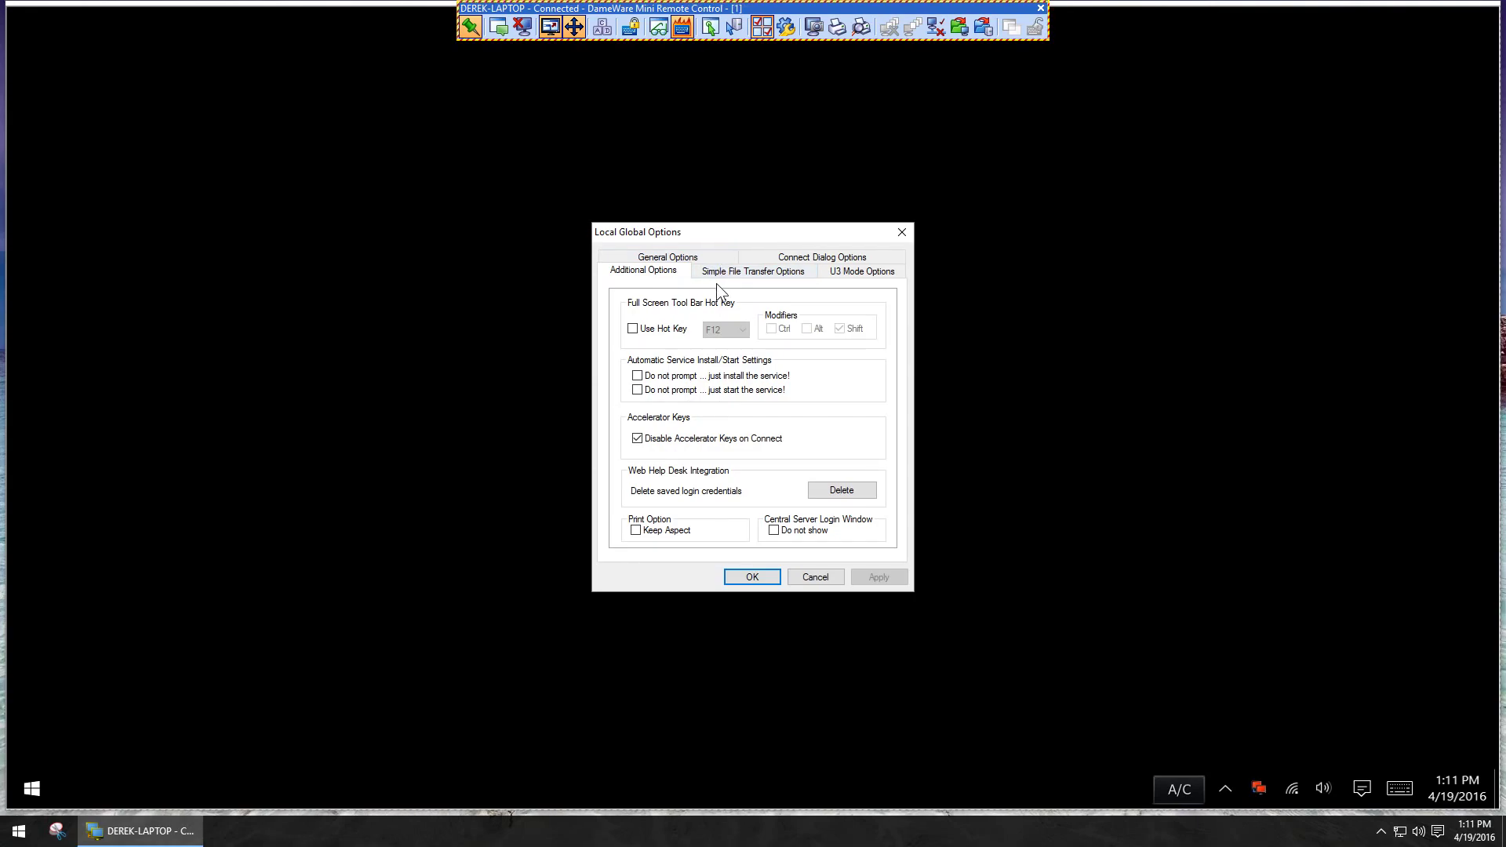
pyautogui.click(745, 273)
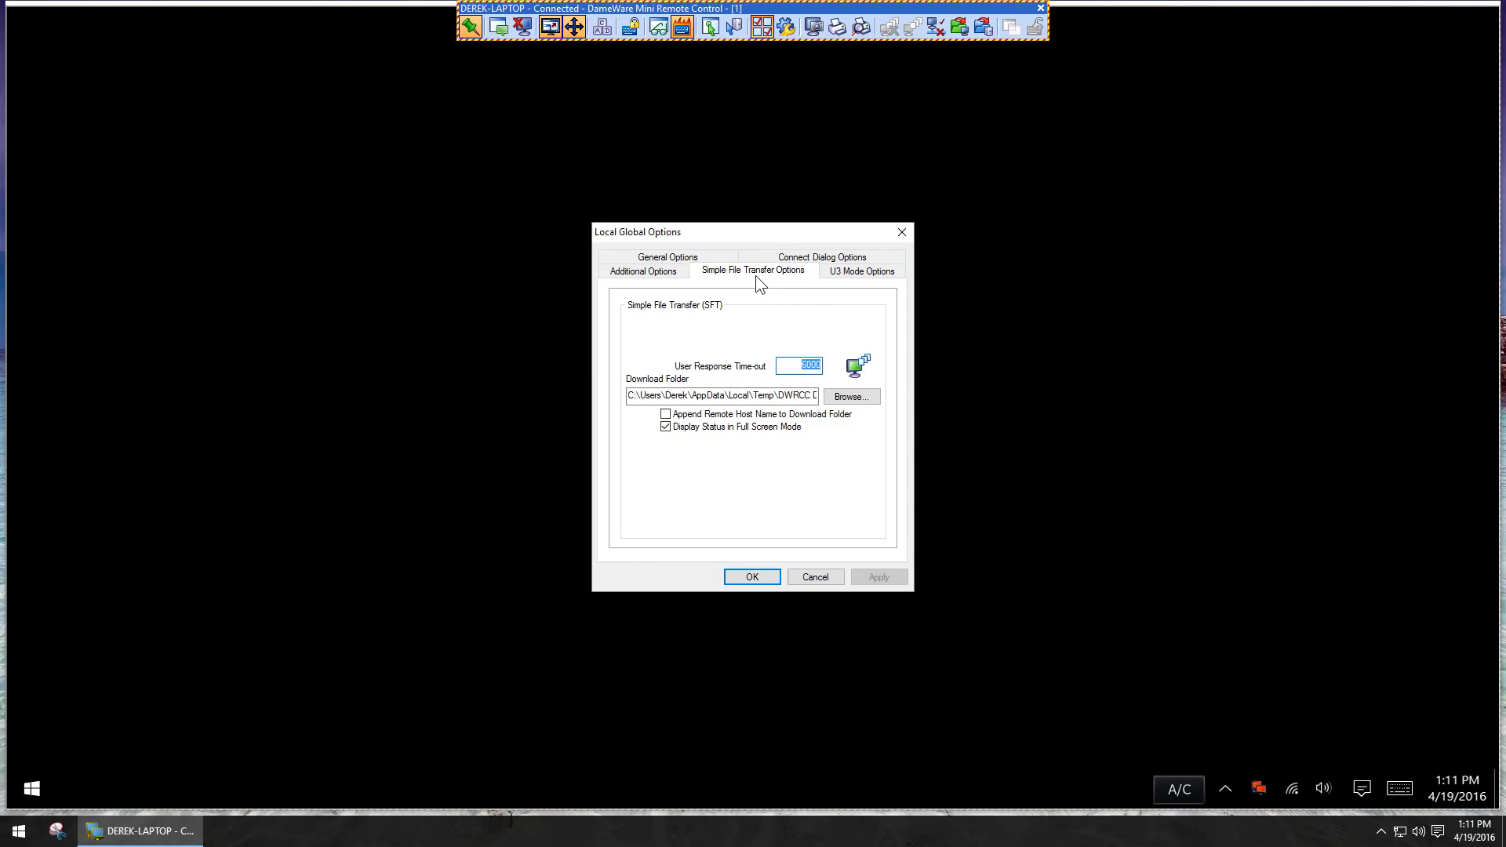
pyautogui.click(831, 271)
pyautogui.click(891, 458)
pyautogui.click(832, 580)
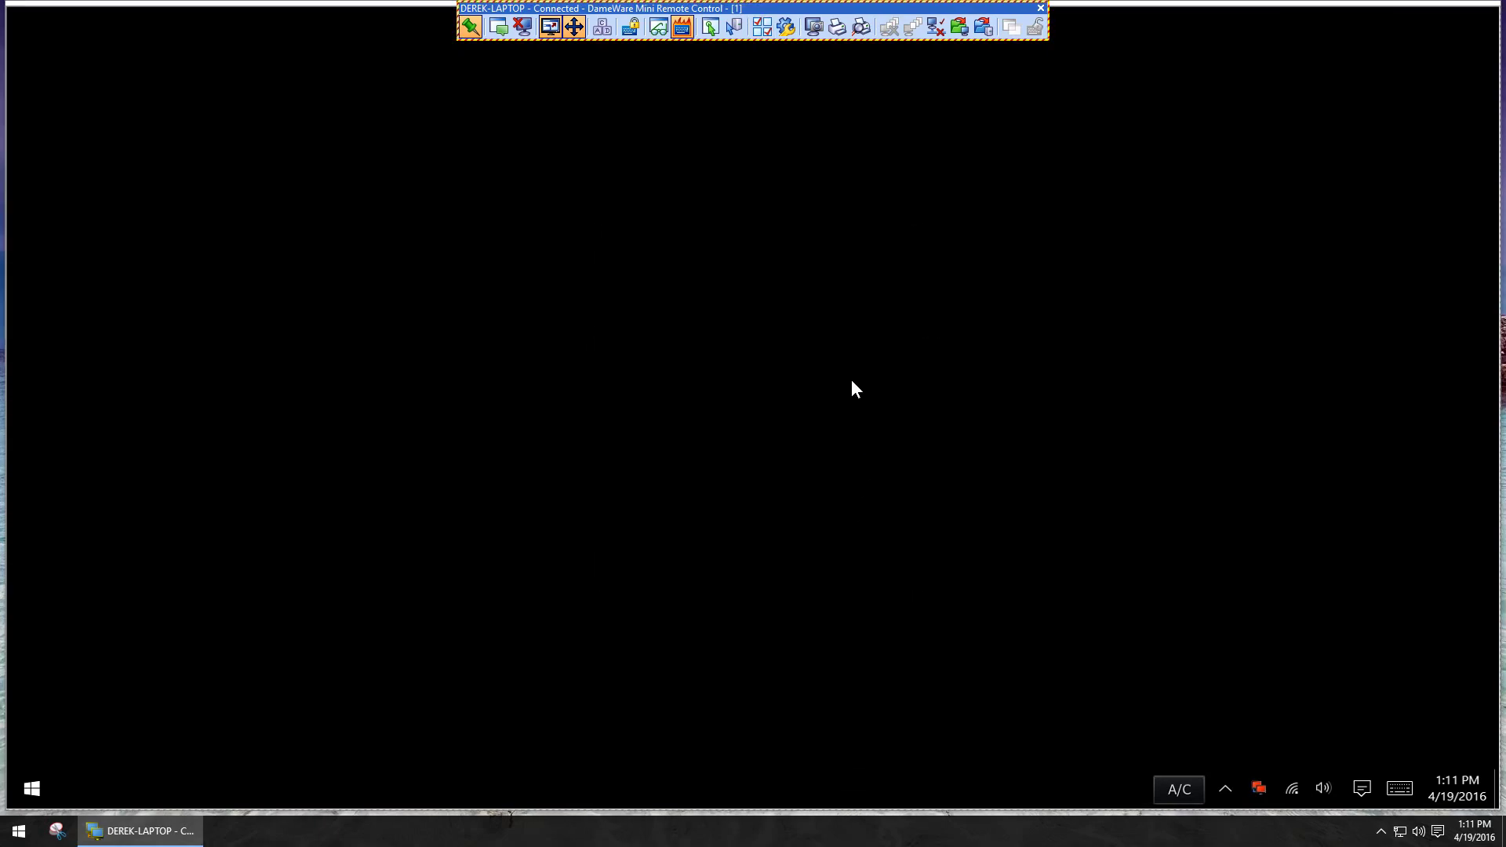
# Review the remote client's properties for access, additional settings, notification, file transfer, IP filtering and peer discovery, and close the dialog.
pyautogui.click(786, 28)
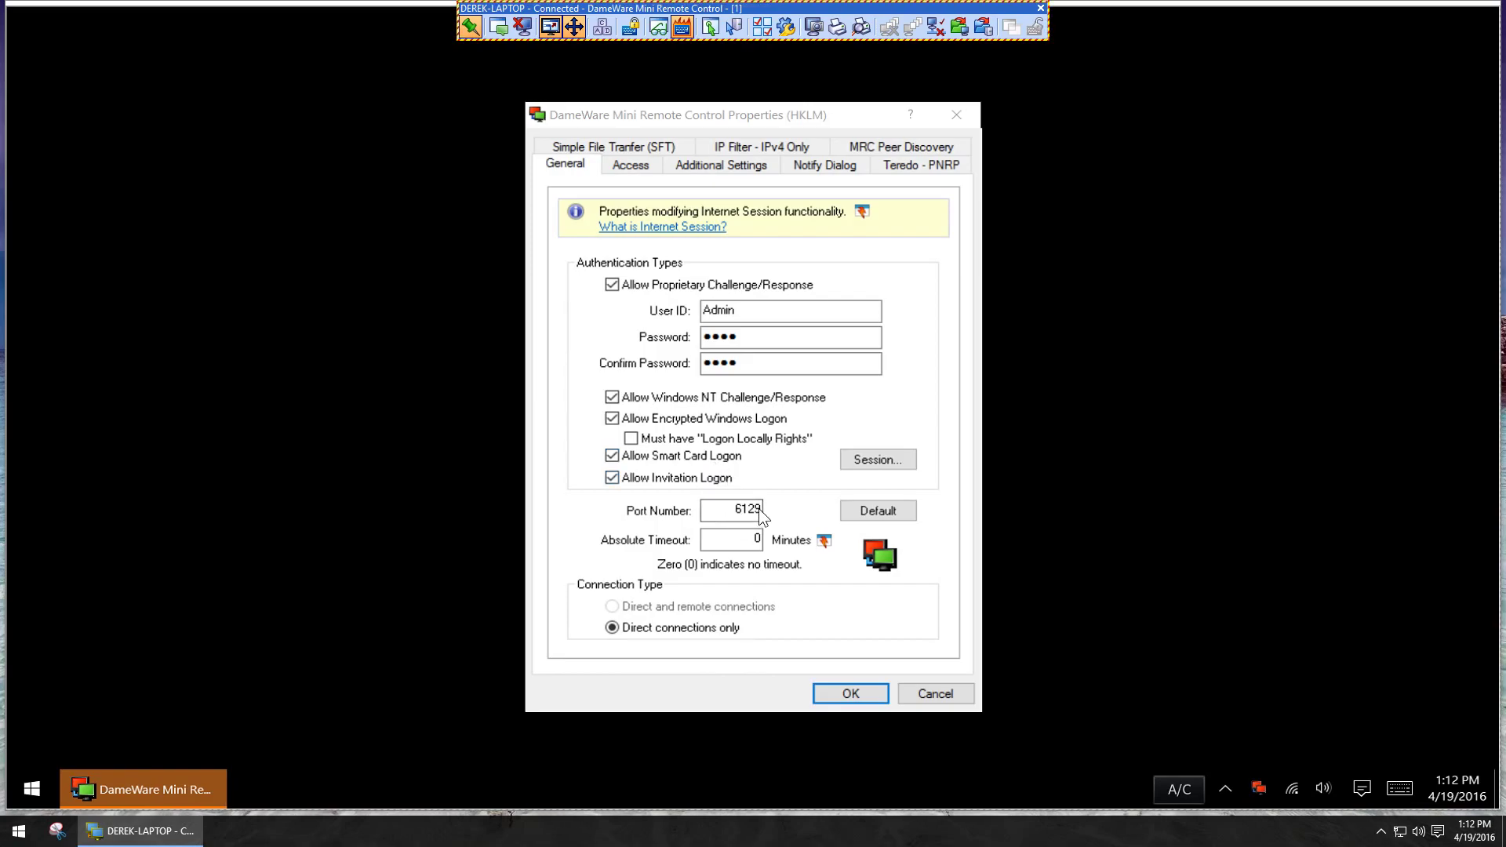
pyautogui.click(646, 164)
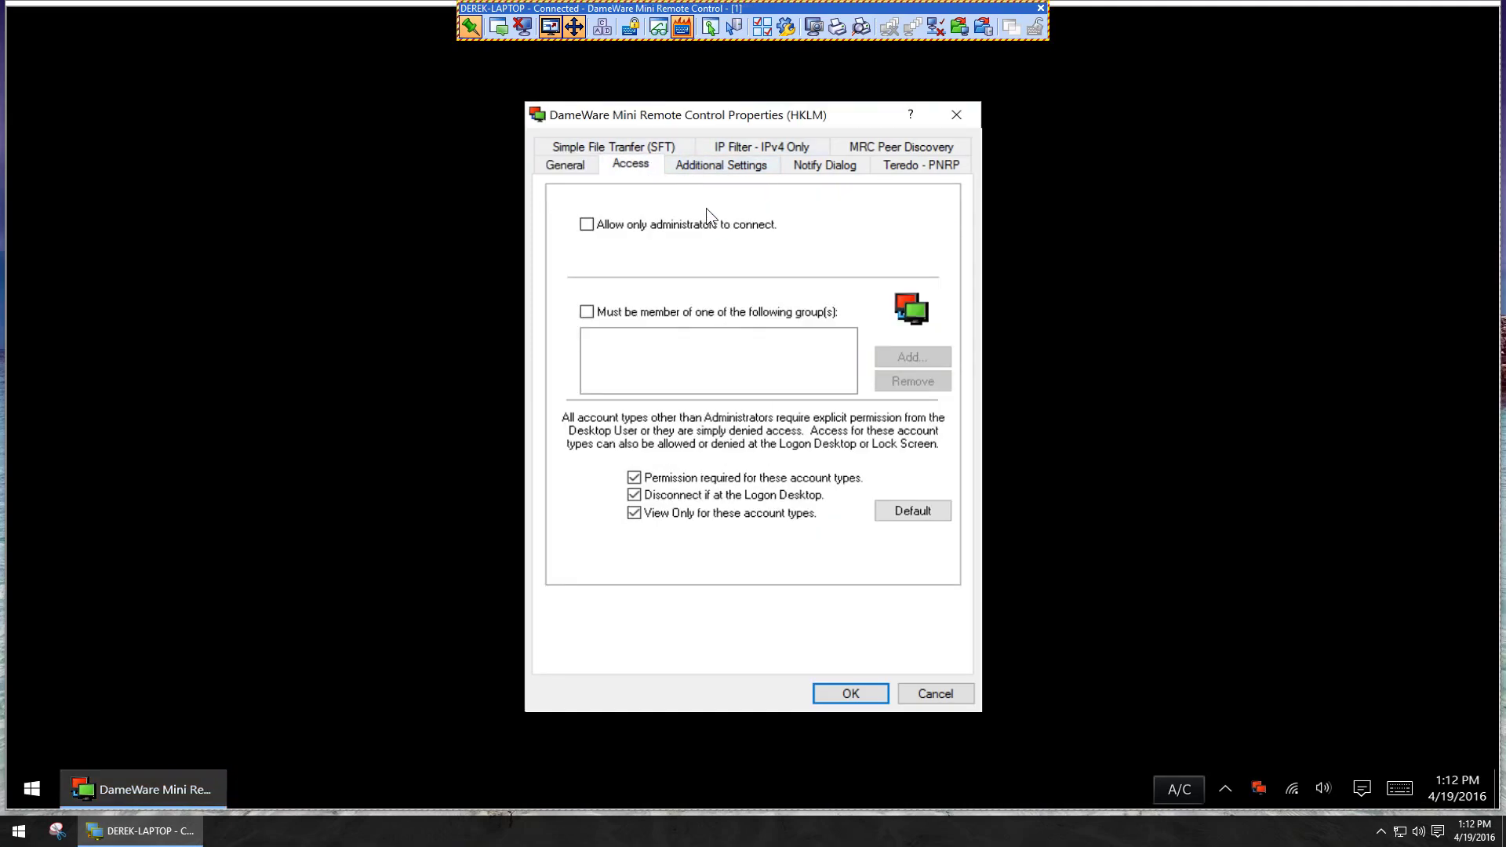
pyautogui.click(725, 167)
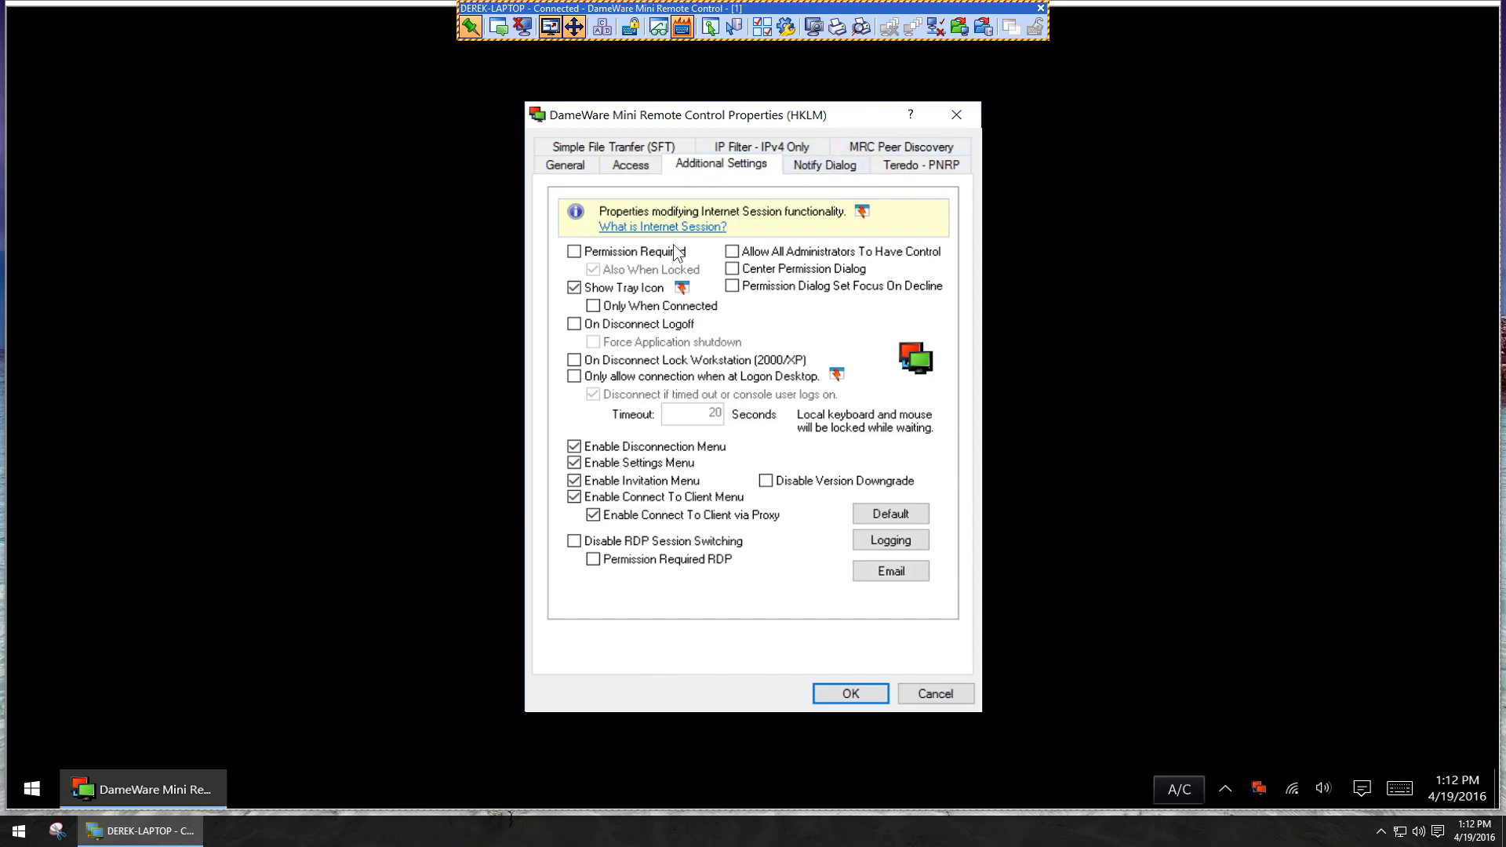
pyautogui.click(823, 164)
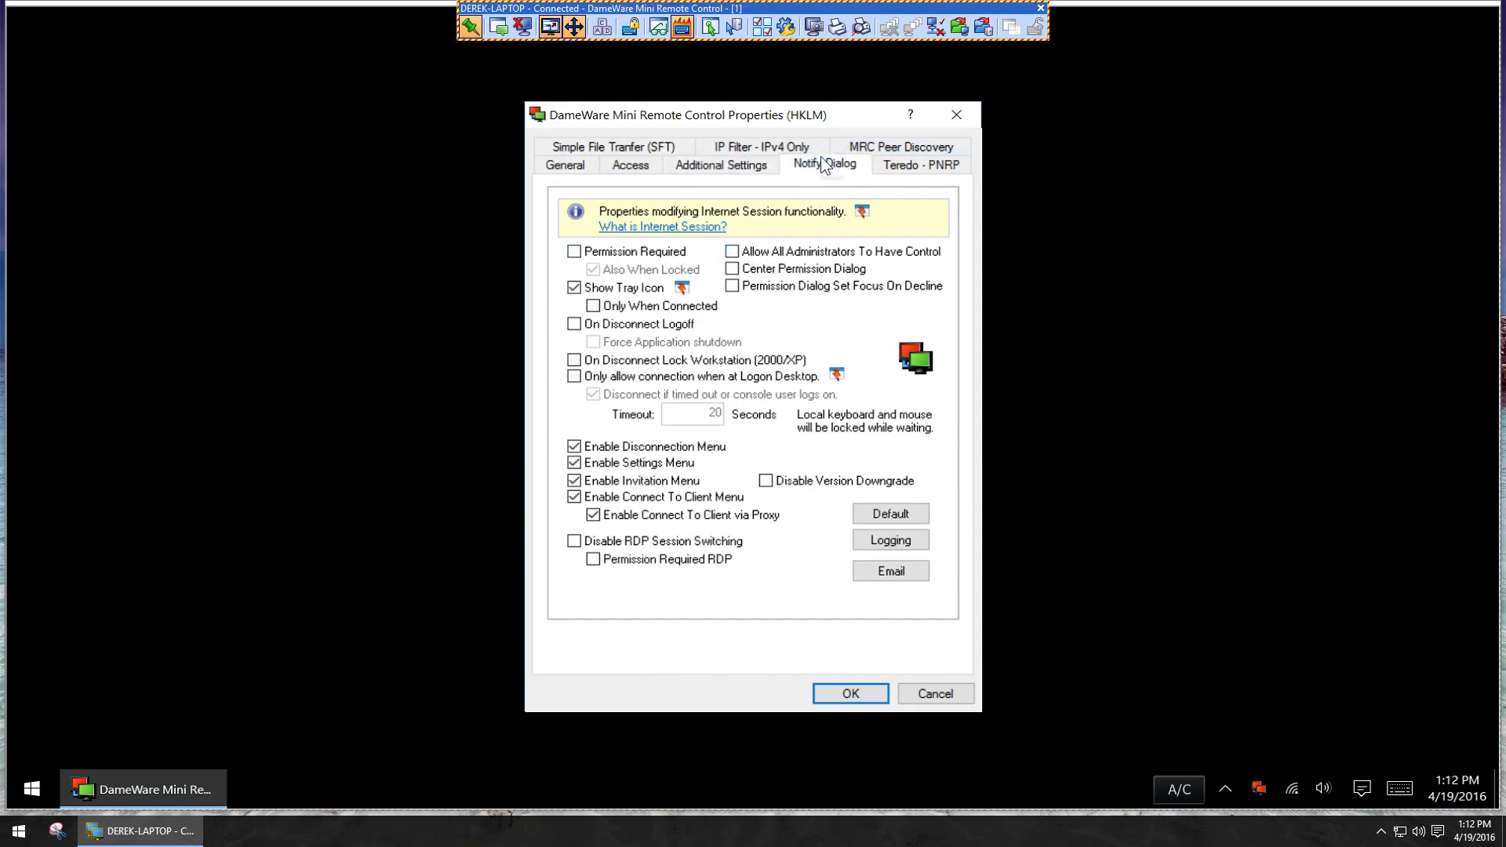
pyautogui.click(616, 146)
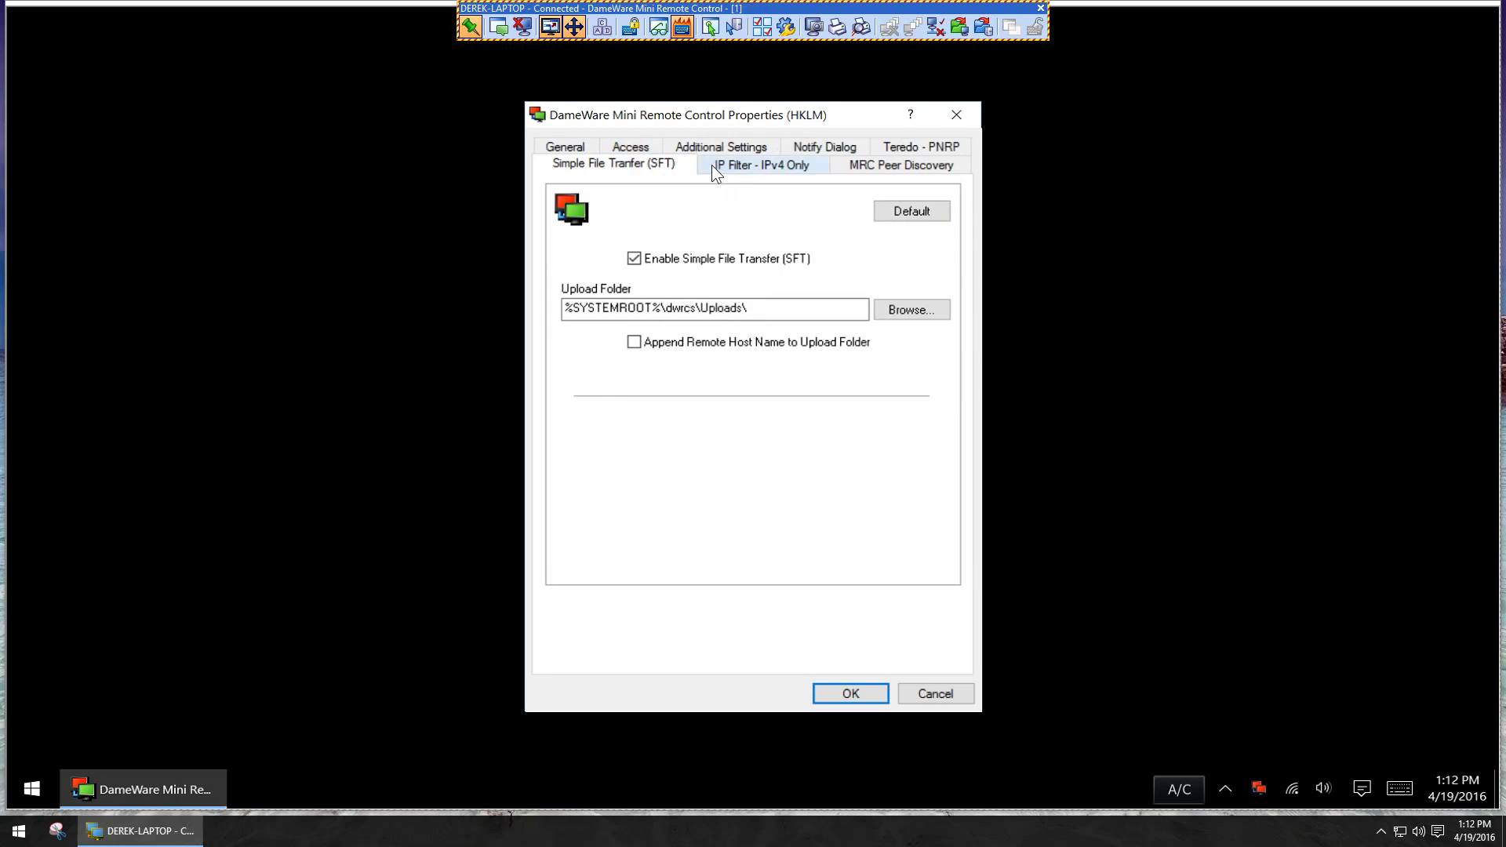
pyautogui.click(748, 165)
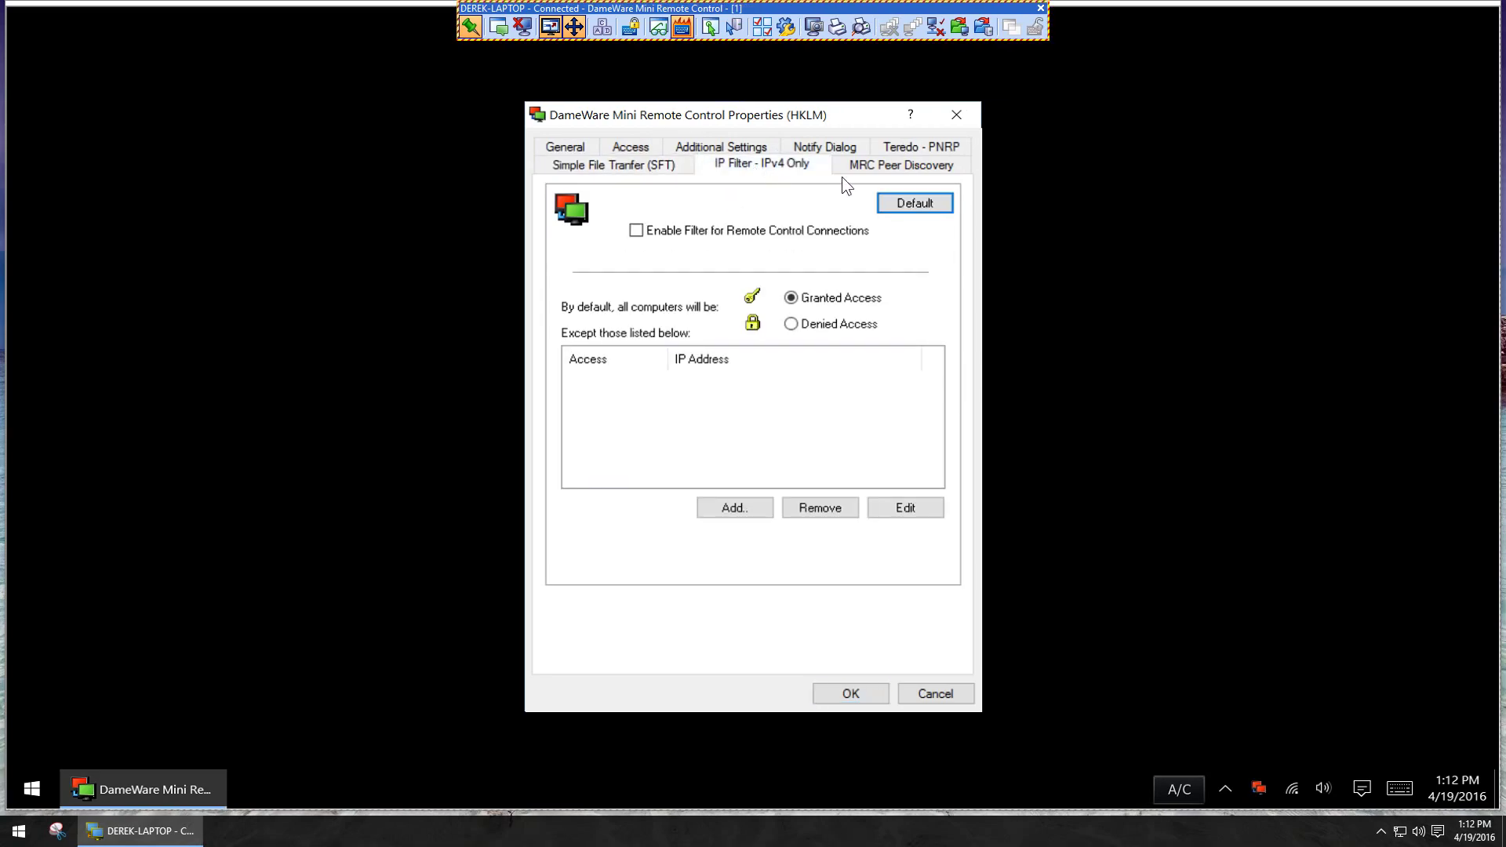
pyautogui.click(916, 167)
pyautogui.click(849, 685)
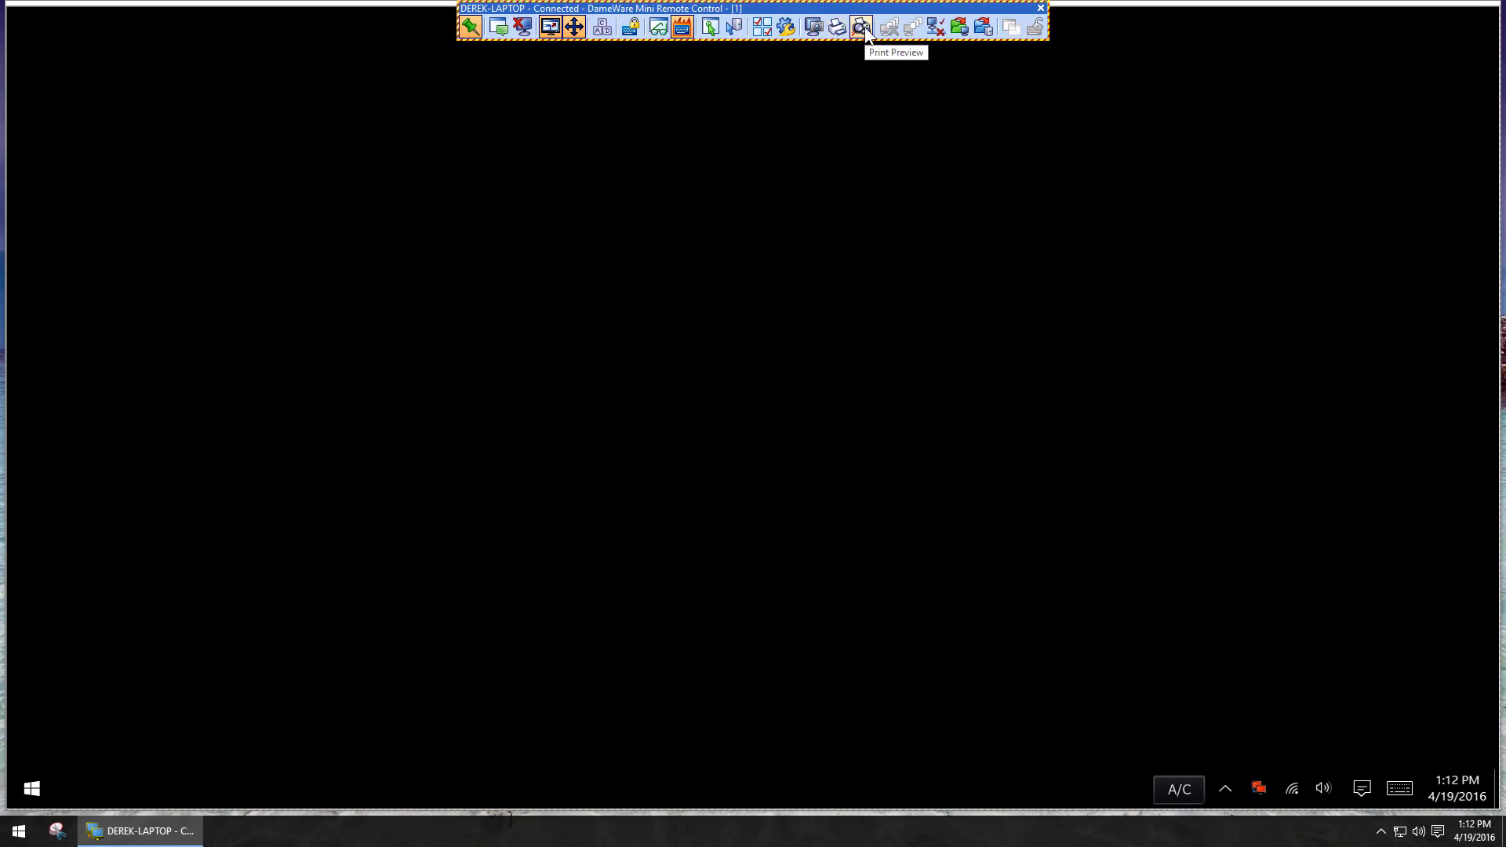
# Disconnect from the remote laptop and close the Mini Remote Control window.
pyautogui.click(935, 28)
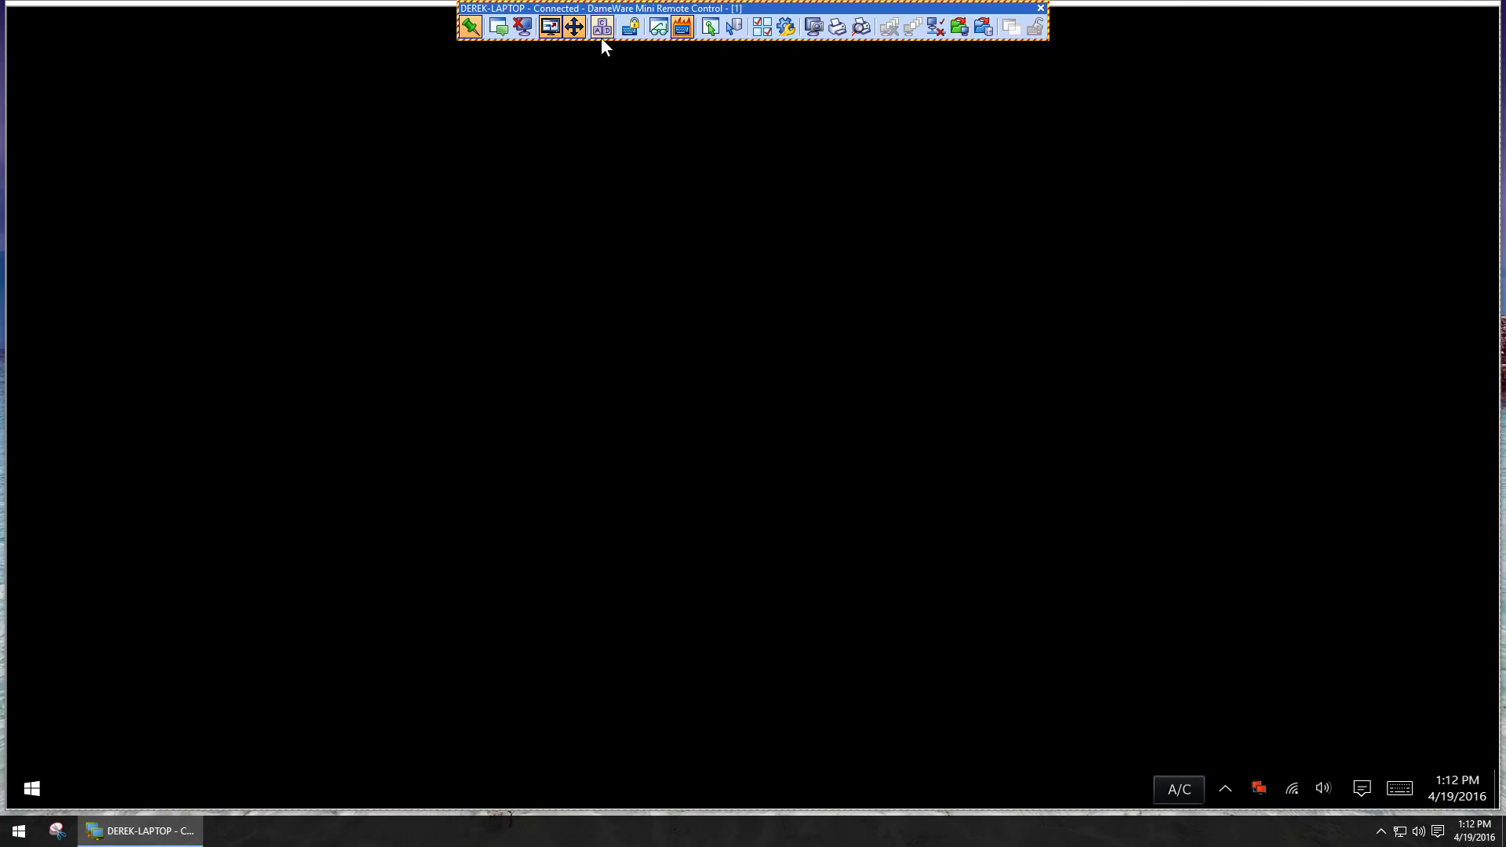
pyautogui.click(522, 28)
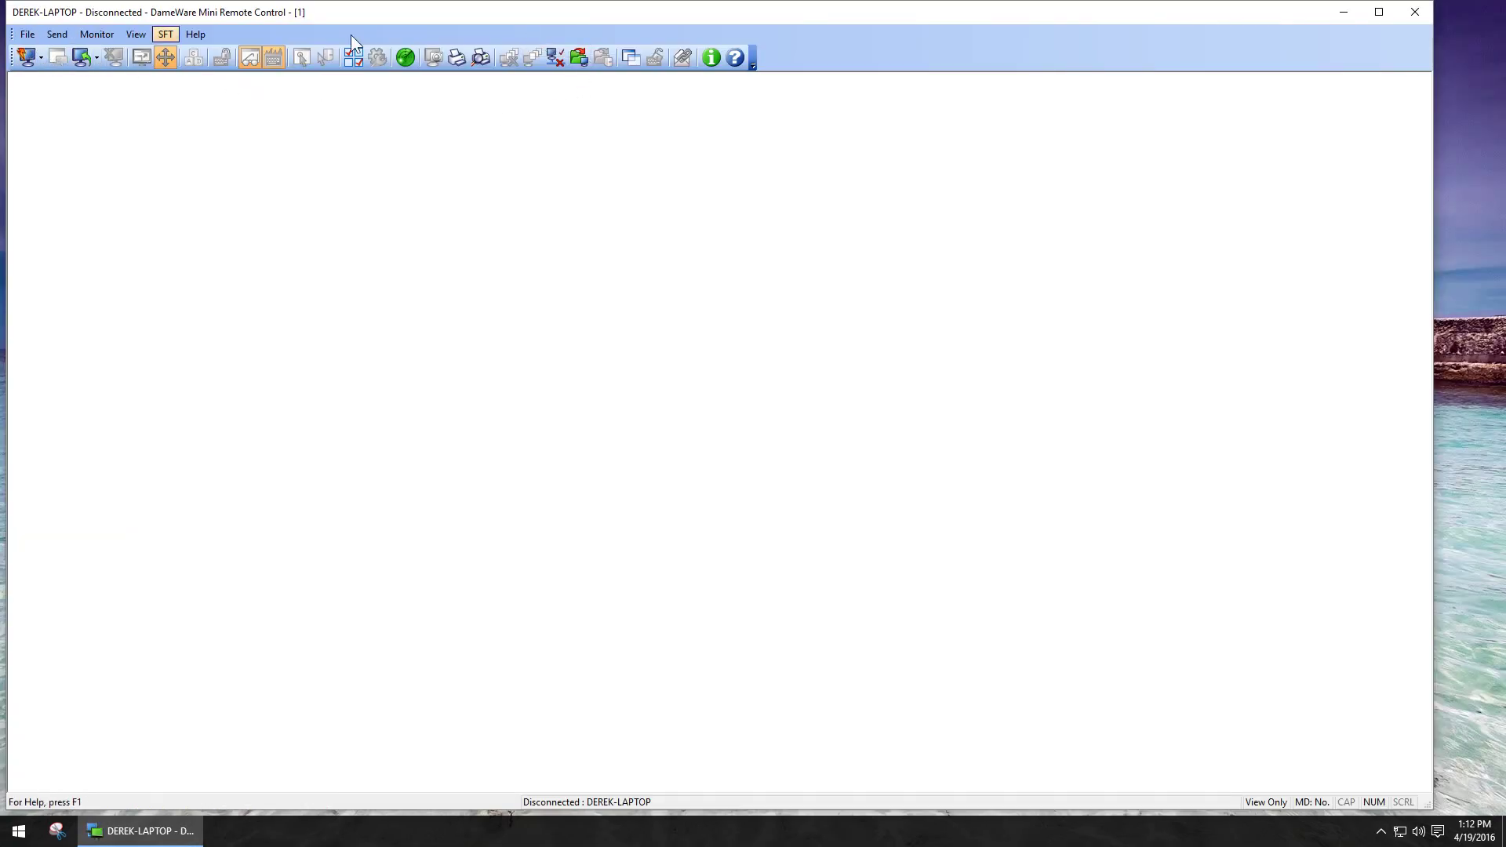
pyautogui.click(28, 36)
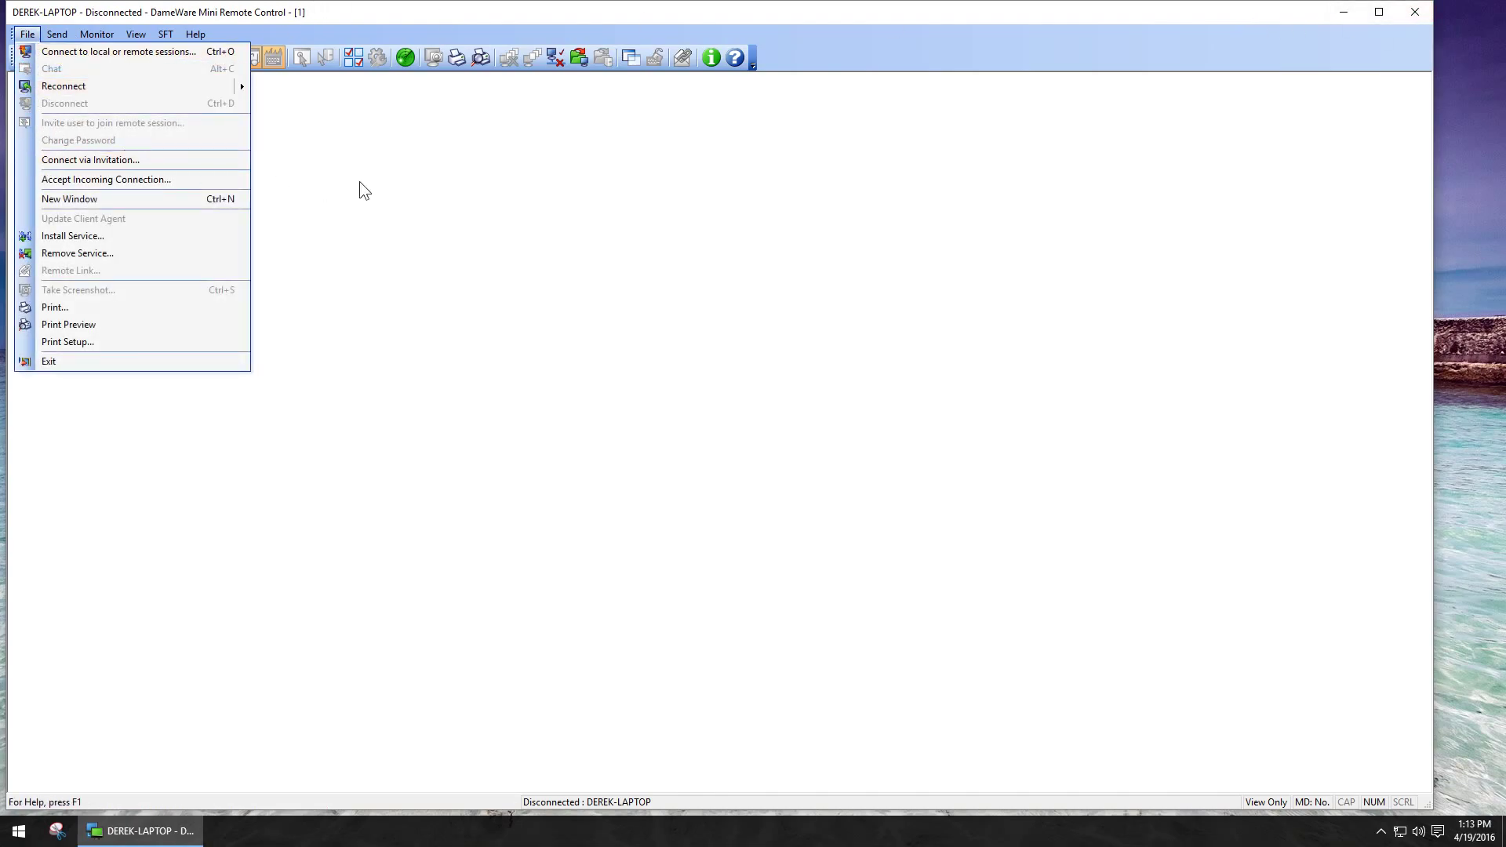
pyautogui.click(628, 227)
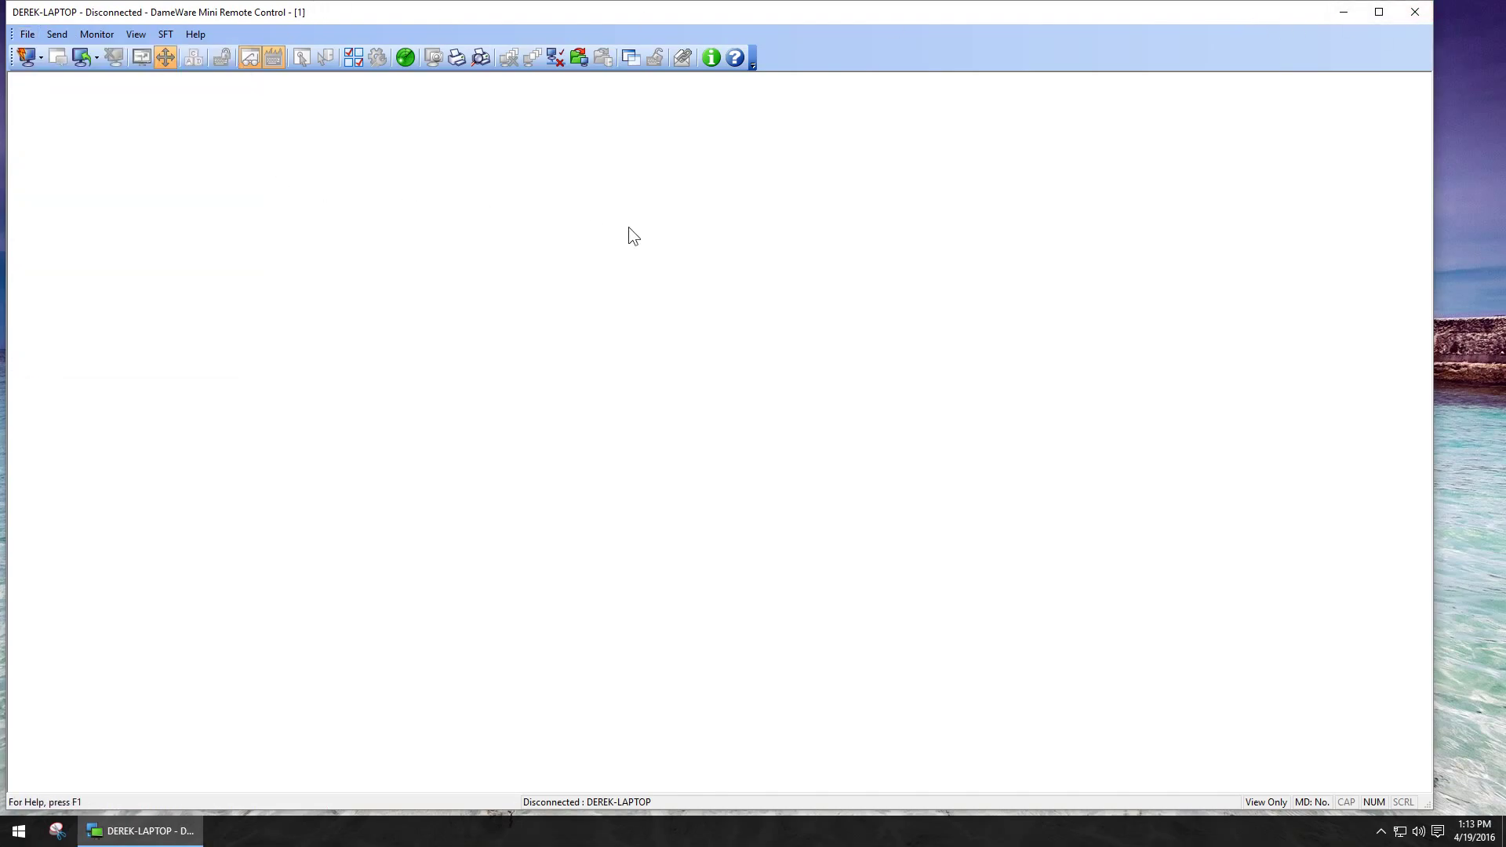
pyautogui.click(1411, 11)
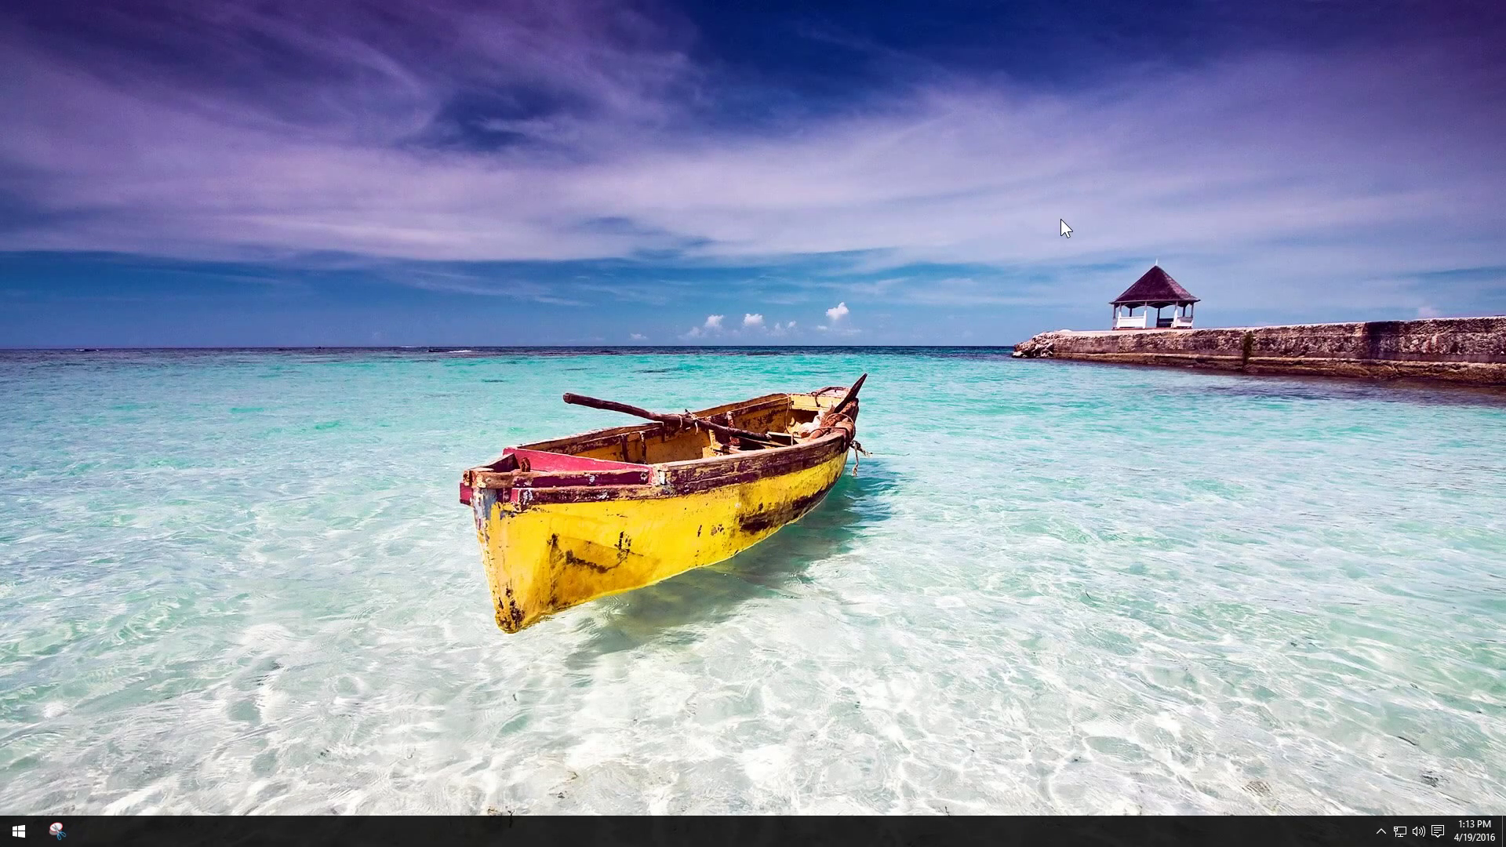
# Launch DameWare Remote Support from the SolarWinds program group and dismiss its evaluation notice.
pyautogui.click(18, 831)
pyautogui.click(78, 806)
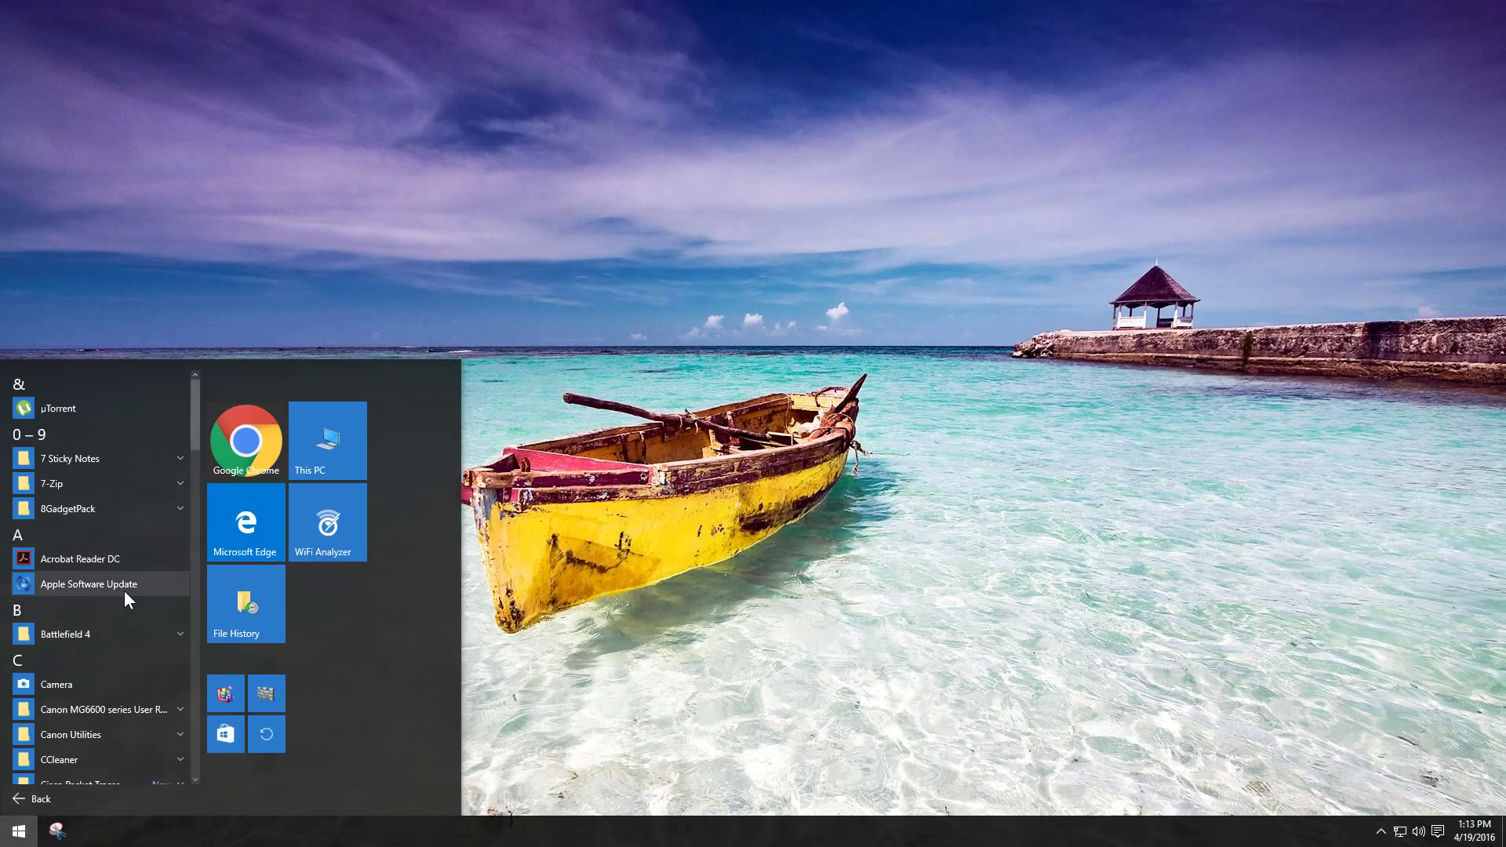
pyautogui.scroll(-3, 128, 598)
pyautogui.scroll(1, 101, 553)
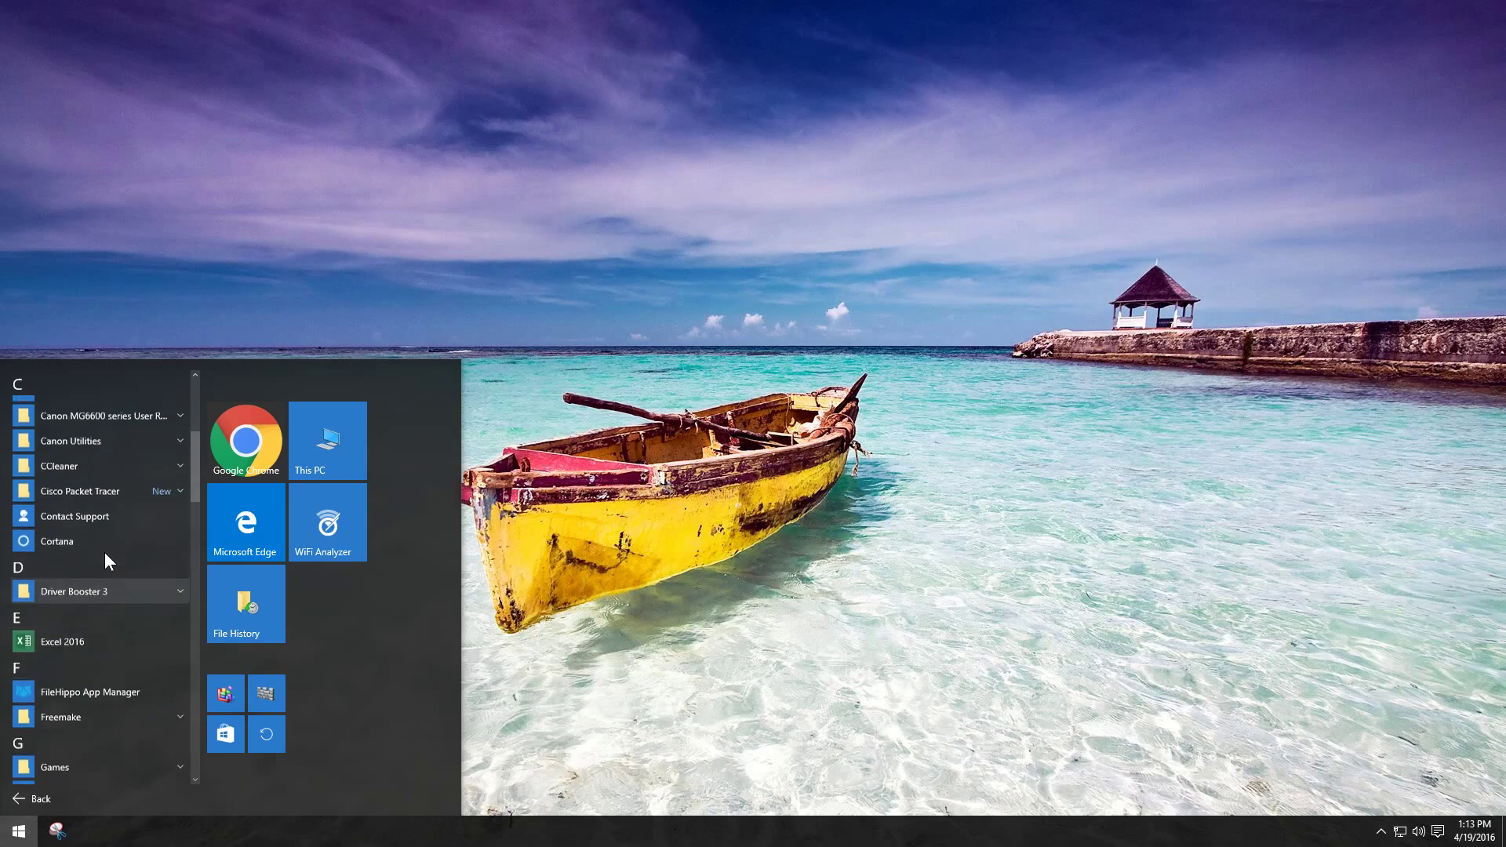
pyautogui.scroll(-2, 105, 552)
pyautogui.scroll(-10, 111, 680)
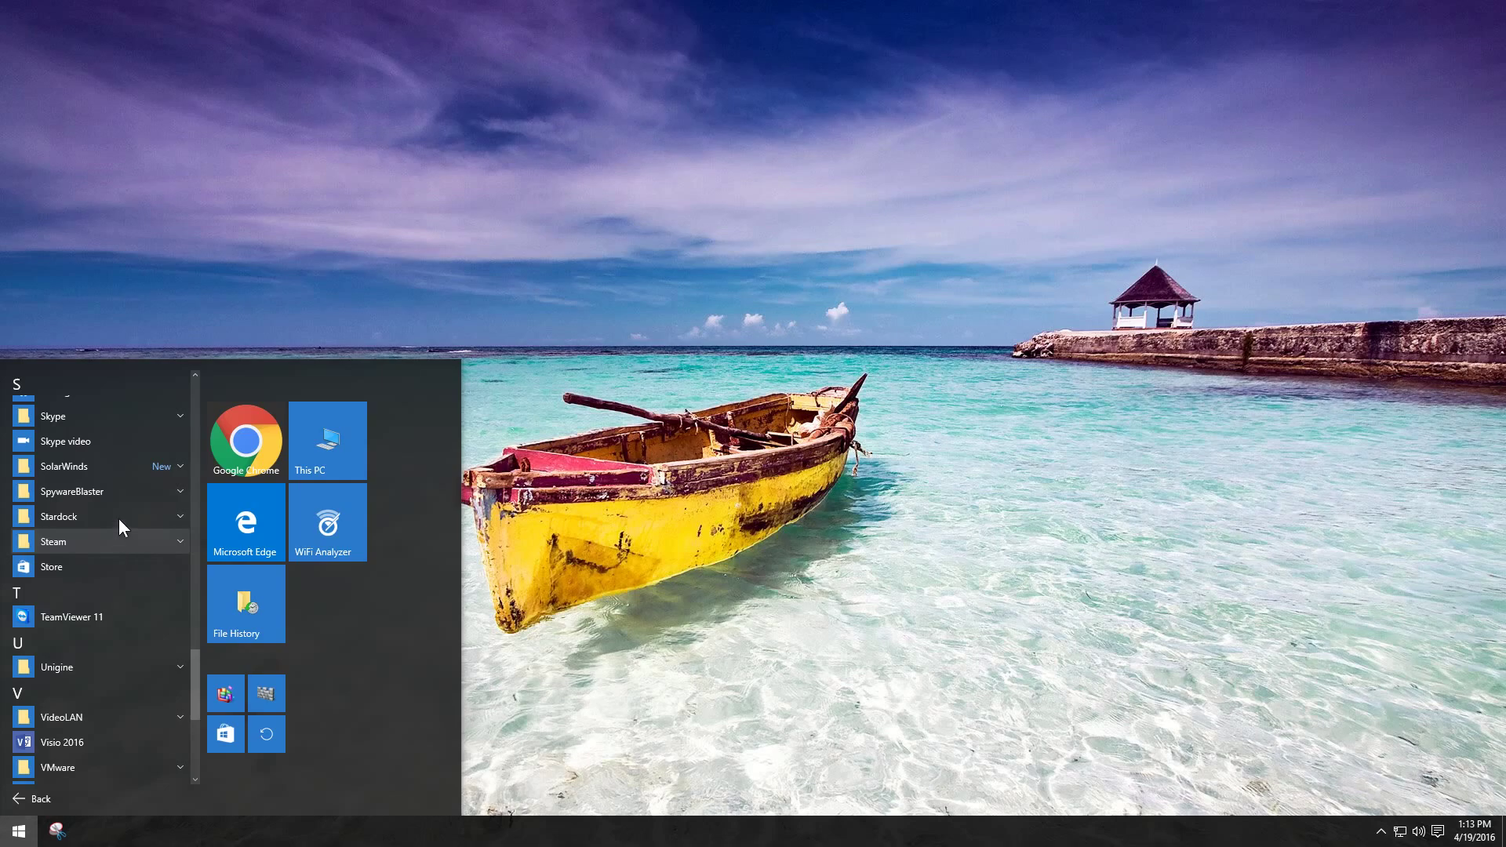
pyautogui.click(115, 473)
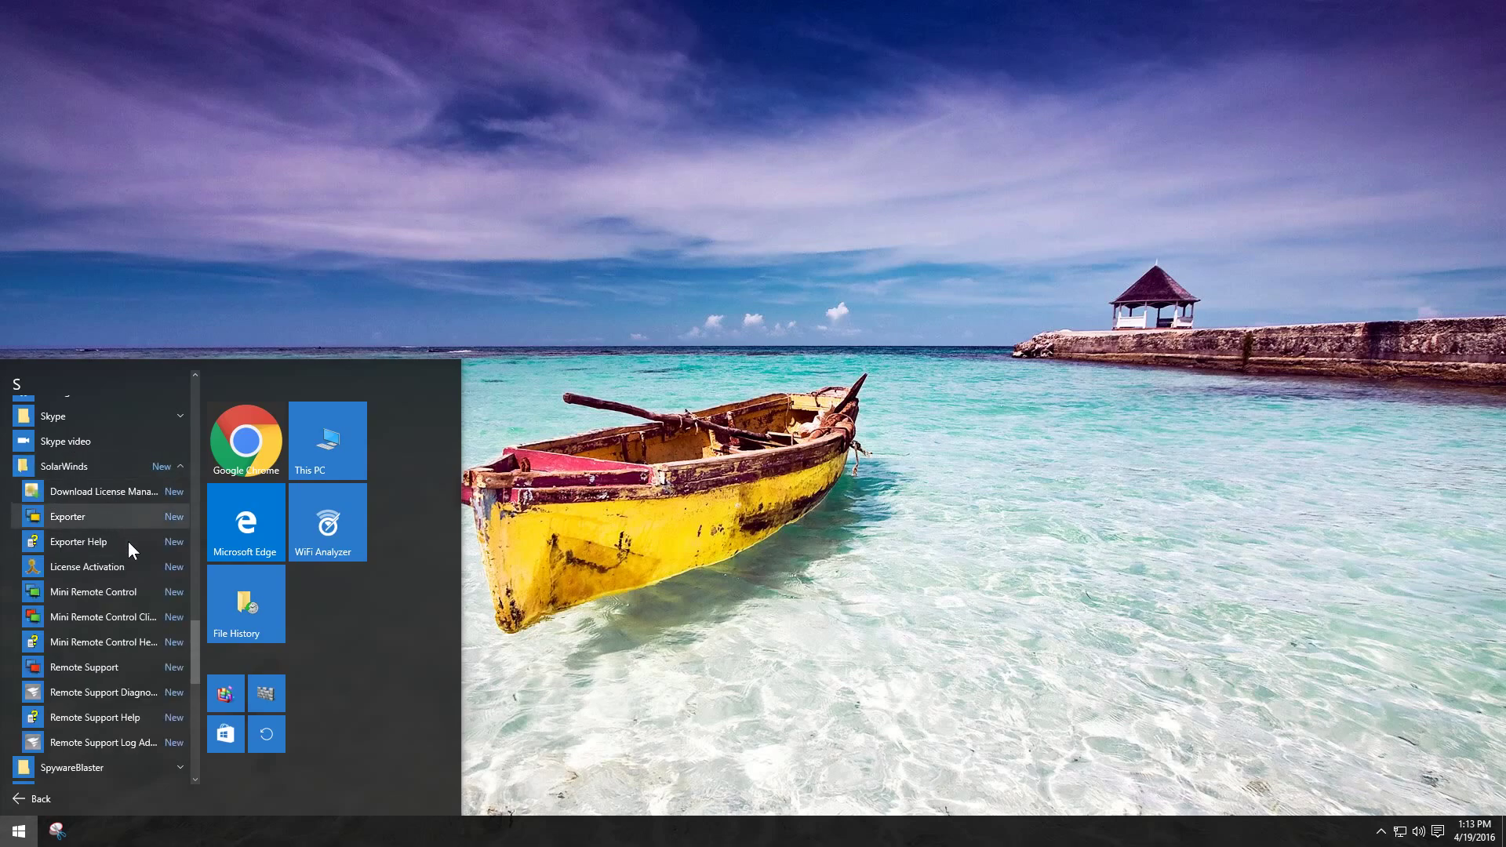
pyautogui.click(110, 671)
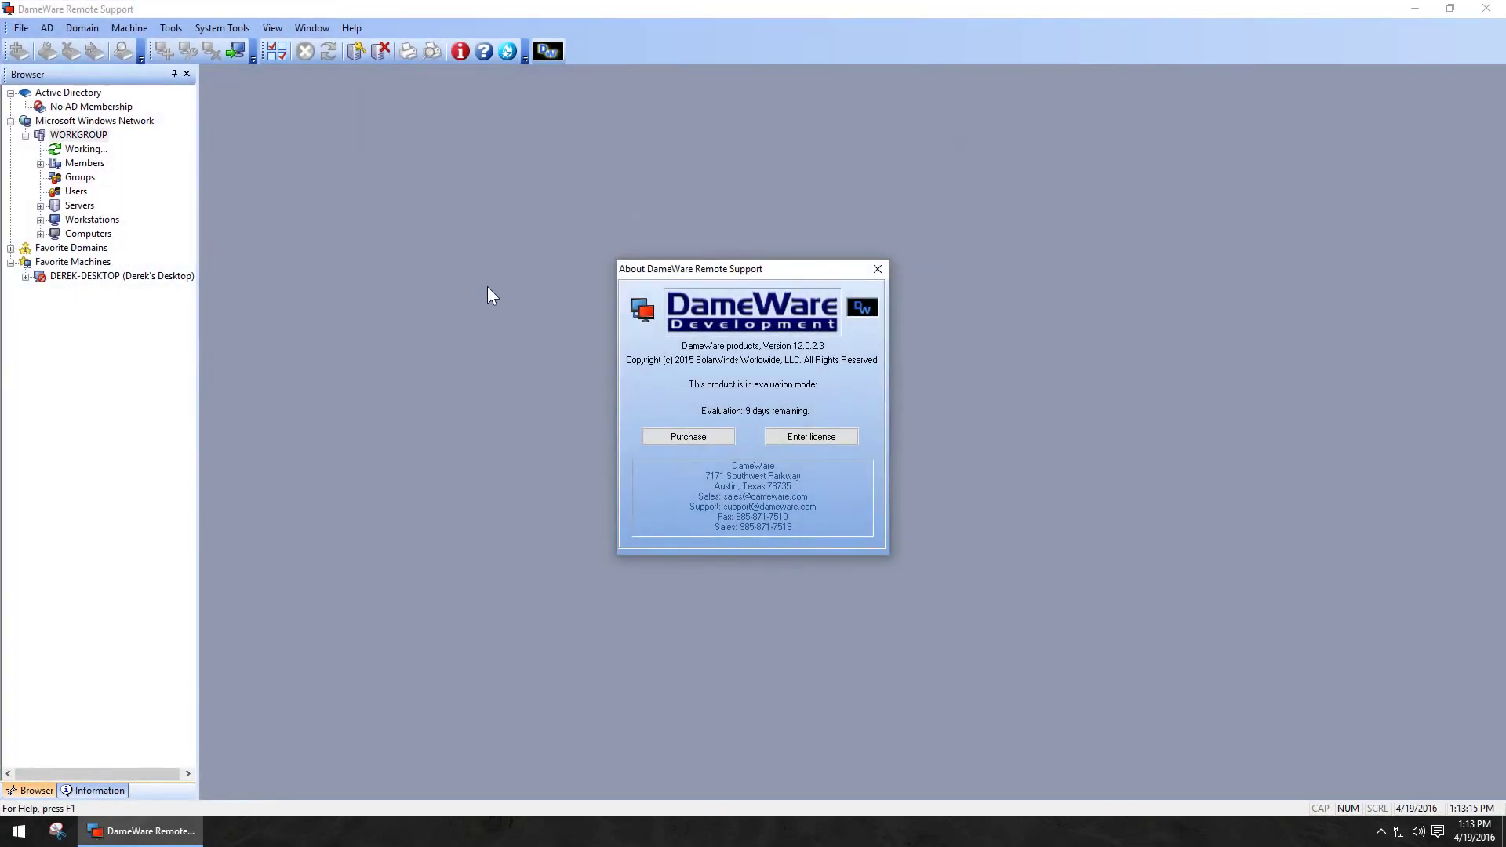
pyautogui.click(877, 269)
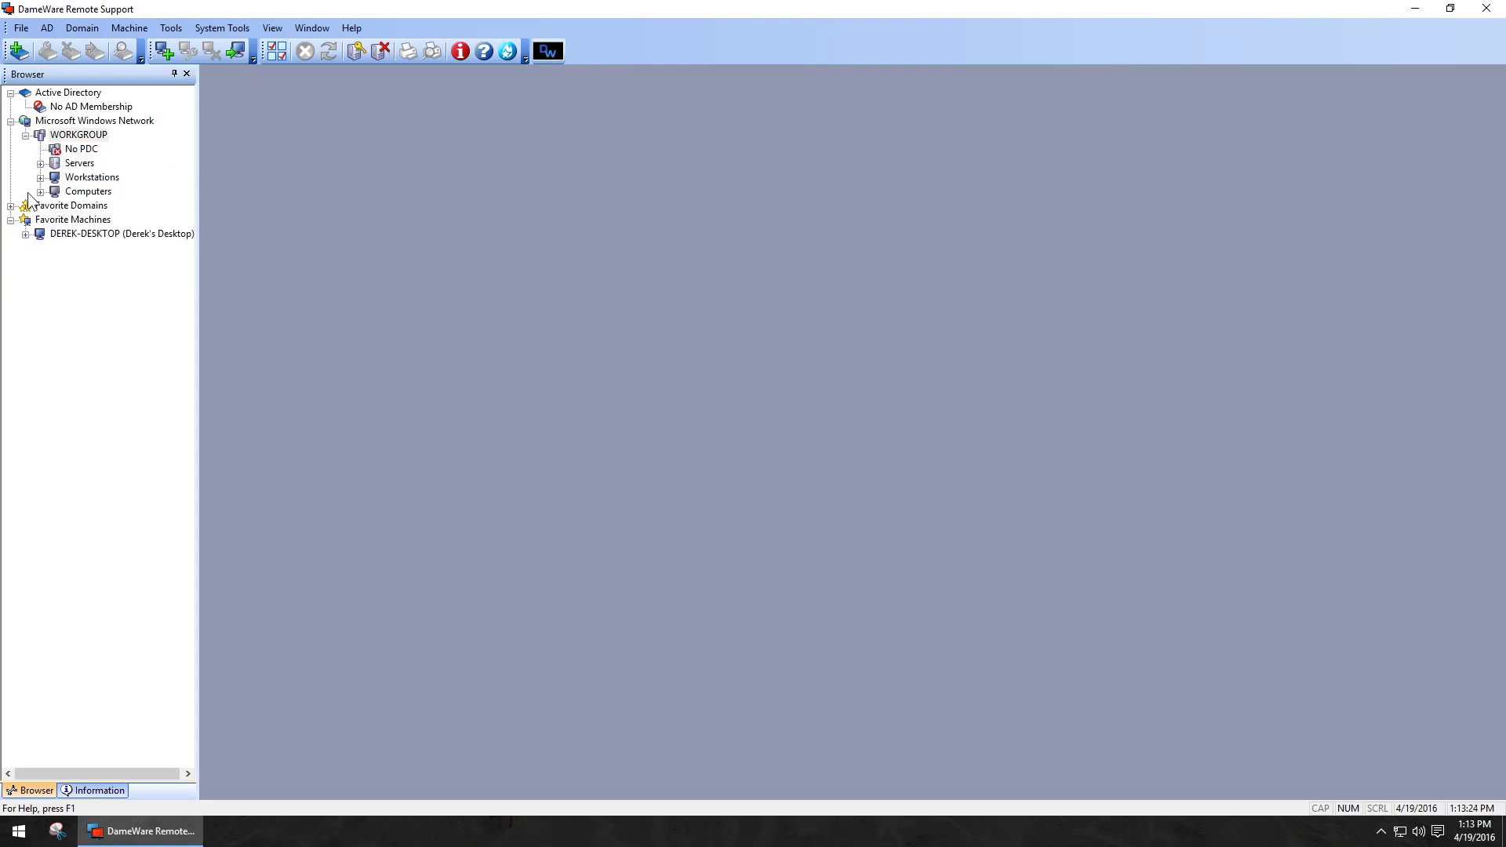
# Expand the workgroup's workstations and list the management tools available for the laptop.
pyautogui.click(41, 179)
pyautogui.click(116, 207)
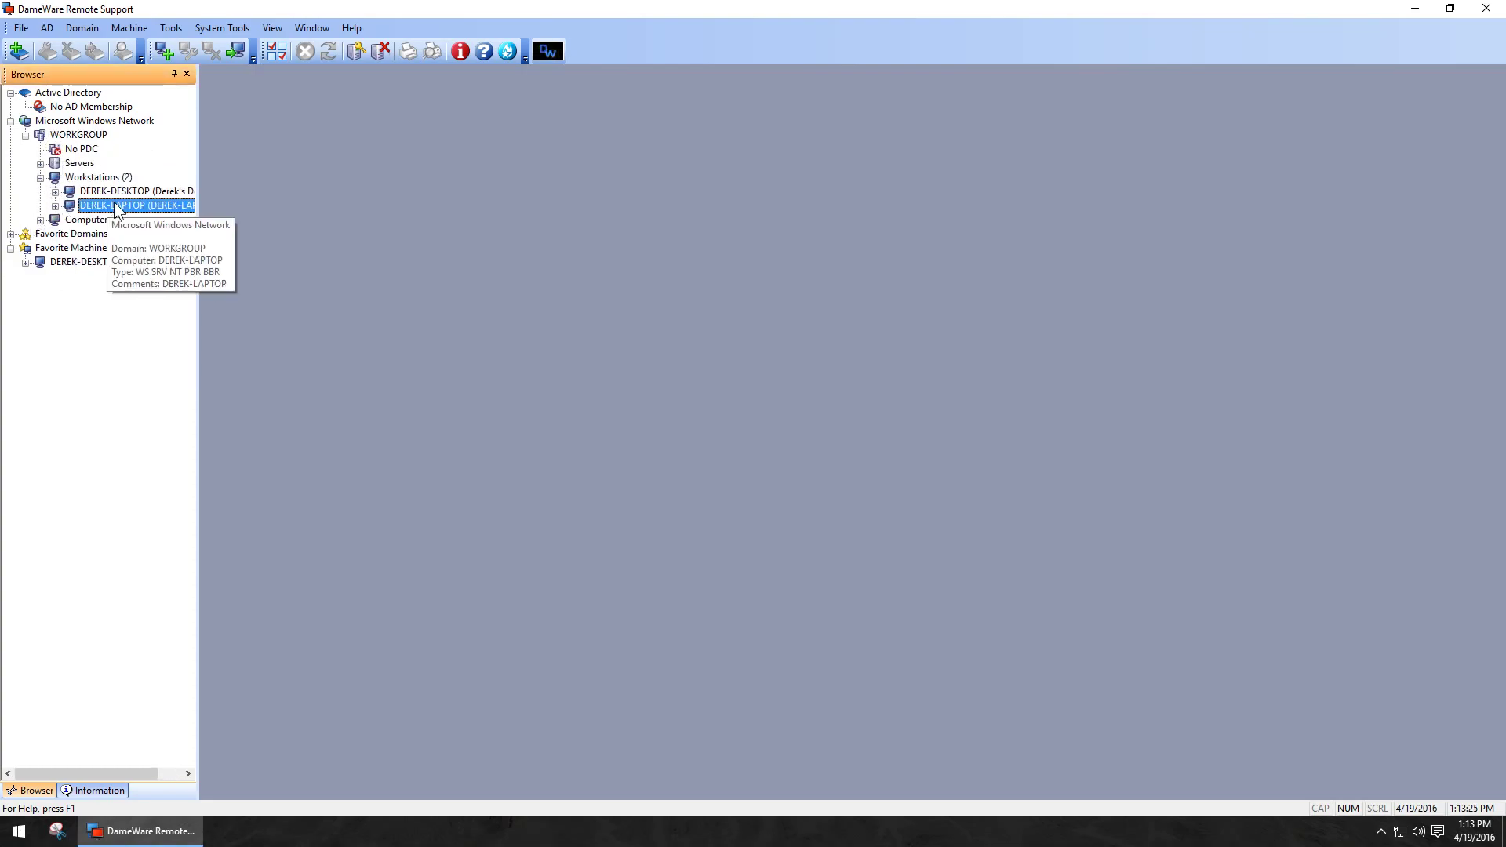
pyautogui.click(56, 207)
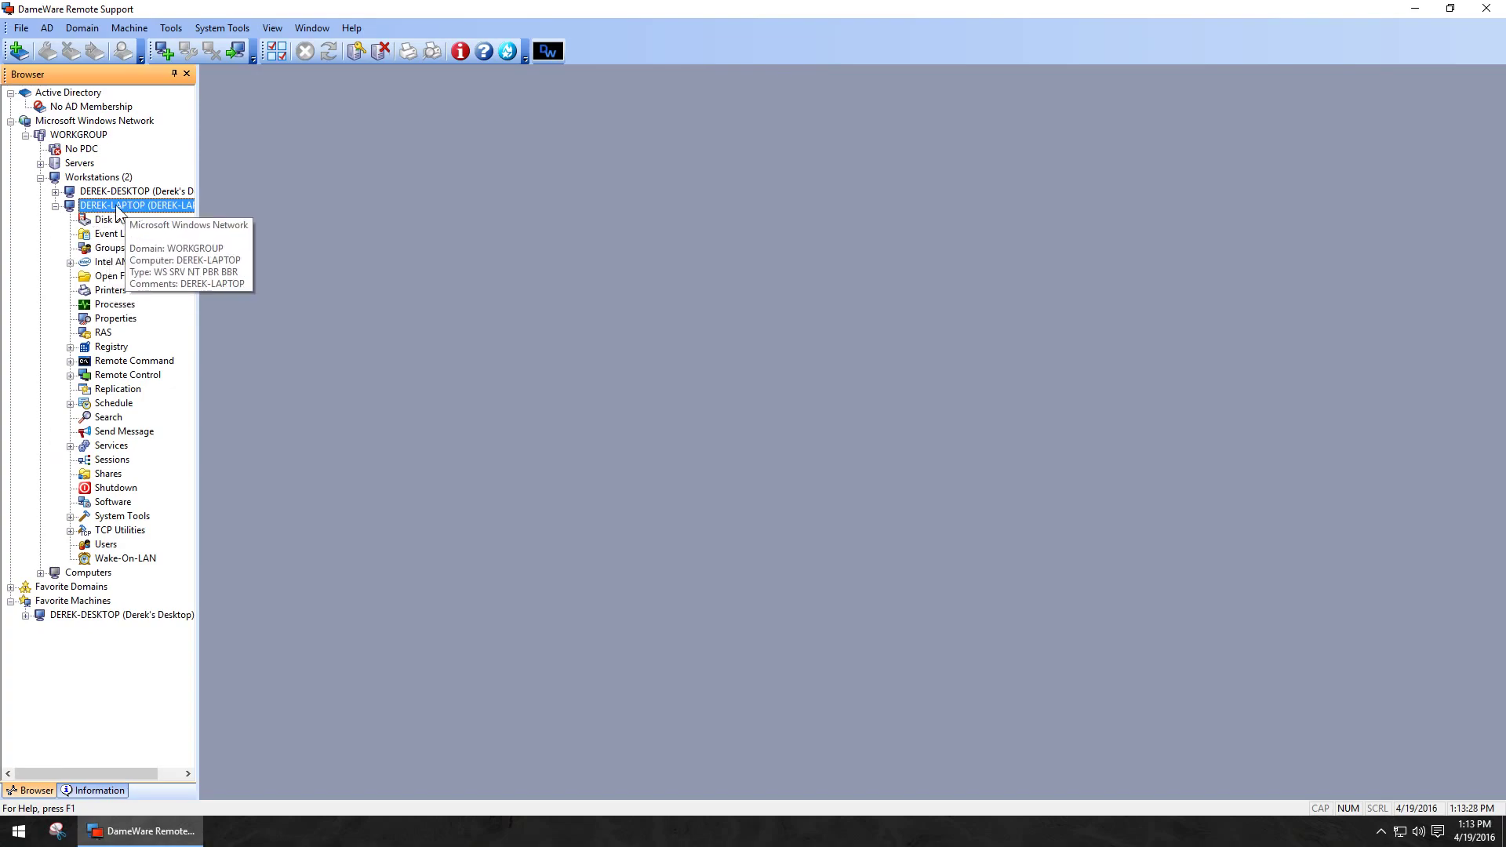
# Open the laptop's Printers tool and sign in to it as Owner with the account password.
pyautogui.click(107, 292)
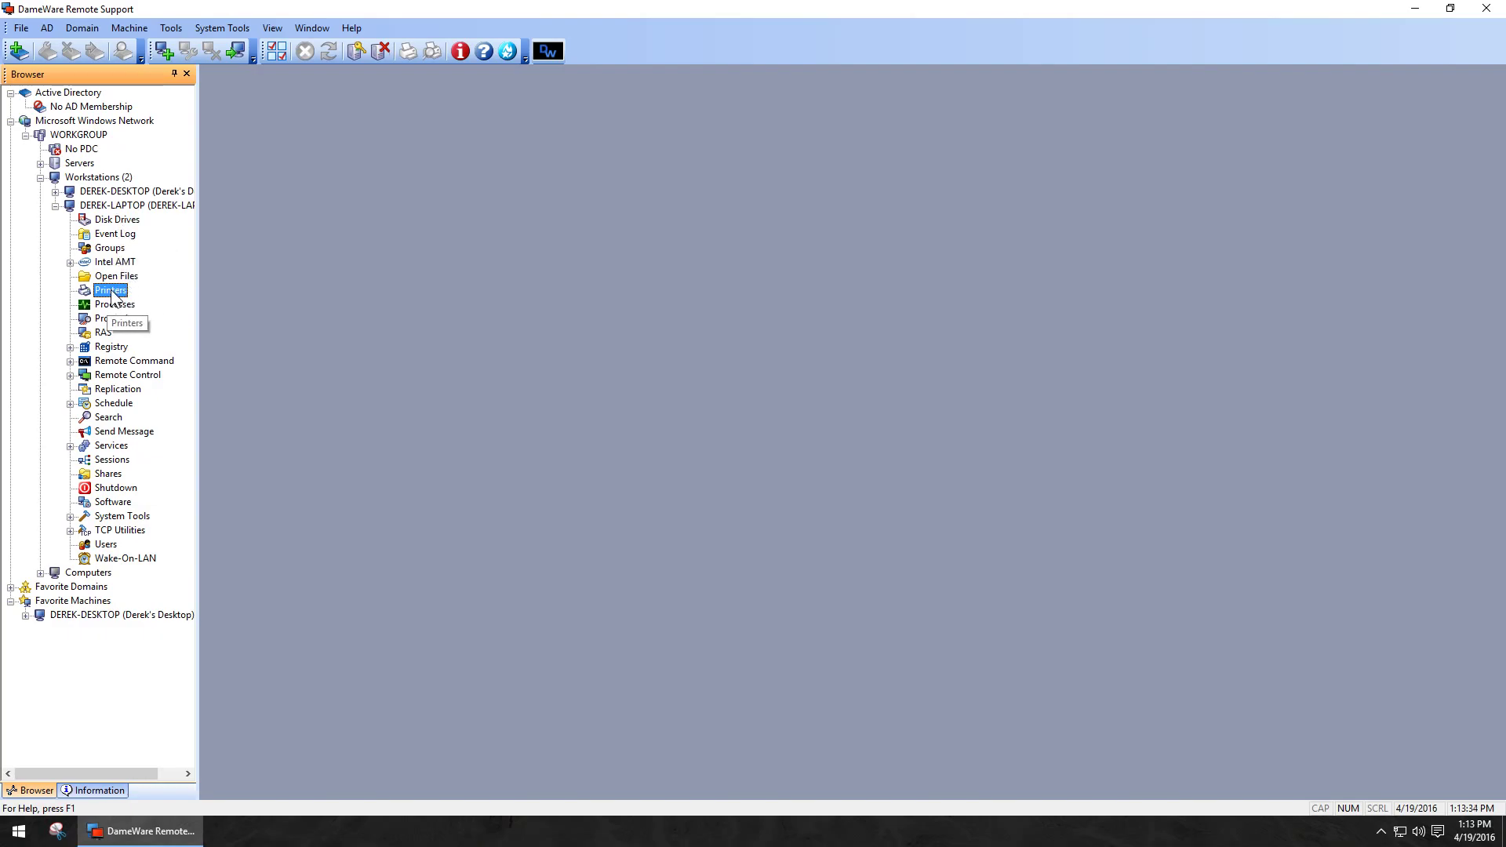
pyautogui.doubleClick(112, 292)
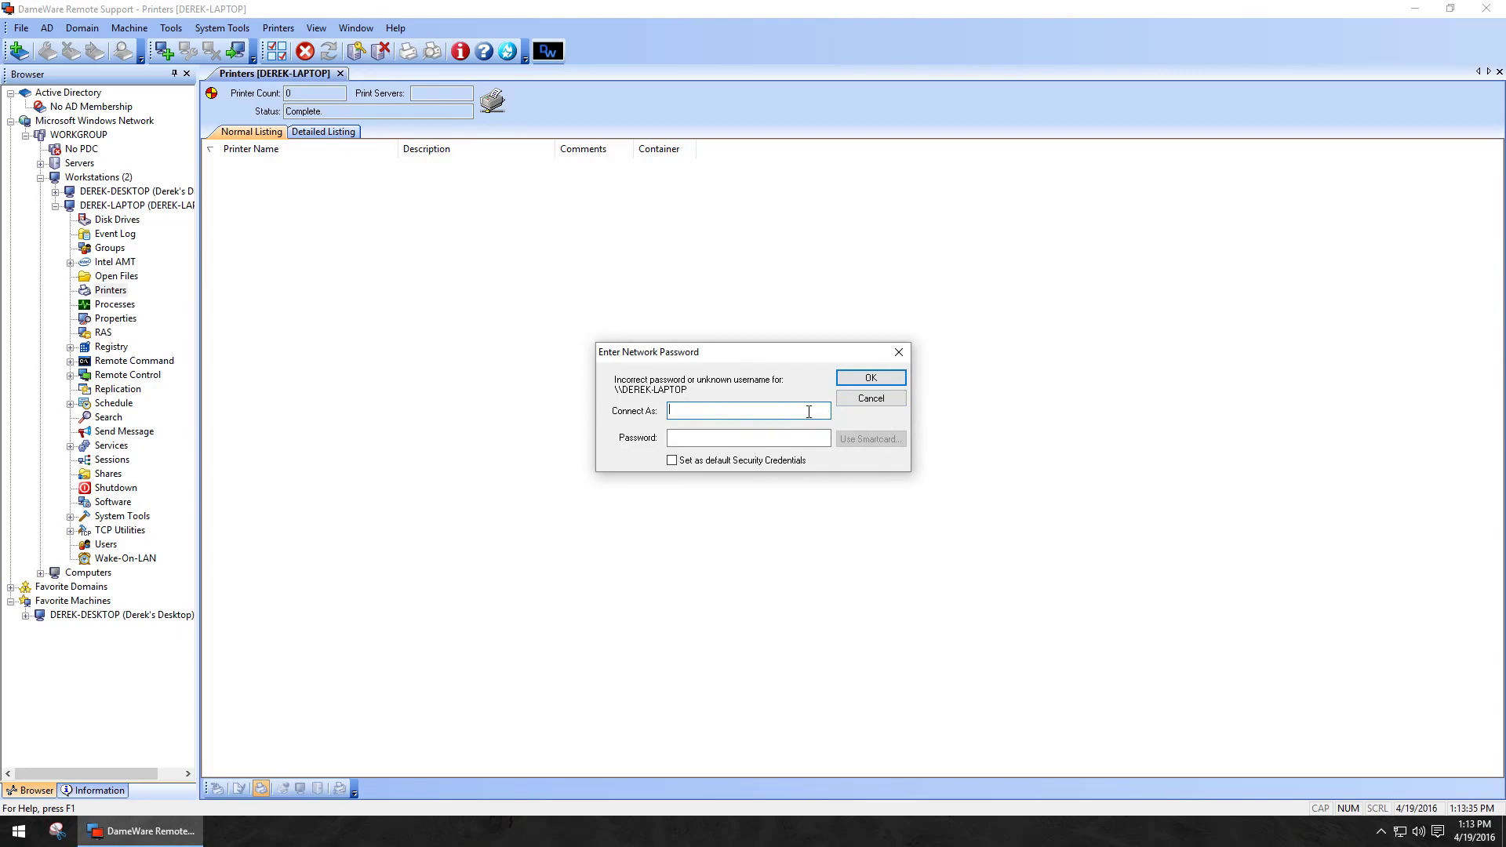
pyautogui.write('Owner')
pyautogui.press('Tab')
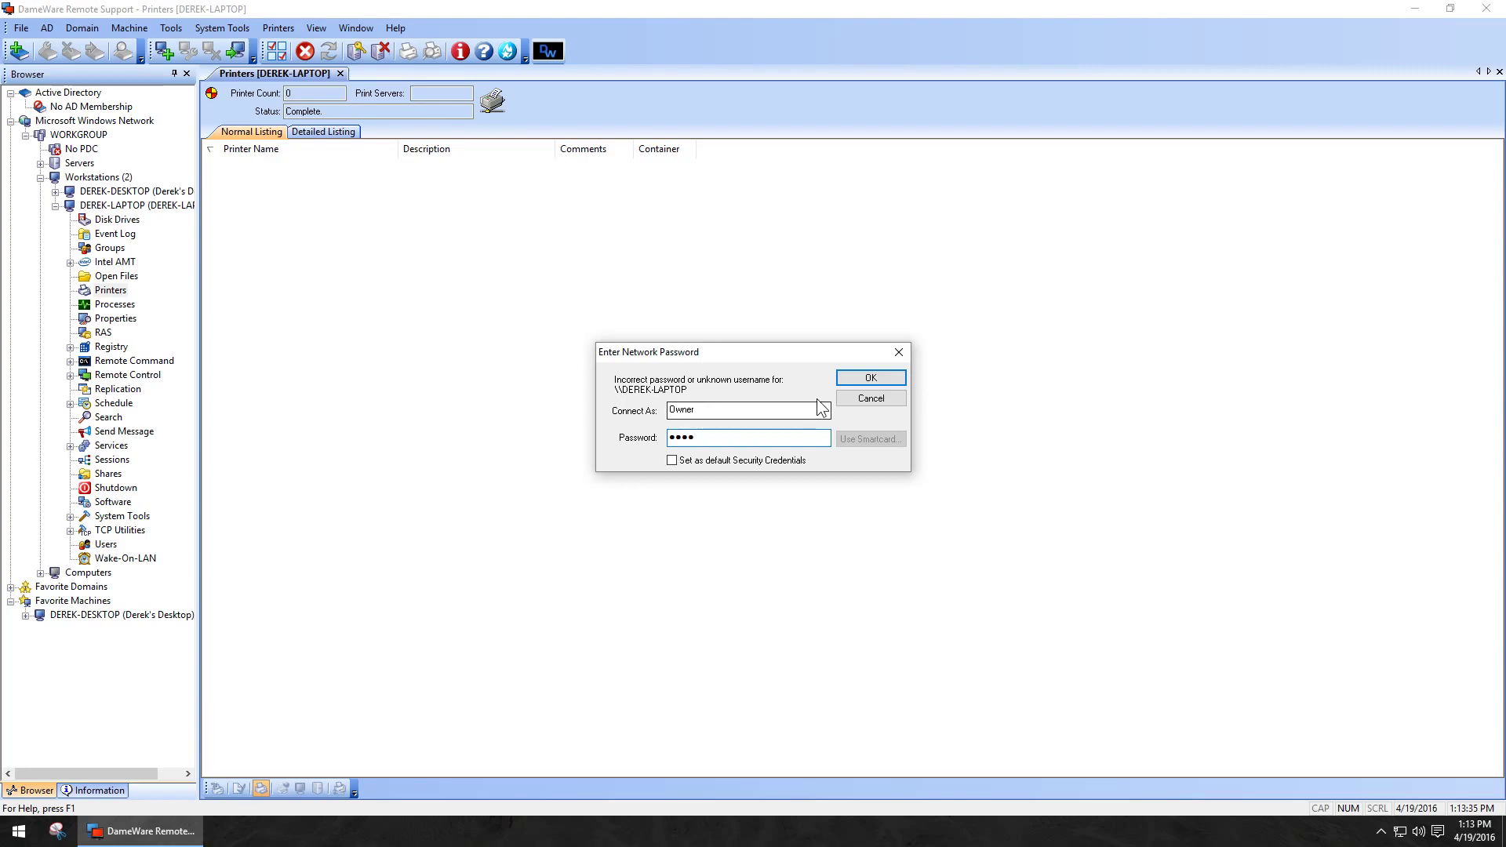
pyautogui.click(869, 378)
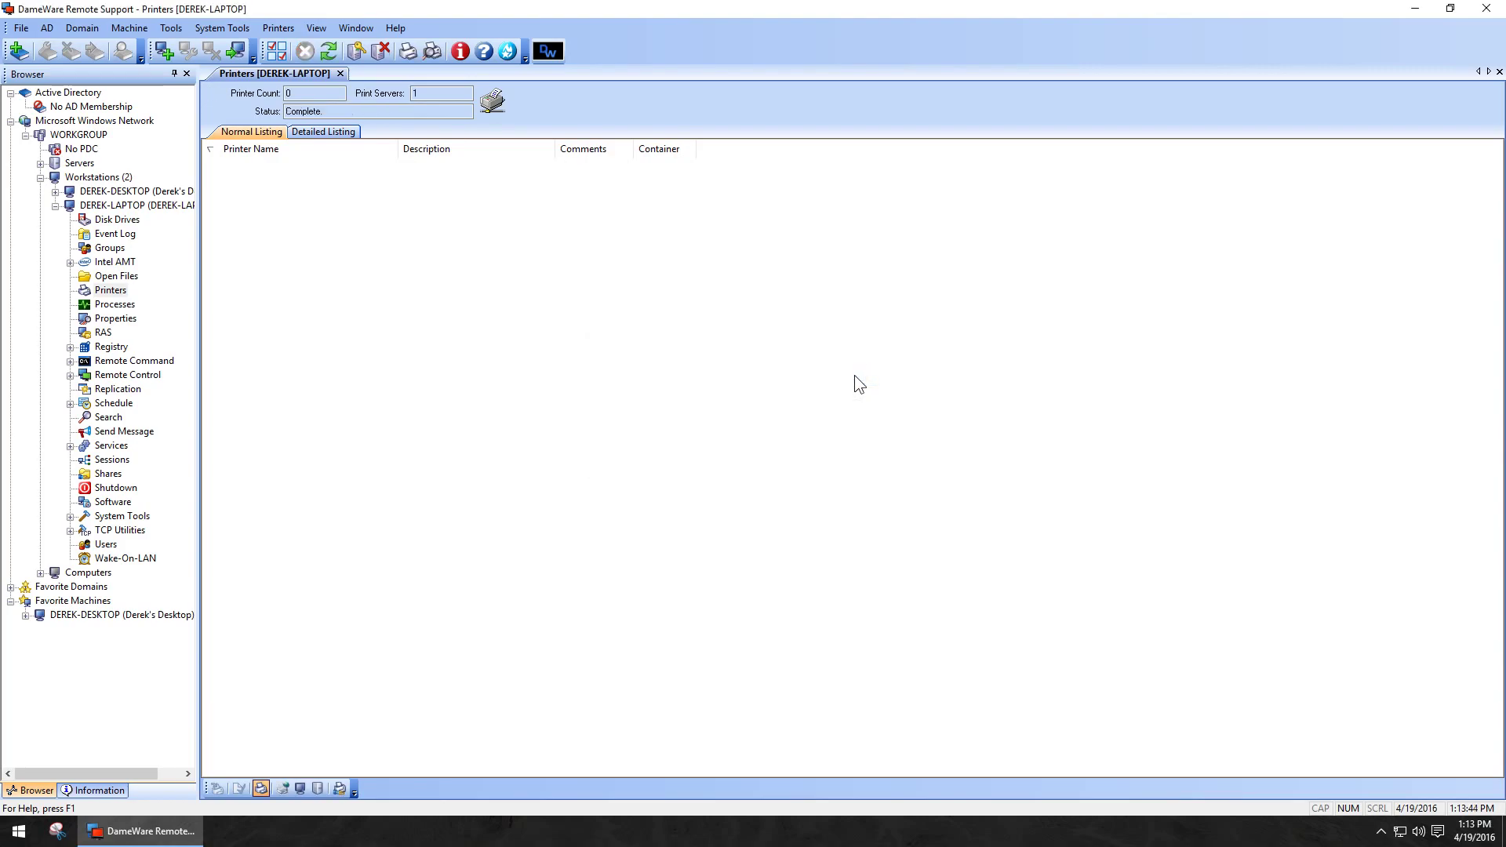
# View the laptop's printers in the detailed and normal listings, and open its Processes view.
pyautogui.click(333, 131)
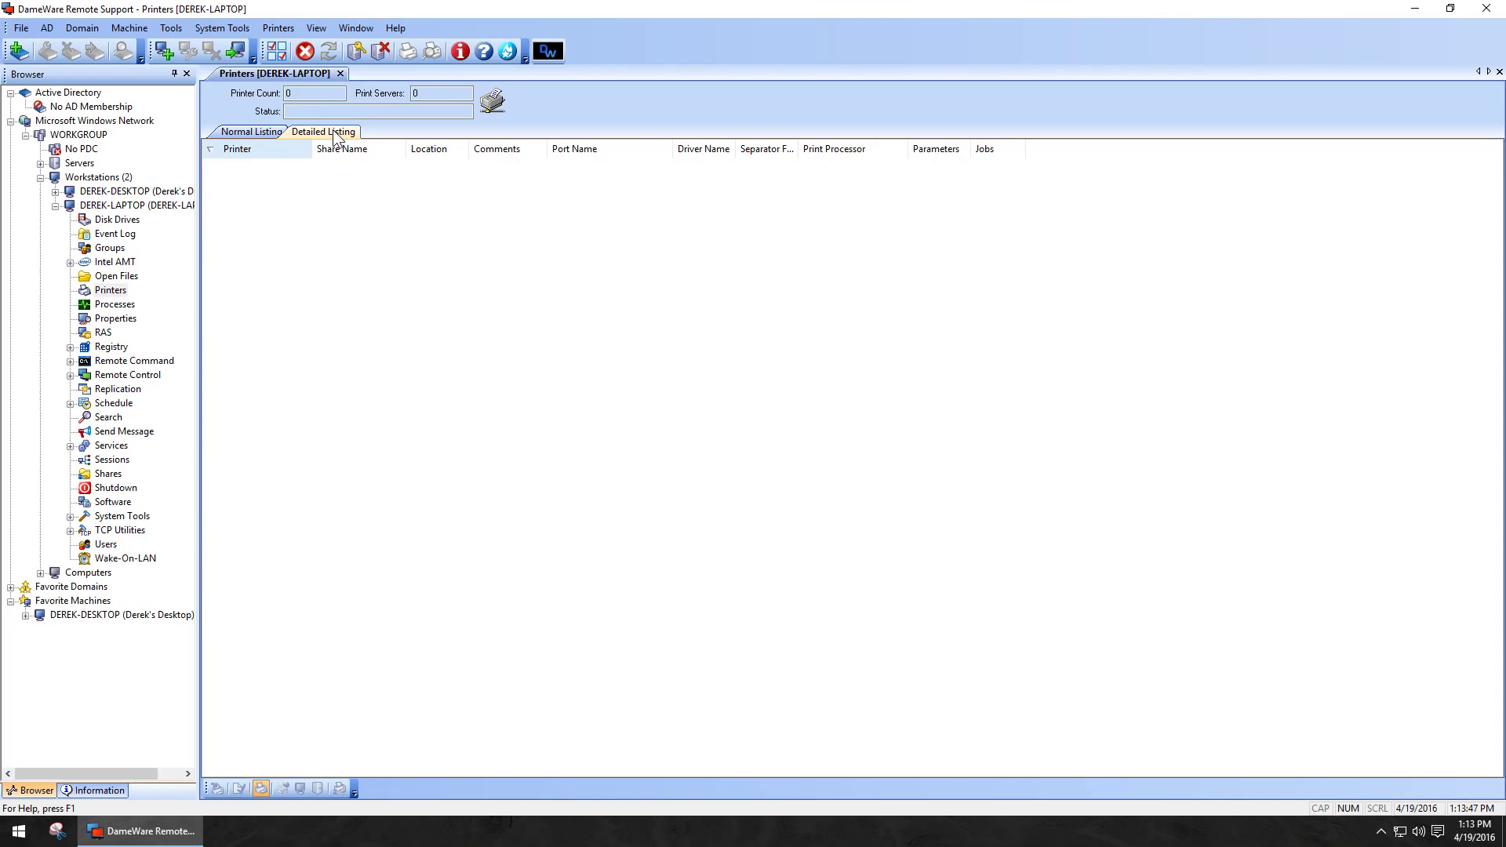
pyautogui.click(265, 134)
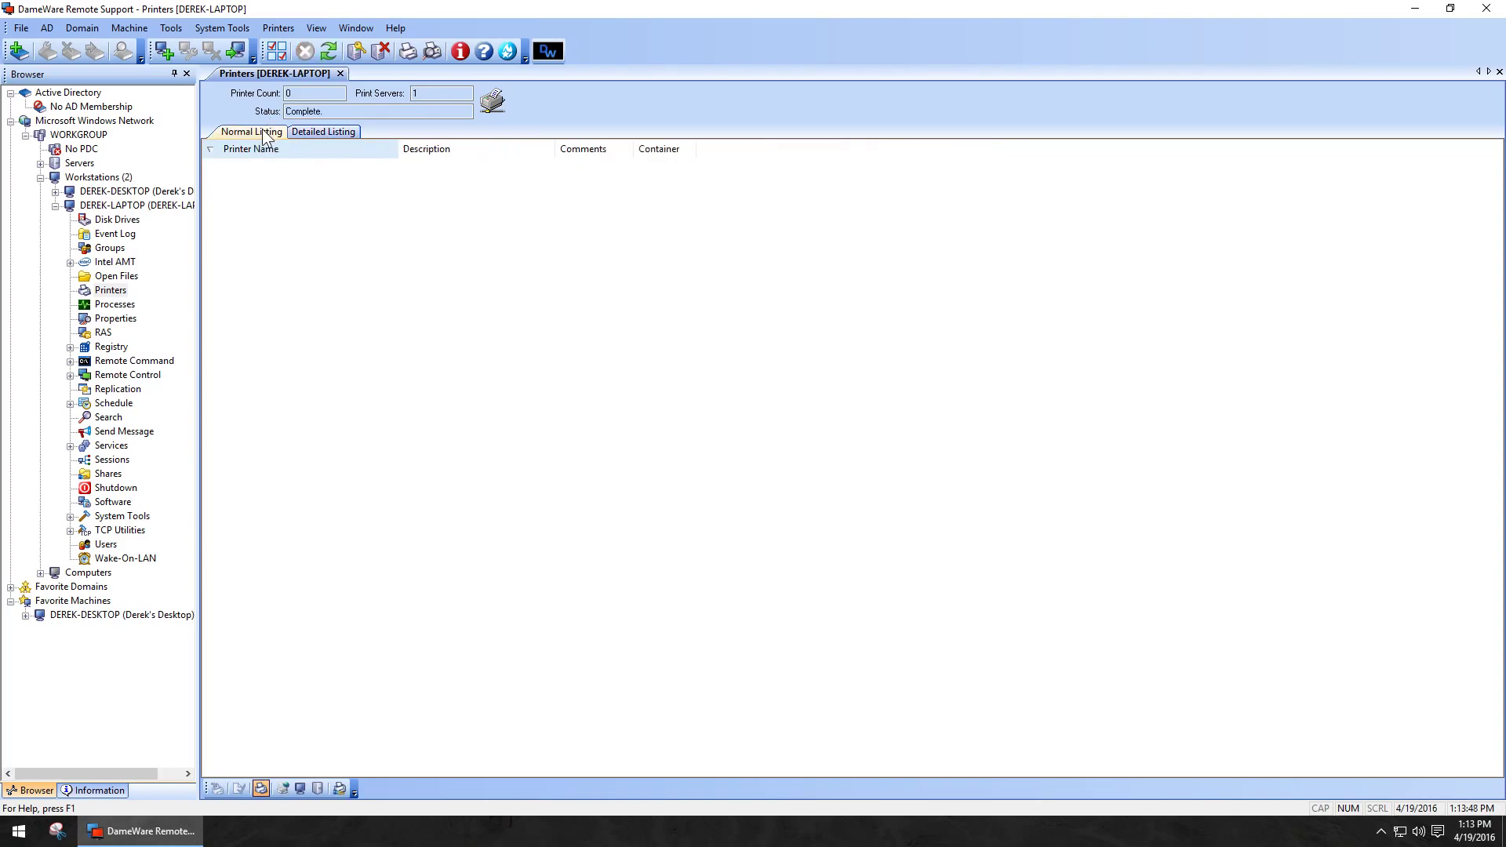
pyautogui.click(120, 306)
pyautogui.doubleClick(126, 307)
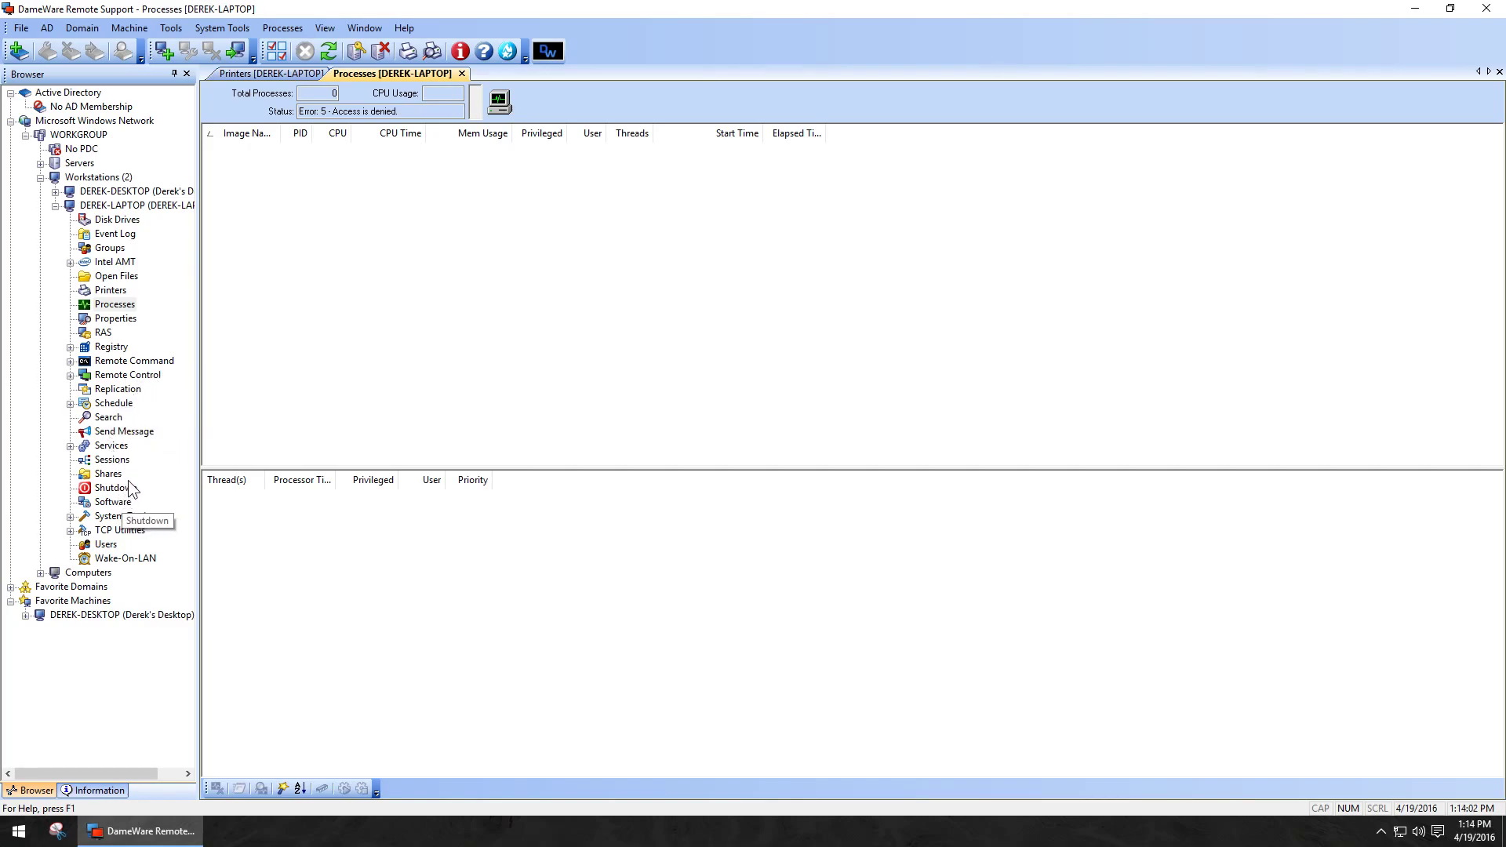
# Review the Services and System Tools entries available for the laptop, and close DameWare Remote Support.
pyautogui.click(70, 446)
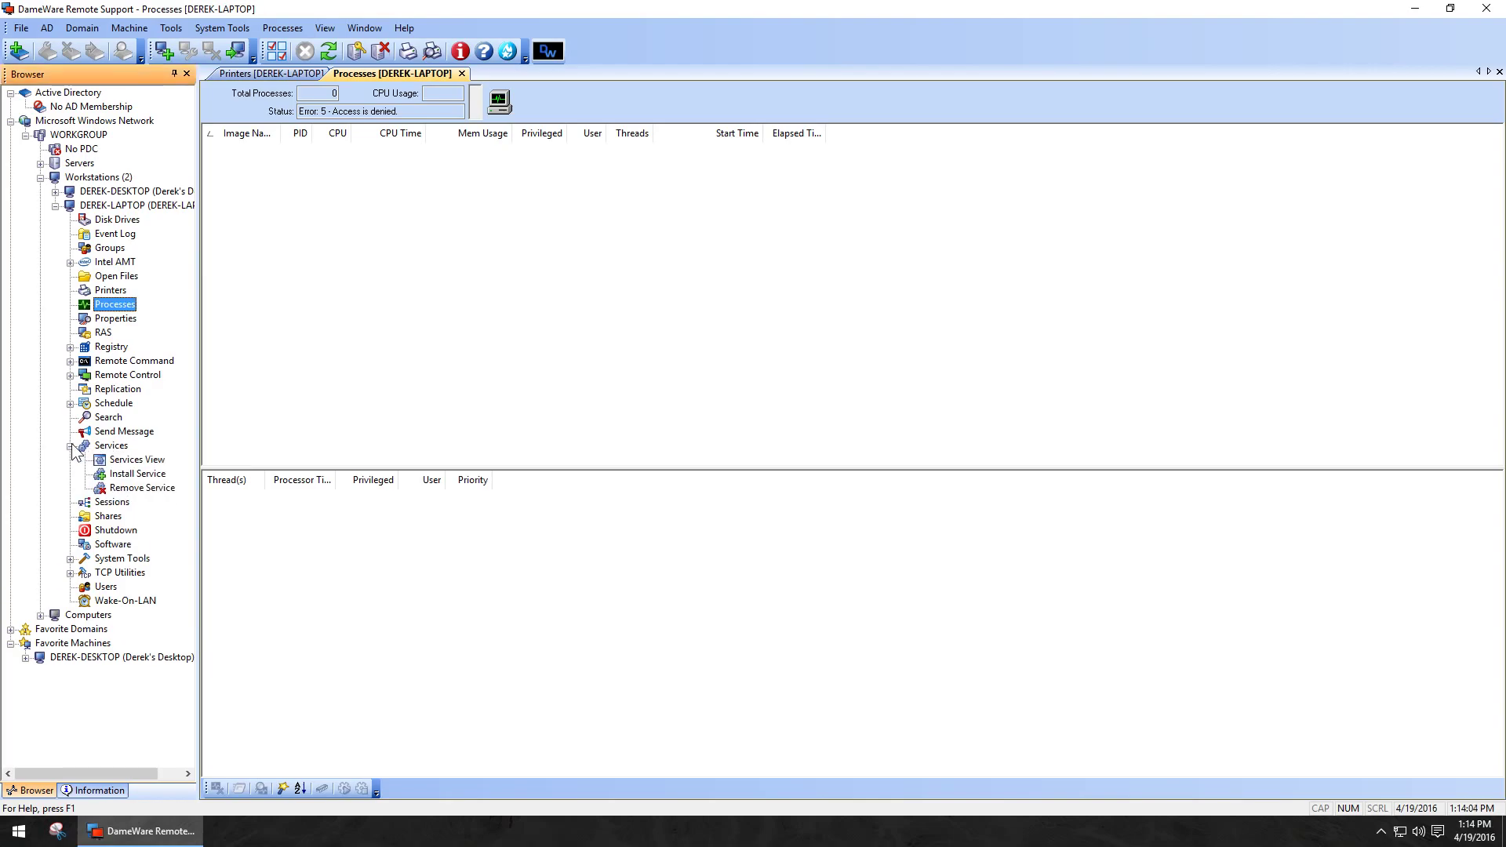
pyautogui.click(71, 445)
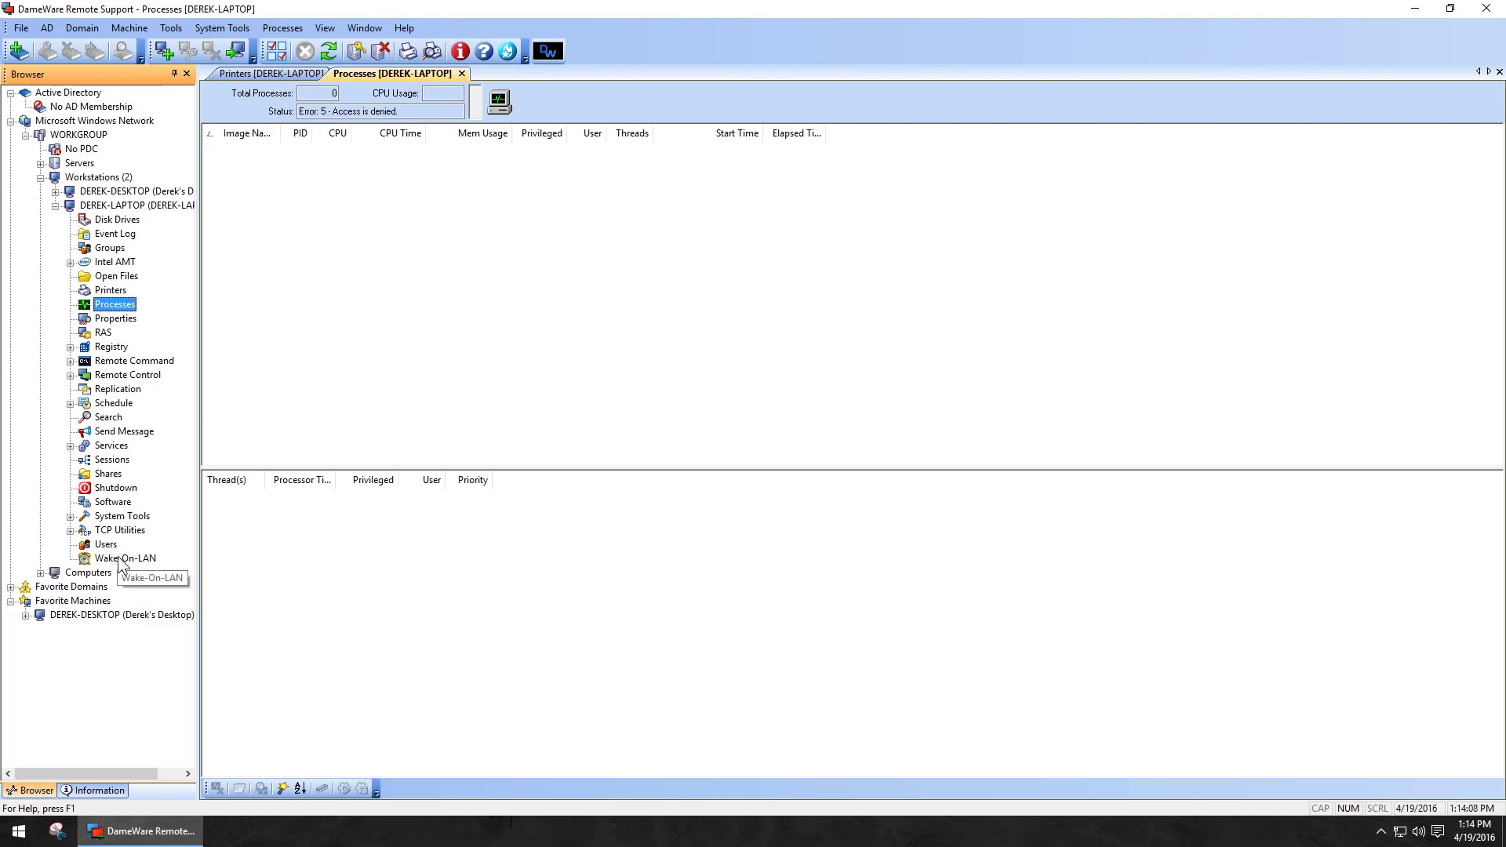
pyautogui.click(70, 516)
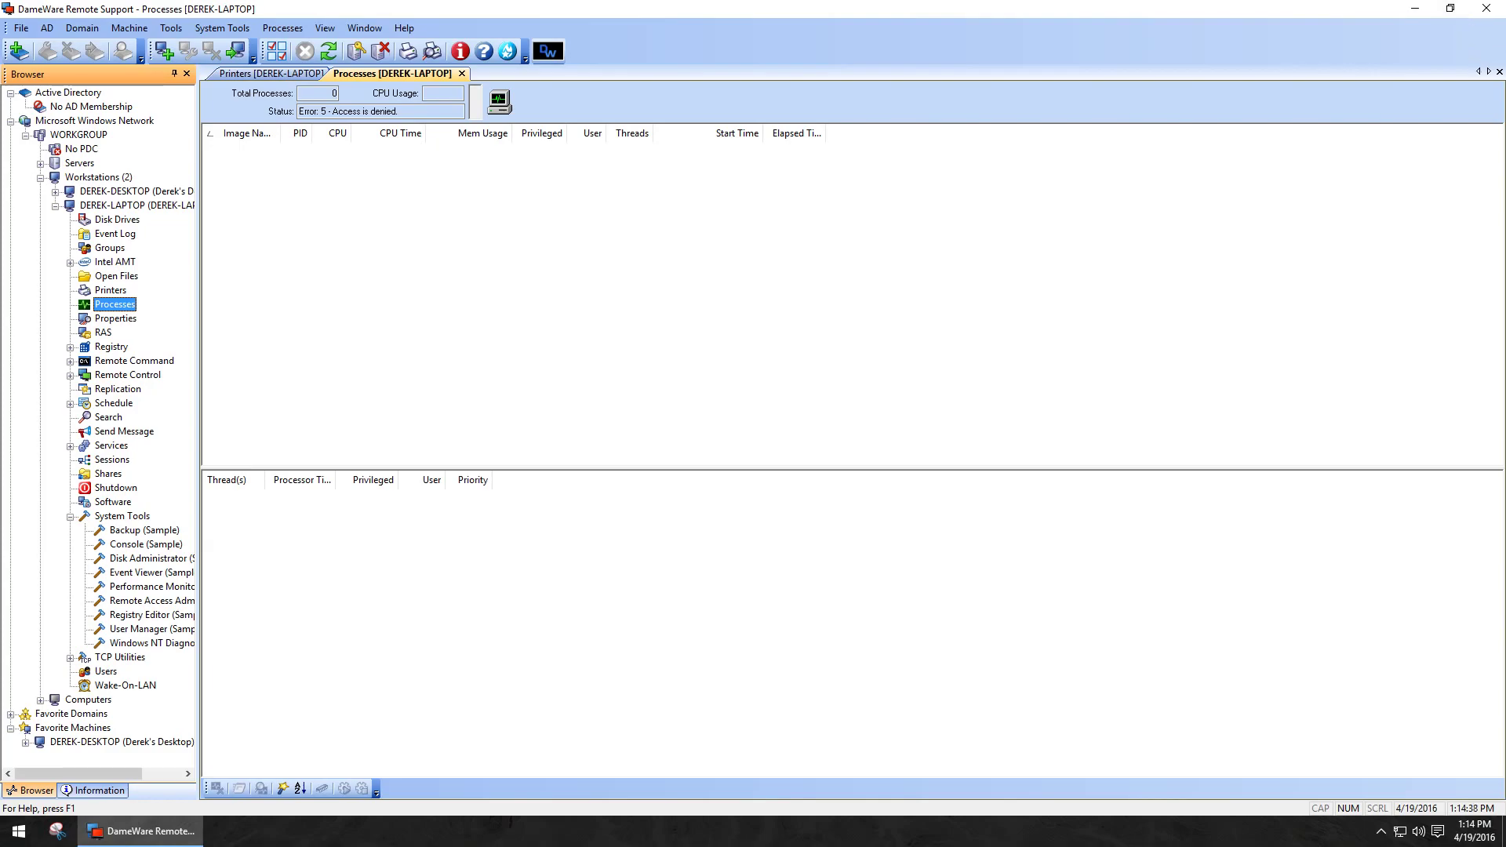
pyautogui.click(1490, 10)
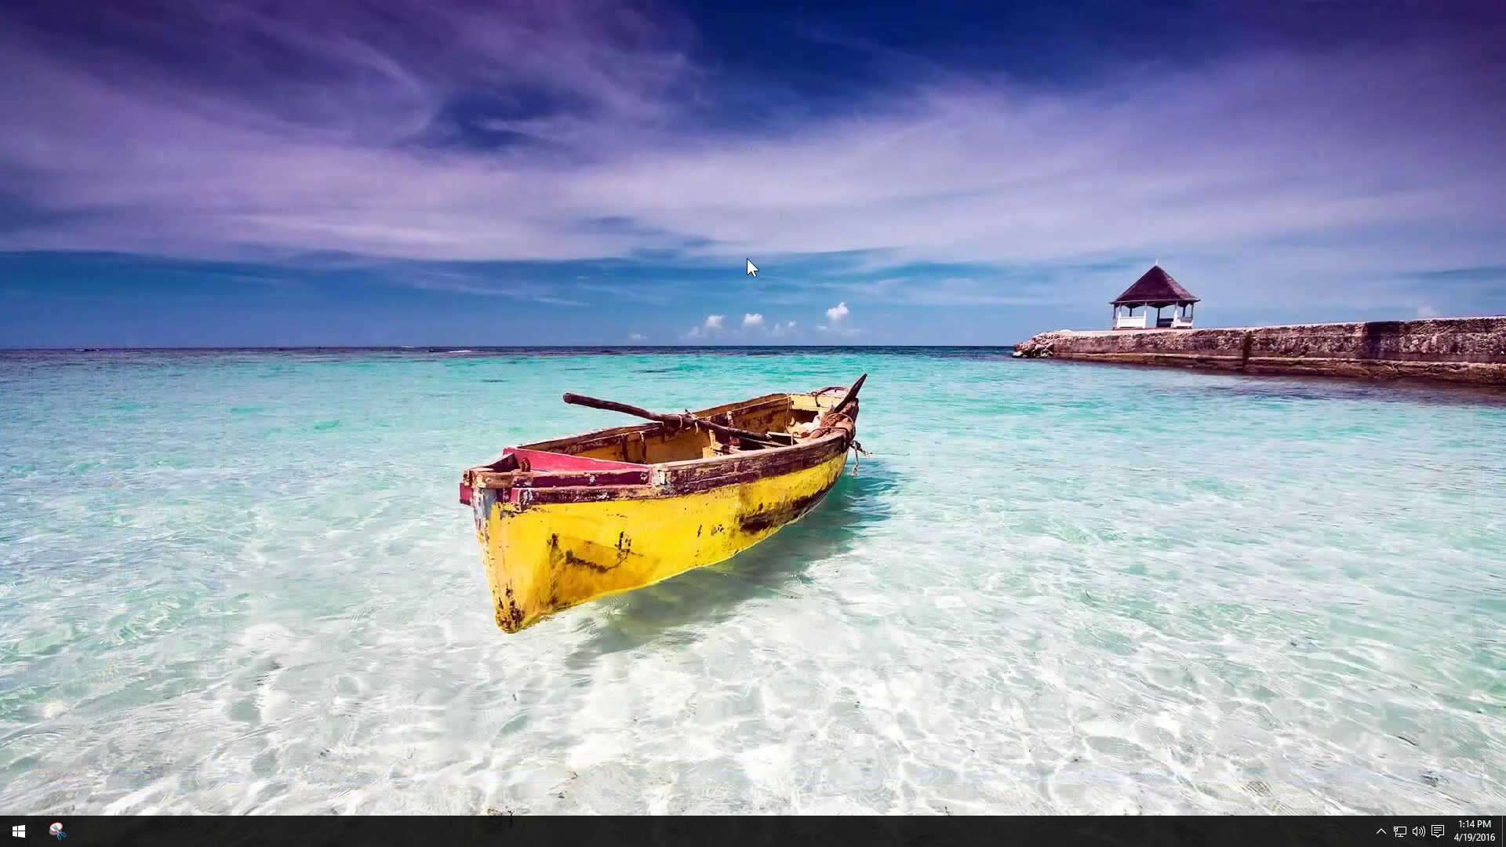
# Switch to File Explorer at This PC and open the SSD (C:) drive.
pyautogui.click(14, 833)
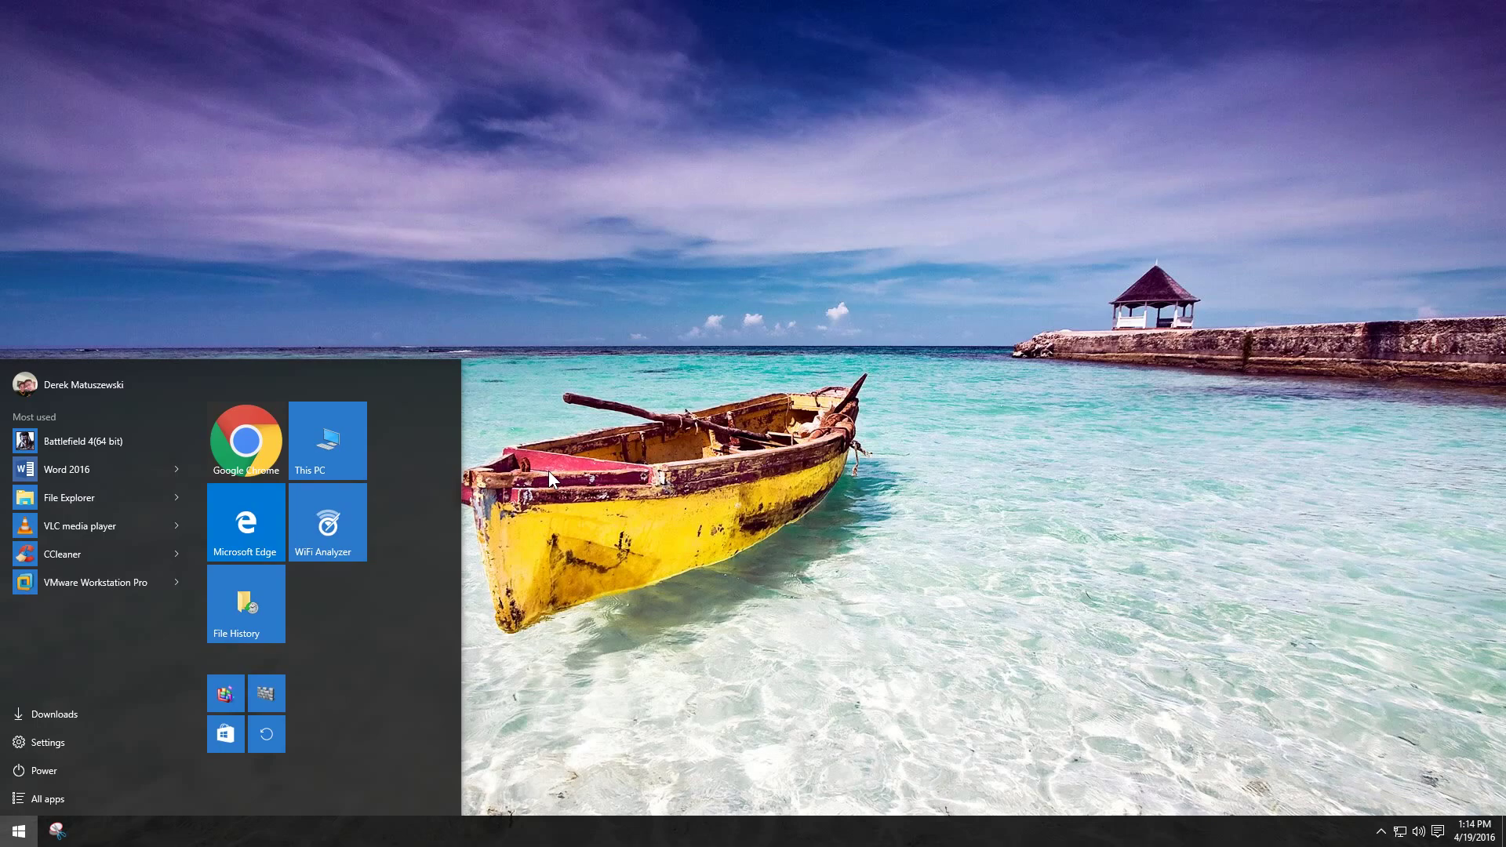
pyautogui.click(339, 438)
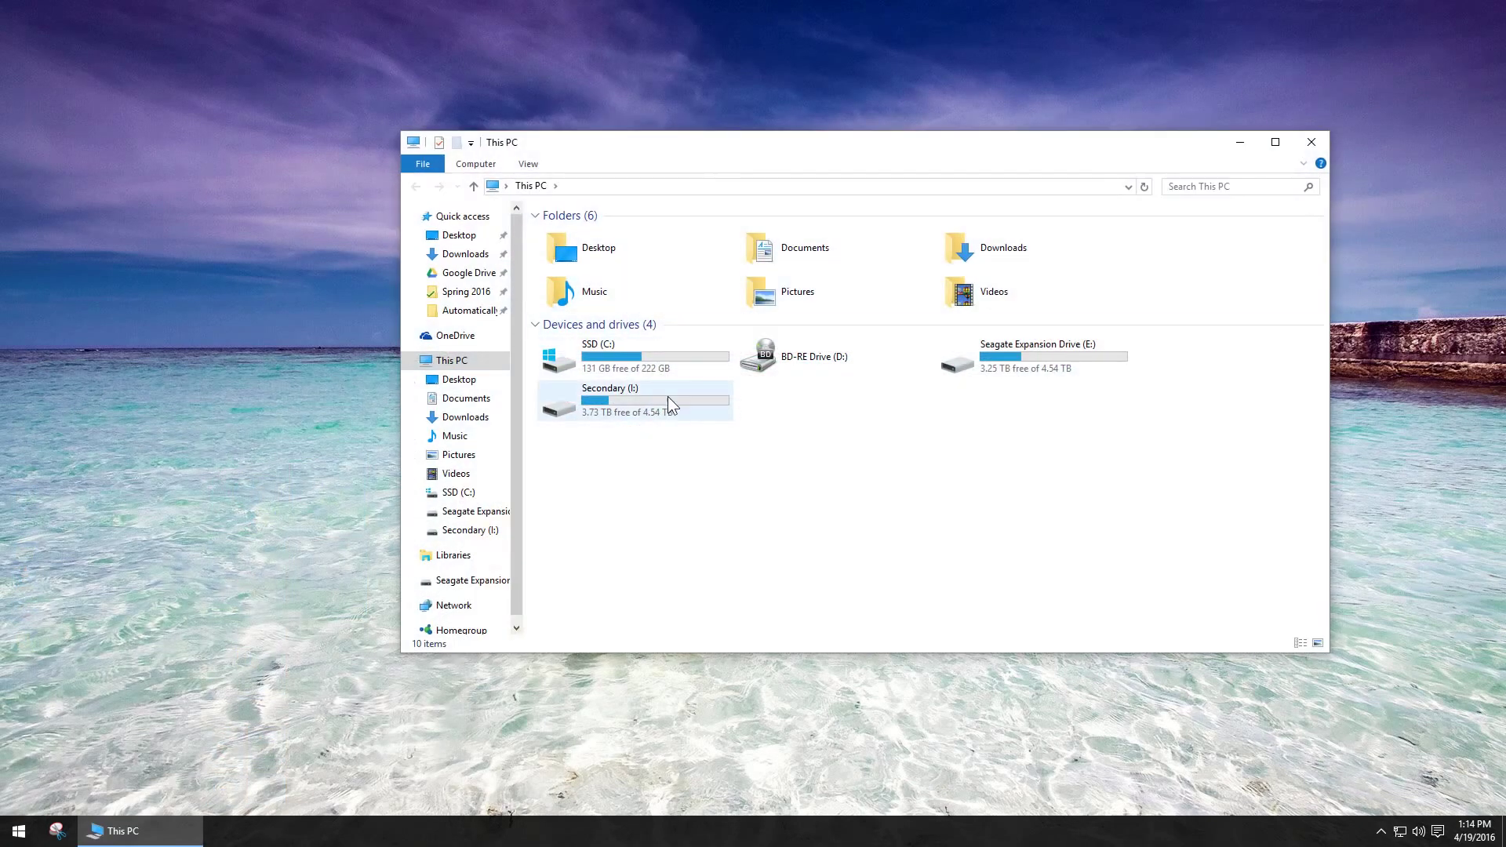
pyautogui.doubleClick(637, 352)
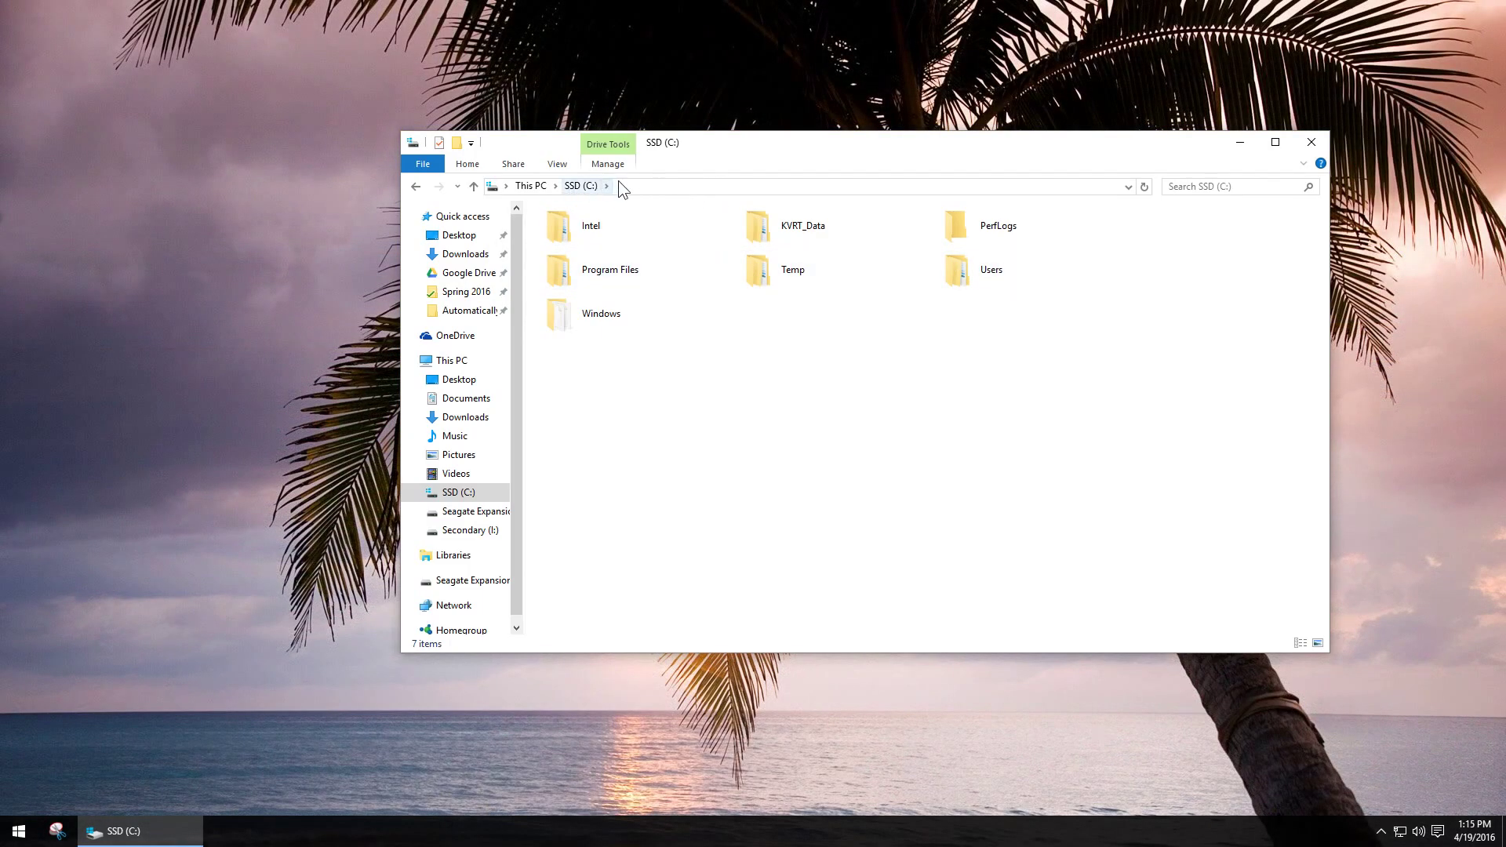
pyautogui.doubleClick(608, 269)
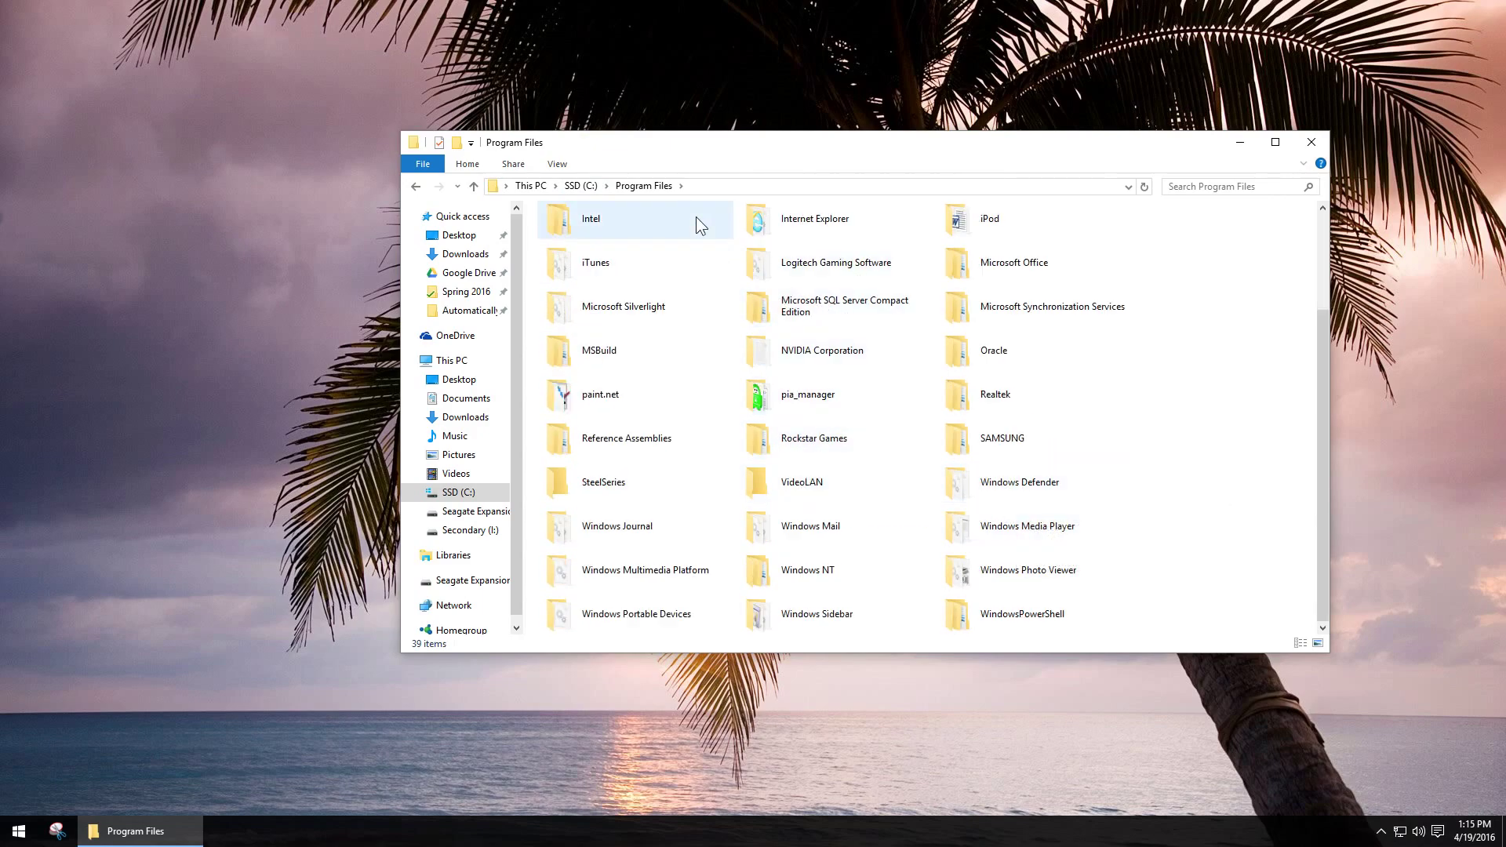
pyautogui.click(580, 185)
pyautogui.click(675, 186)
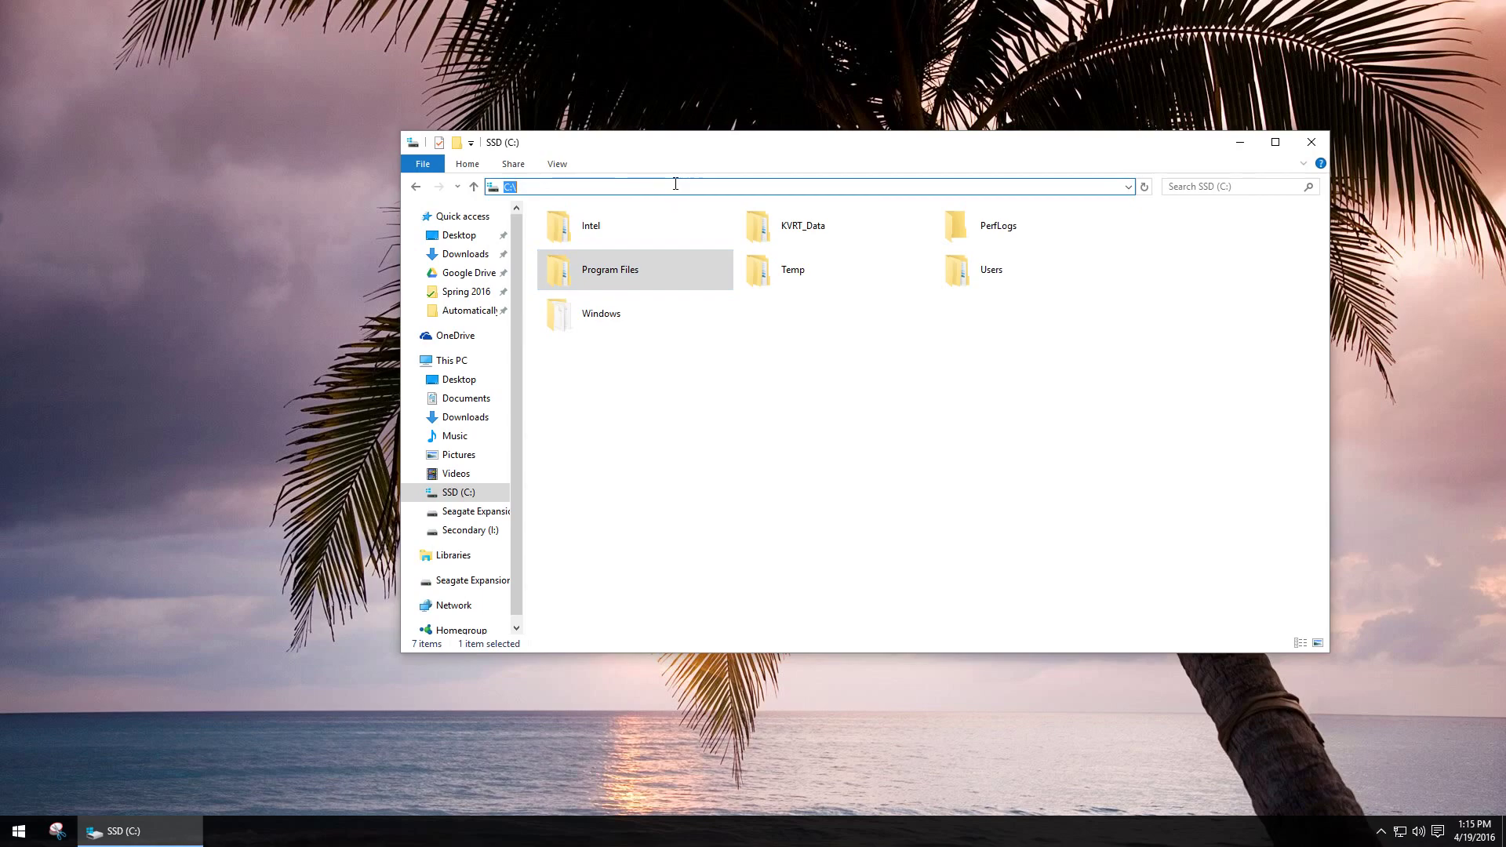
pyautogui.click(675, 185)
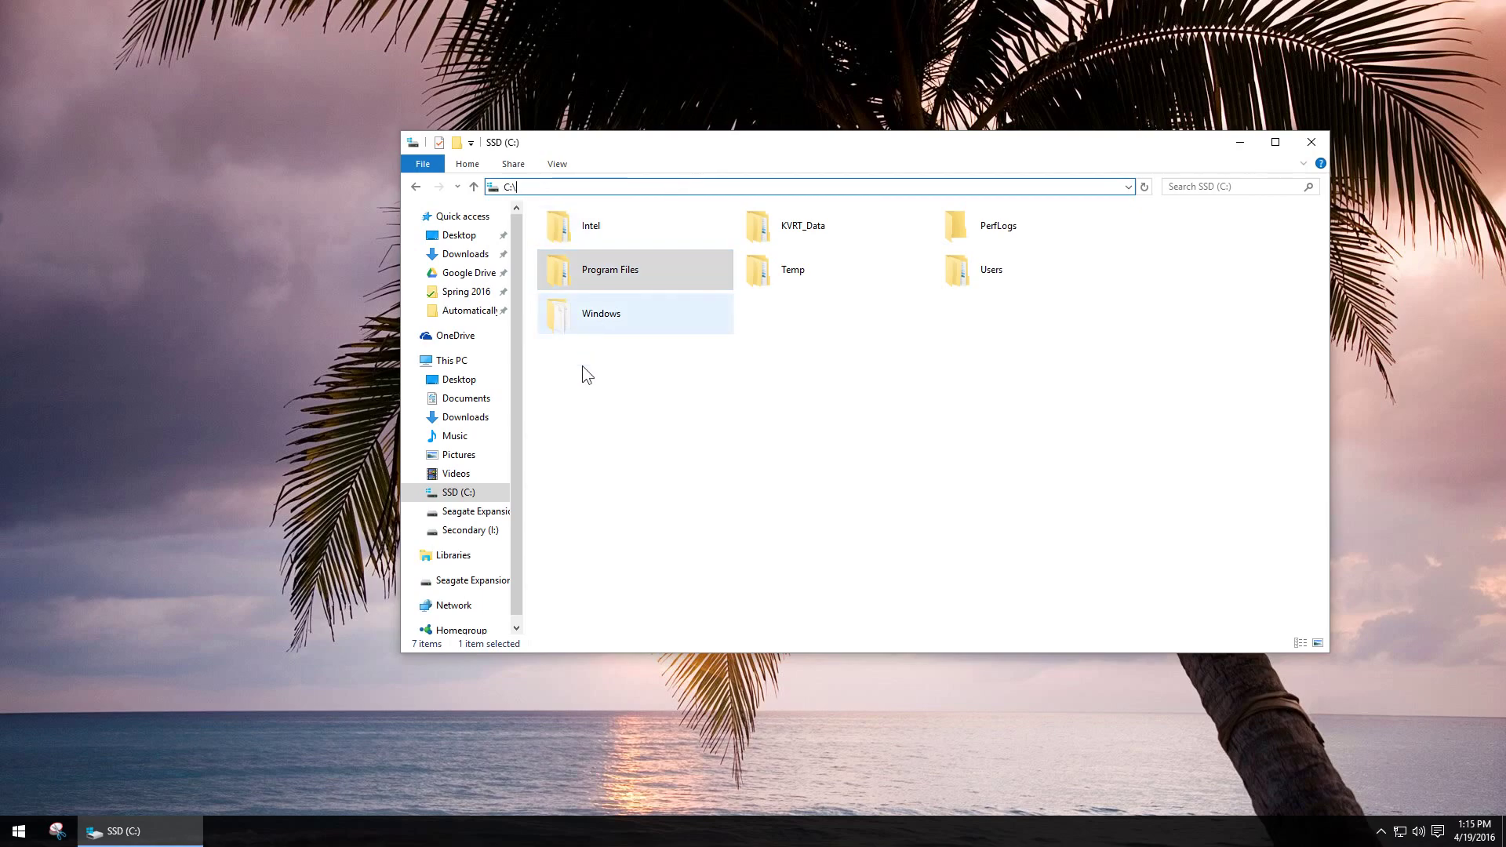
# Show hidden items on the C: drive and open the DameWare Remote Support folder inside Program Files (x86)\SolarWinds.
pyautogui.click(557, 164)
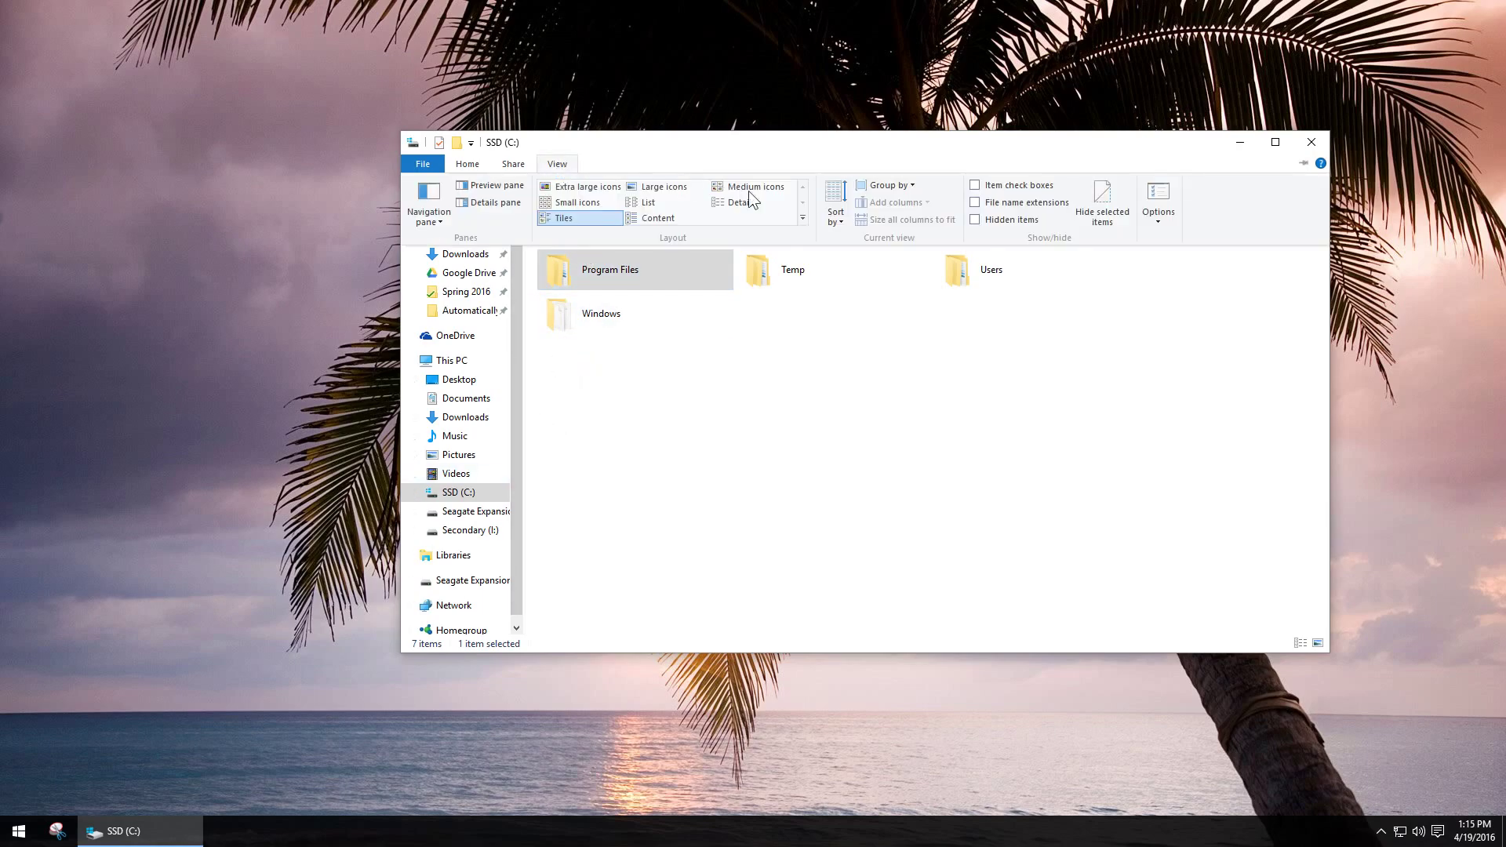
pyautogui.click(1005, 219)
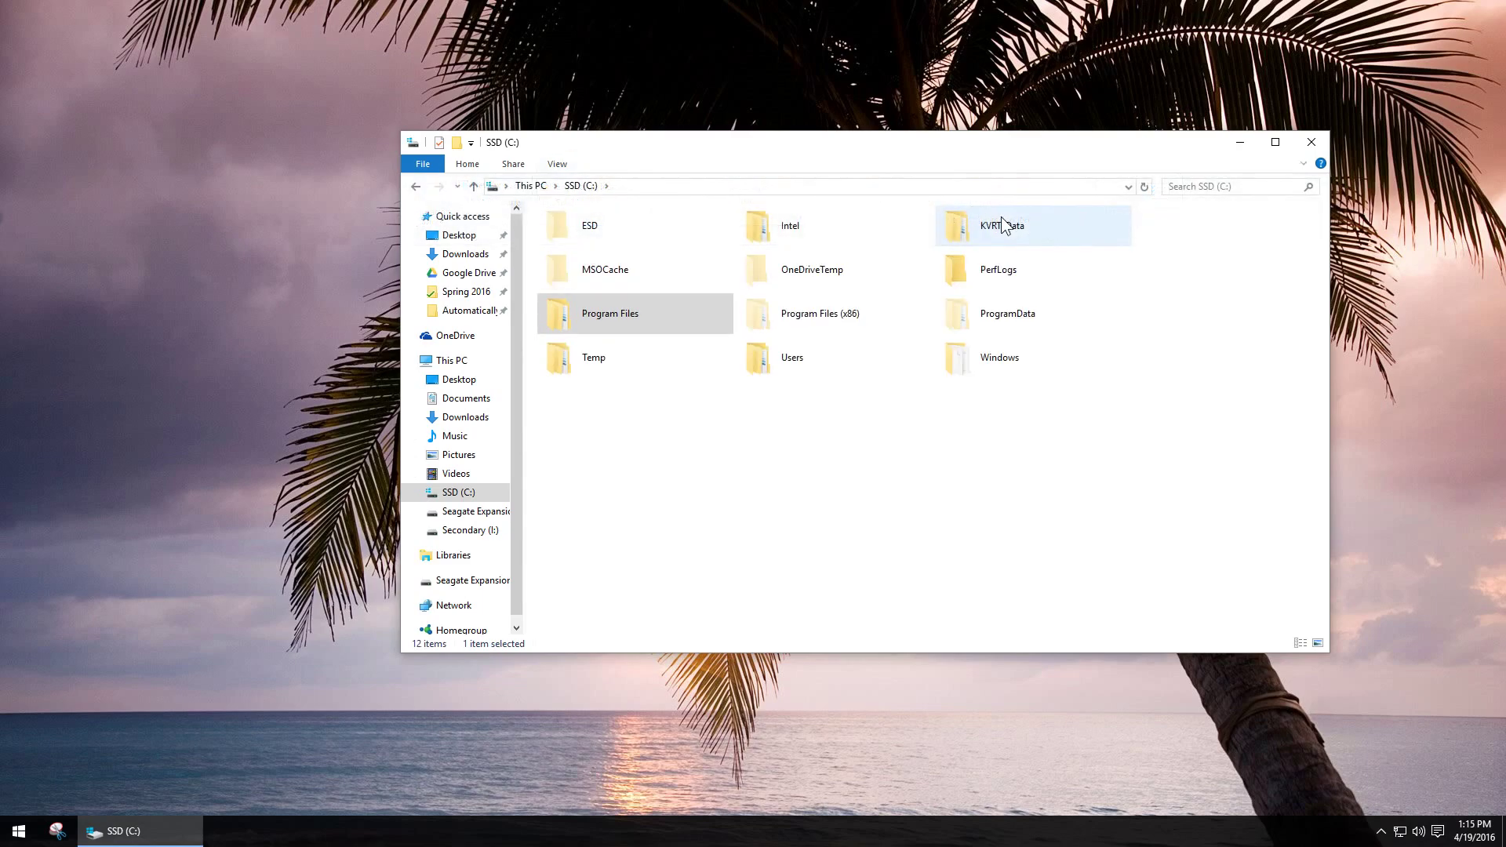
pyautogui.click(807, 318)
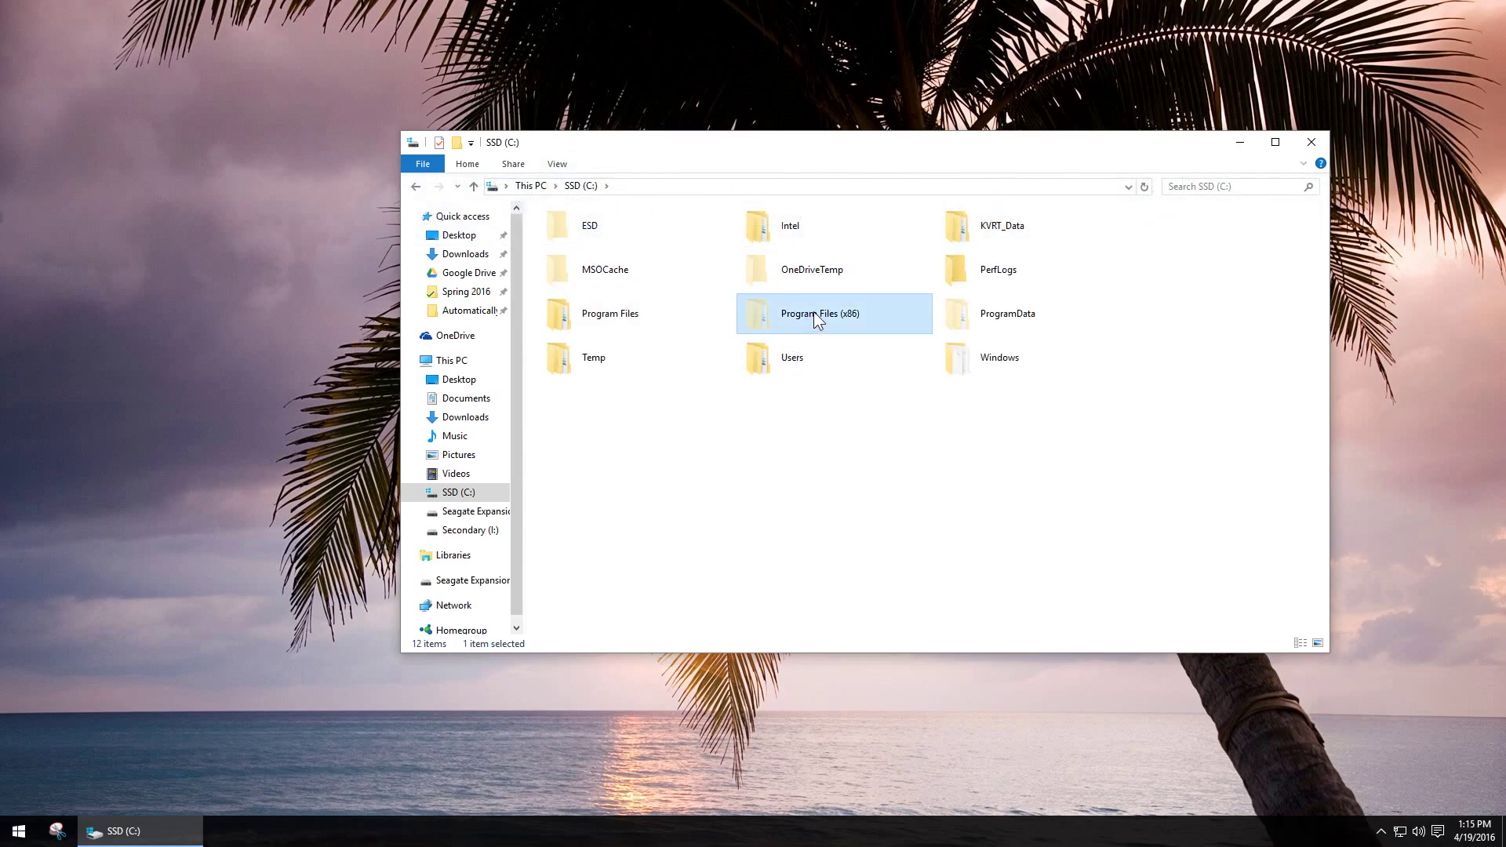
pyautogui.doubleClick(812, 312)
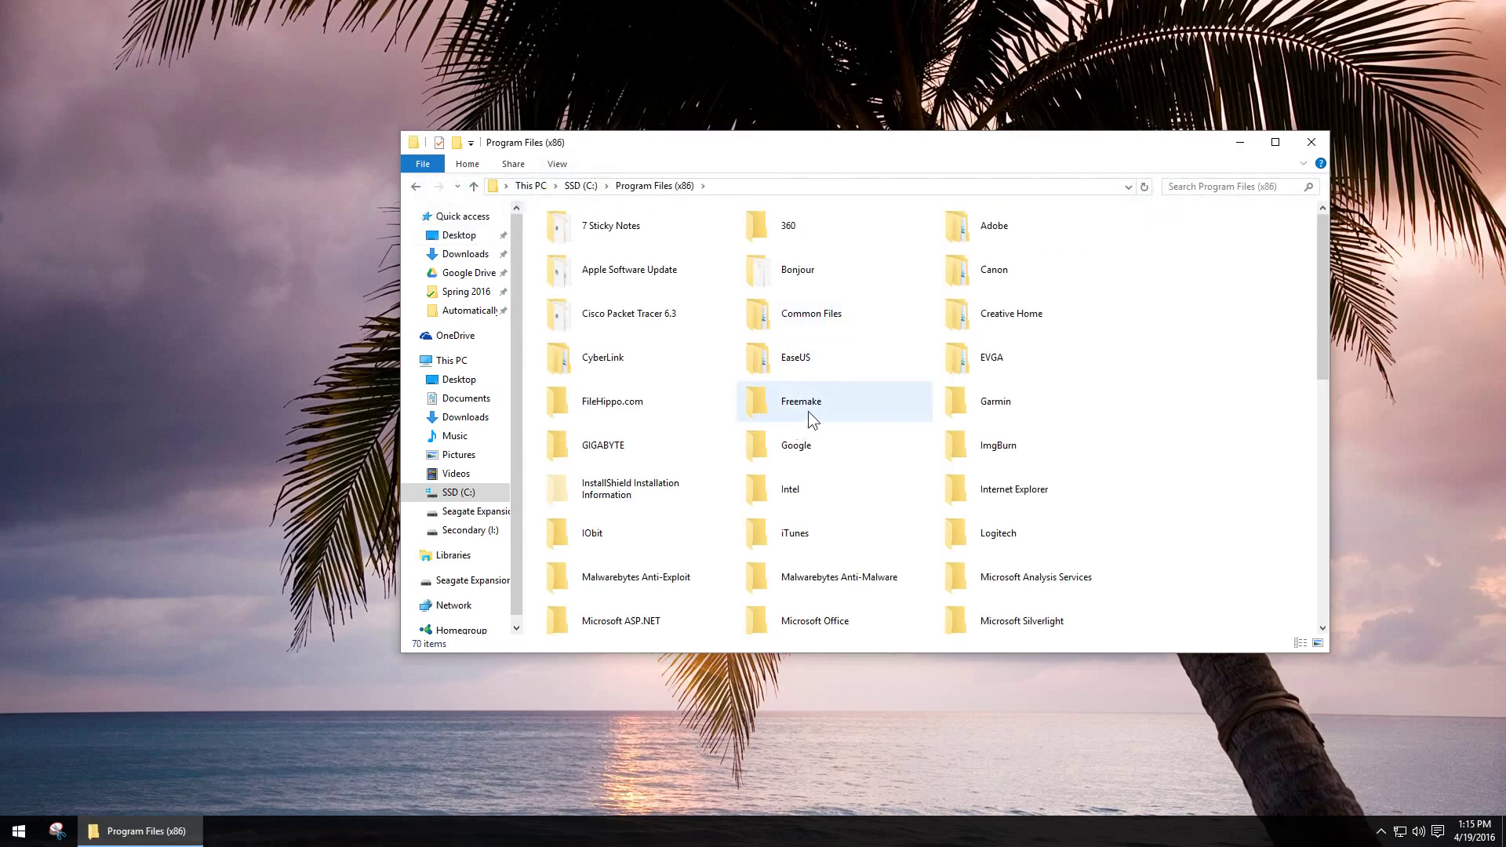
pyautogui.scroll(-5, 1000, 423)
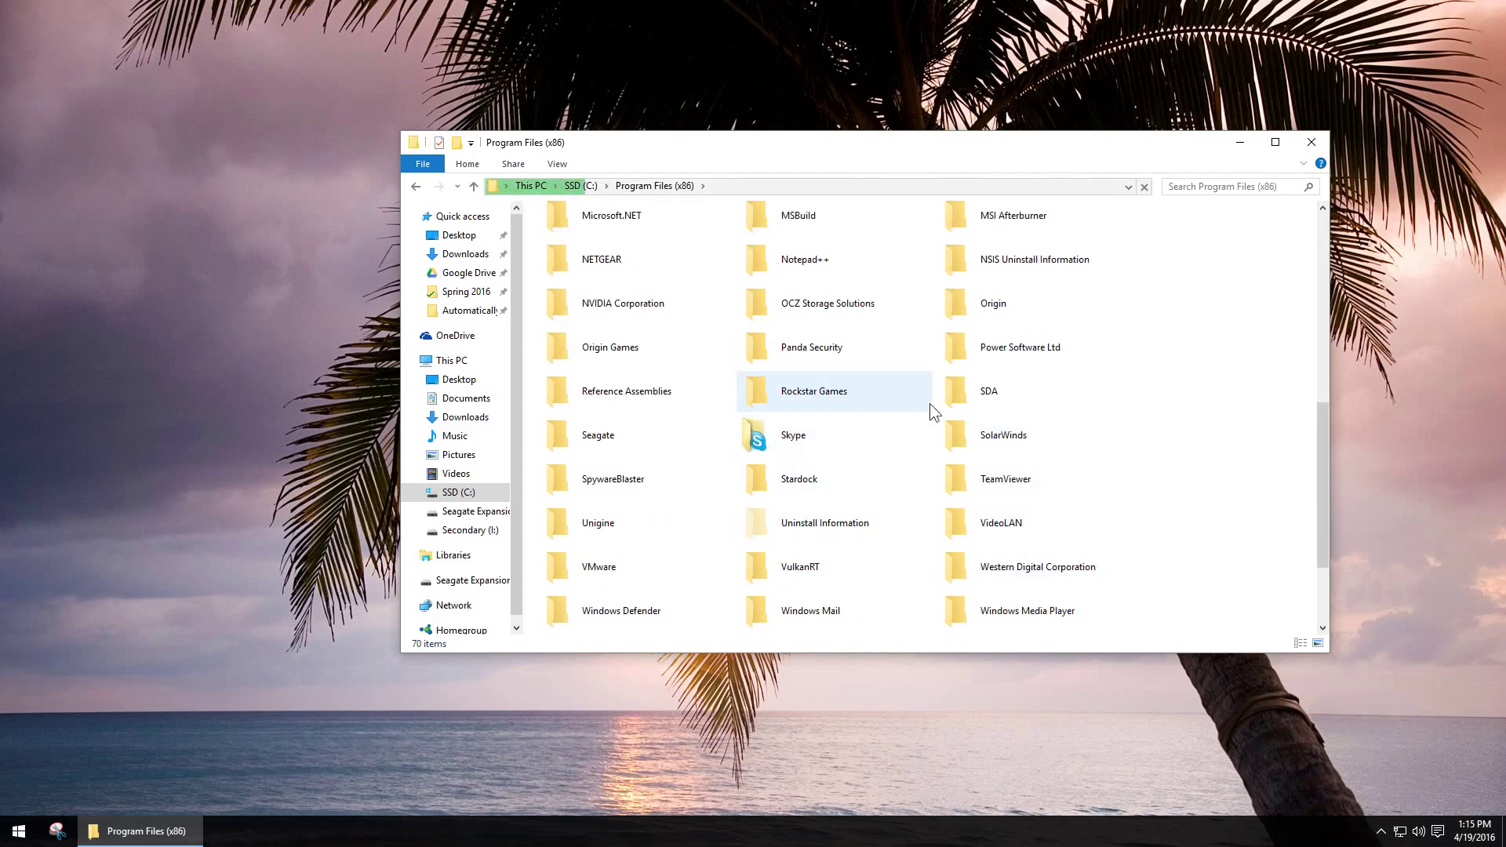
pyautogui.doubleClick(1017, 446)
pyautogui.doubleClick(632, 228)
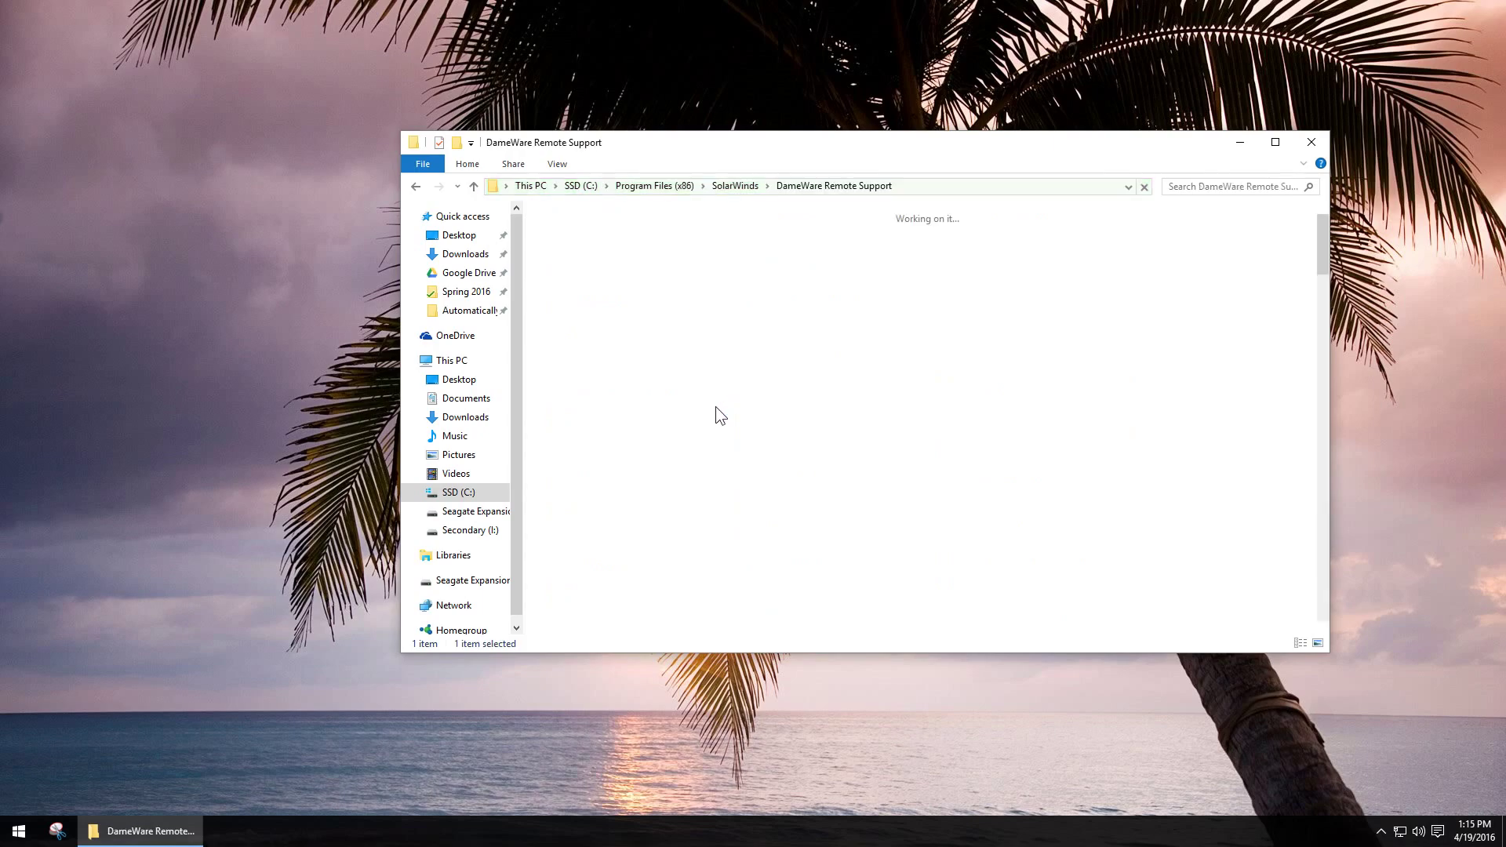
# Locate the DWRCSMSI application in the DameWare Remote Support folder and launch the Mini Remote Control Package Builder.
pyautogui.scroll(-5, 828, 479)
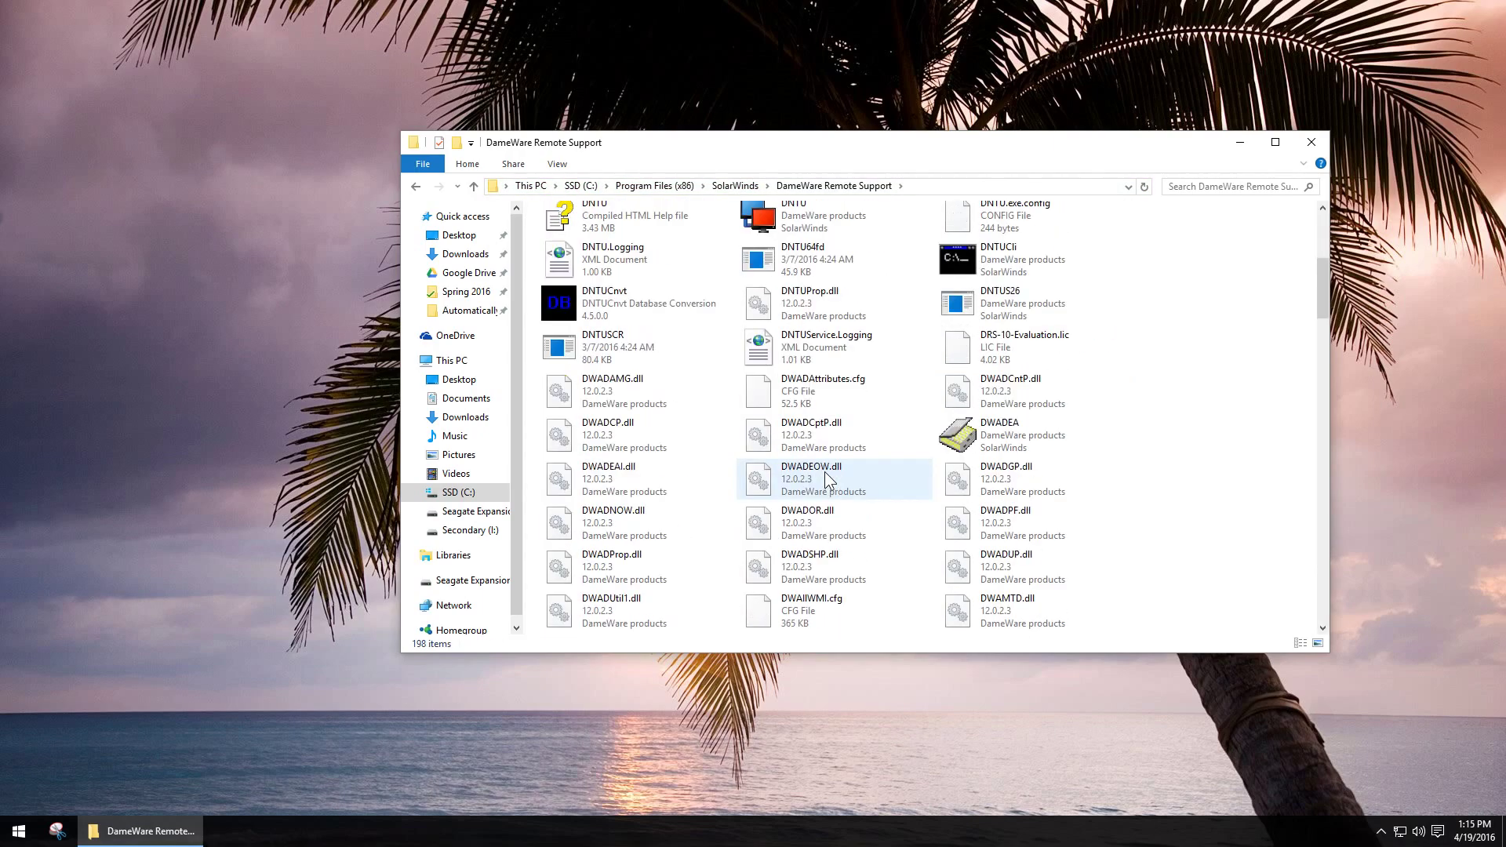
pyautogui.moveTo(1320, 284); pyautogui.dragTo(1314, 435)
pyautogui.click(836, 387)
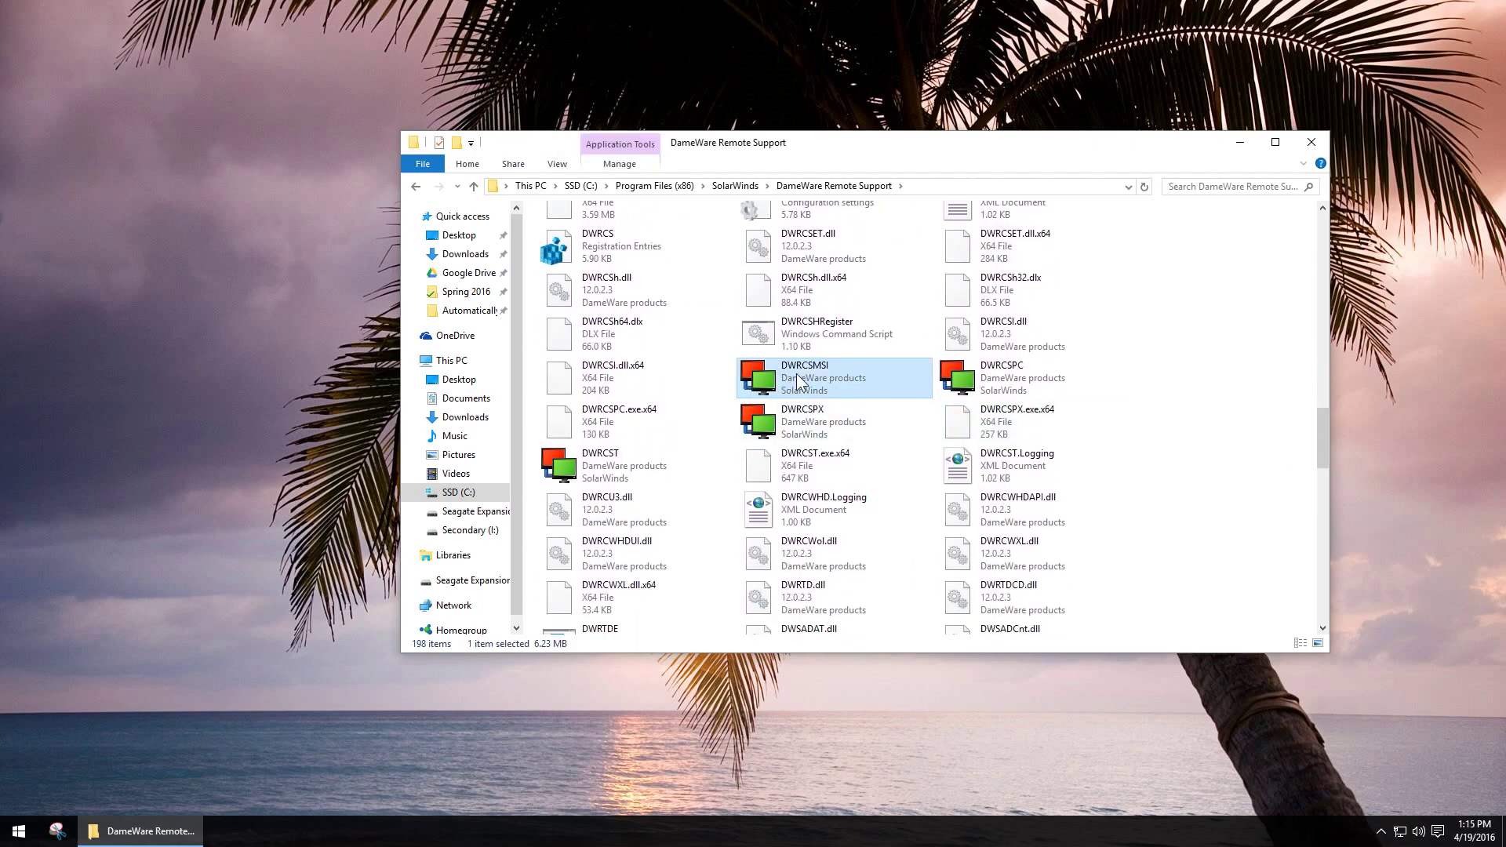
pyautogui.doubleClick(812, 387)
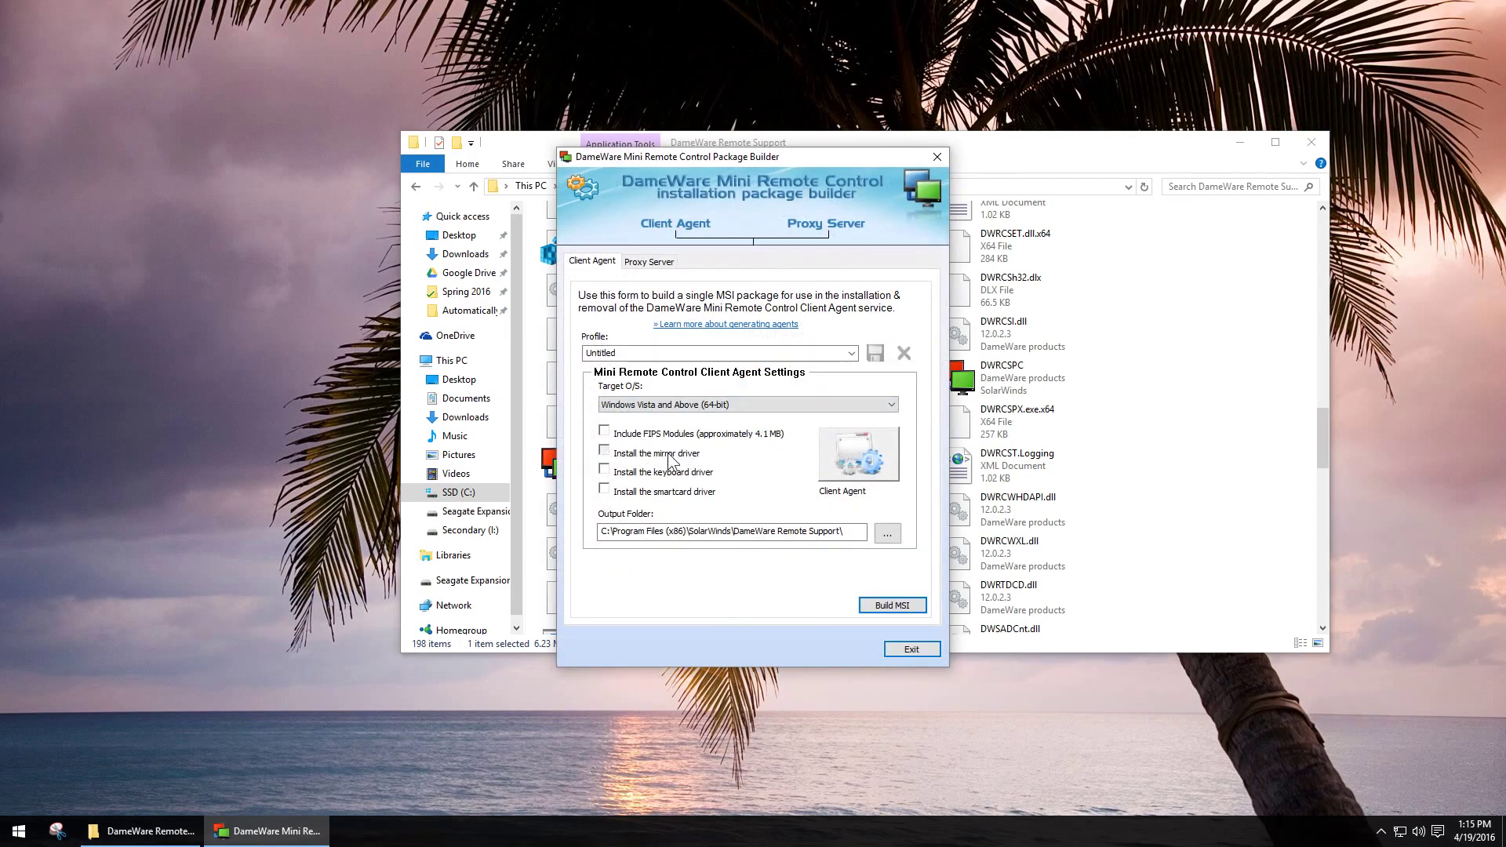
# Examine the client agent's general properties alongside the package builder, cancel them and exit the builder without building an MSI.
pyautogui.click(849, 458)
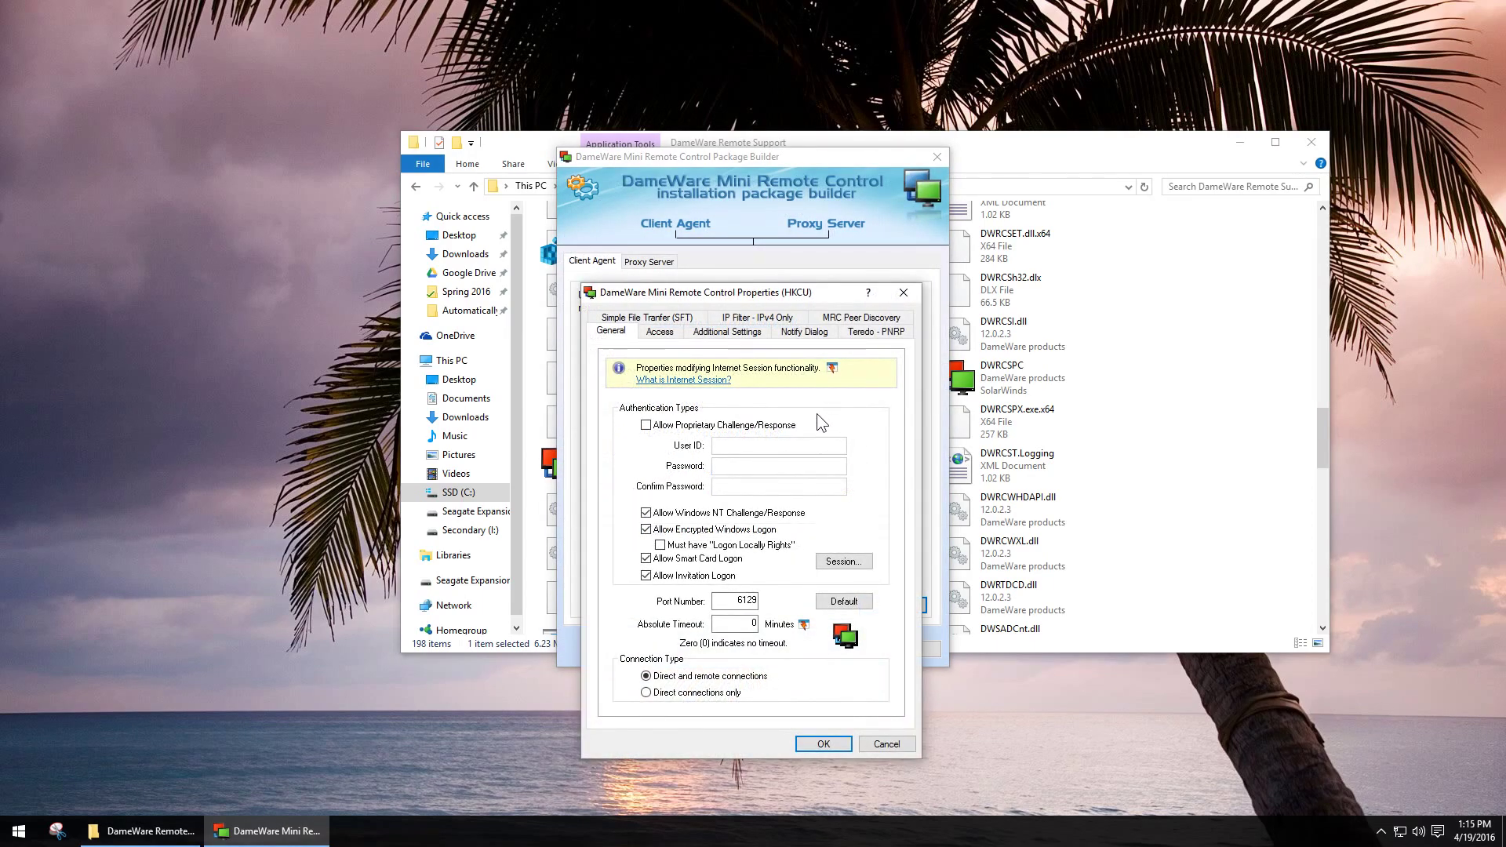
pyautogui.moveTo(743, 299); pyautogui.dragTo(1126, 135)
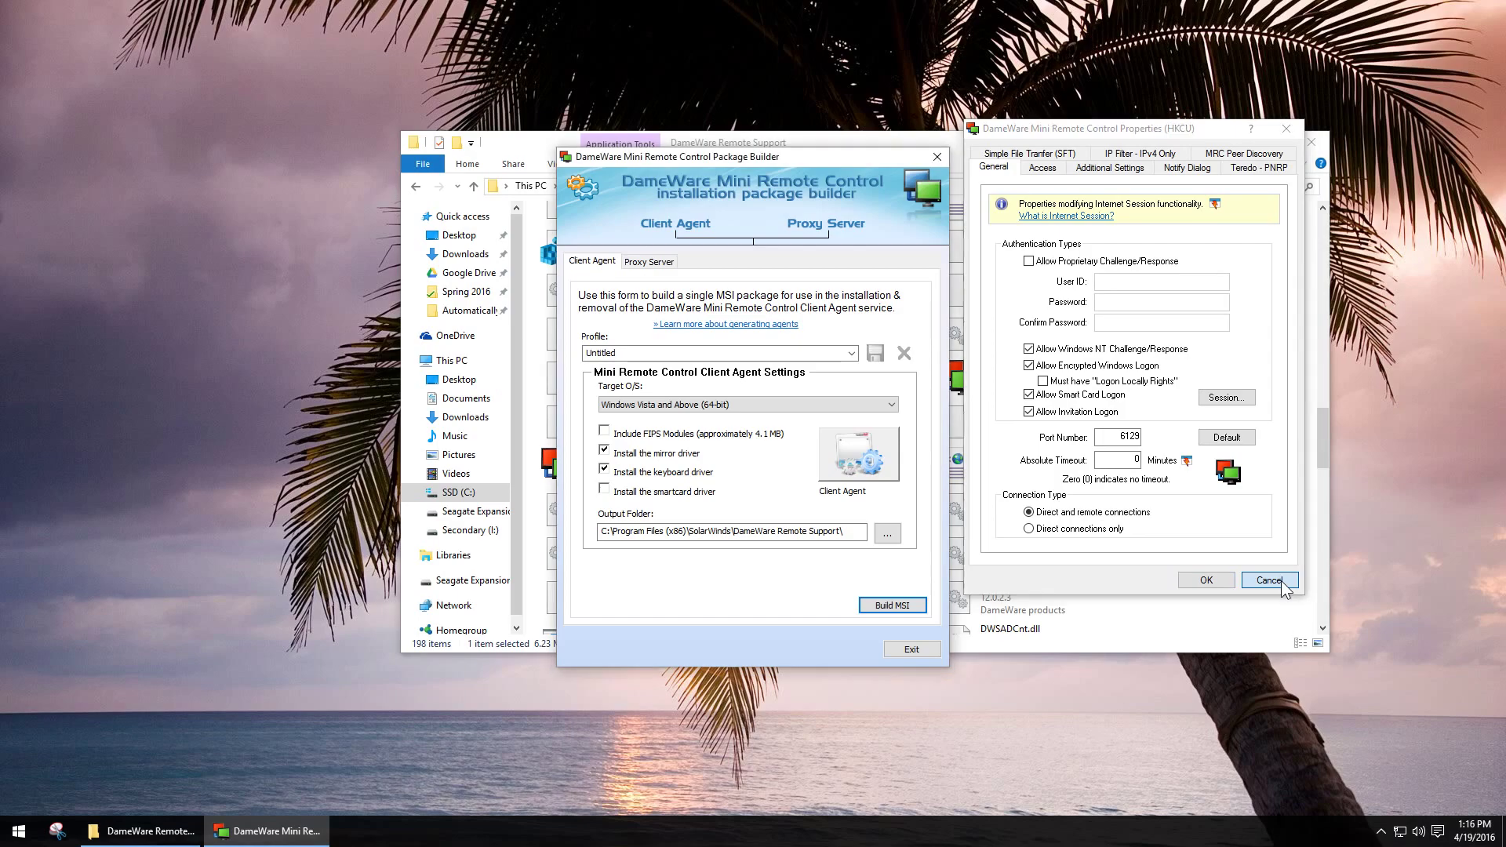
pyautogui.click(1267, 580)
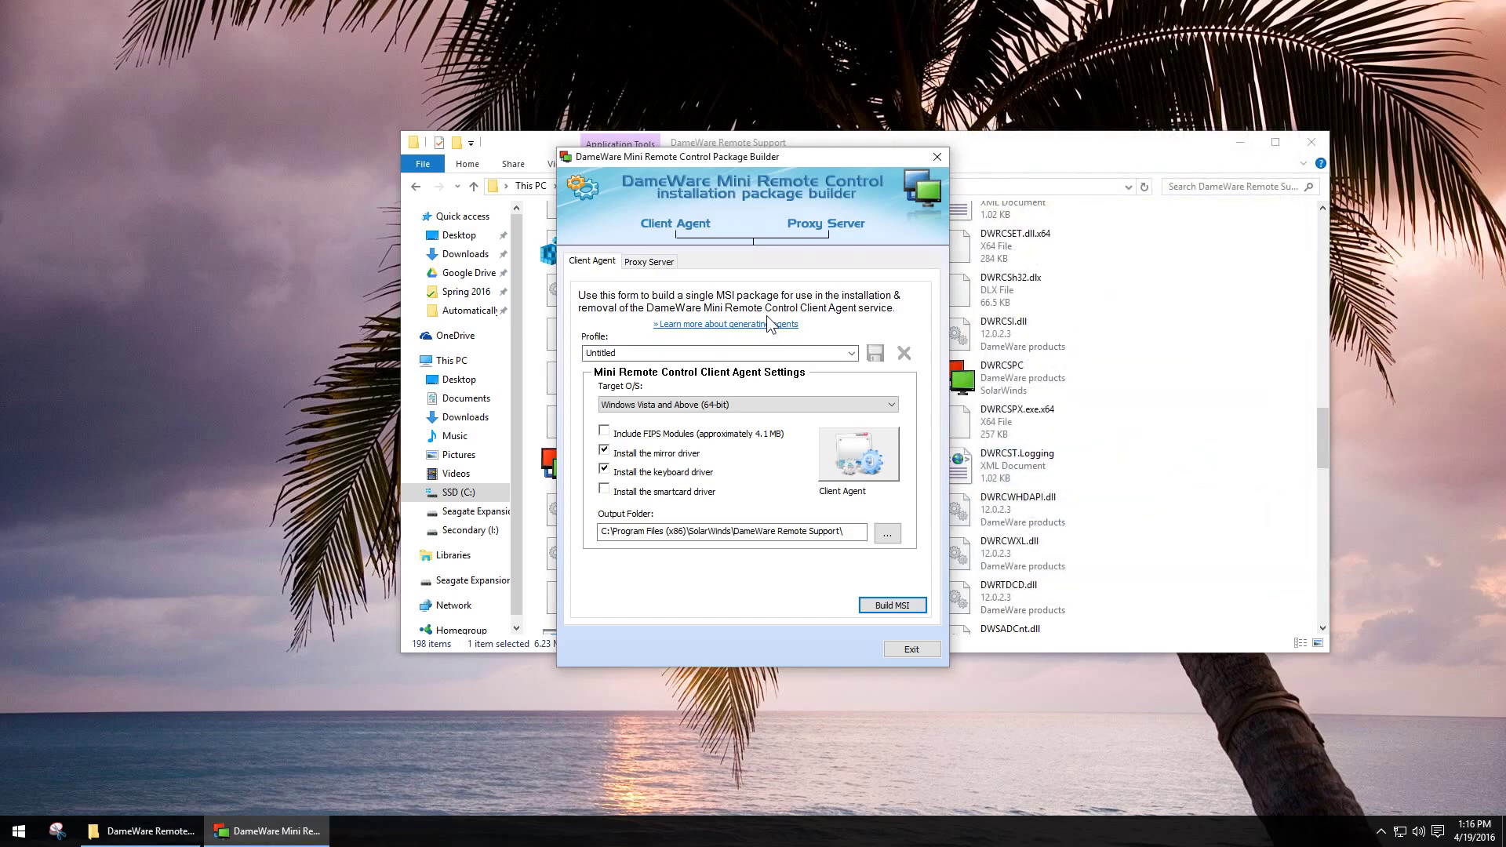
pyautogui.click(936, 159)
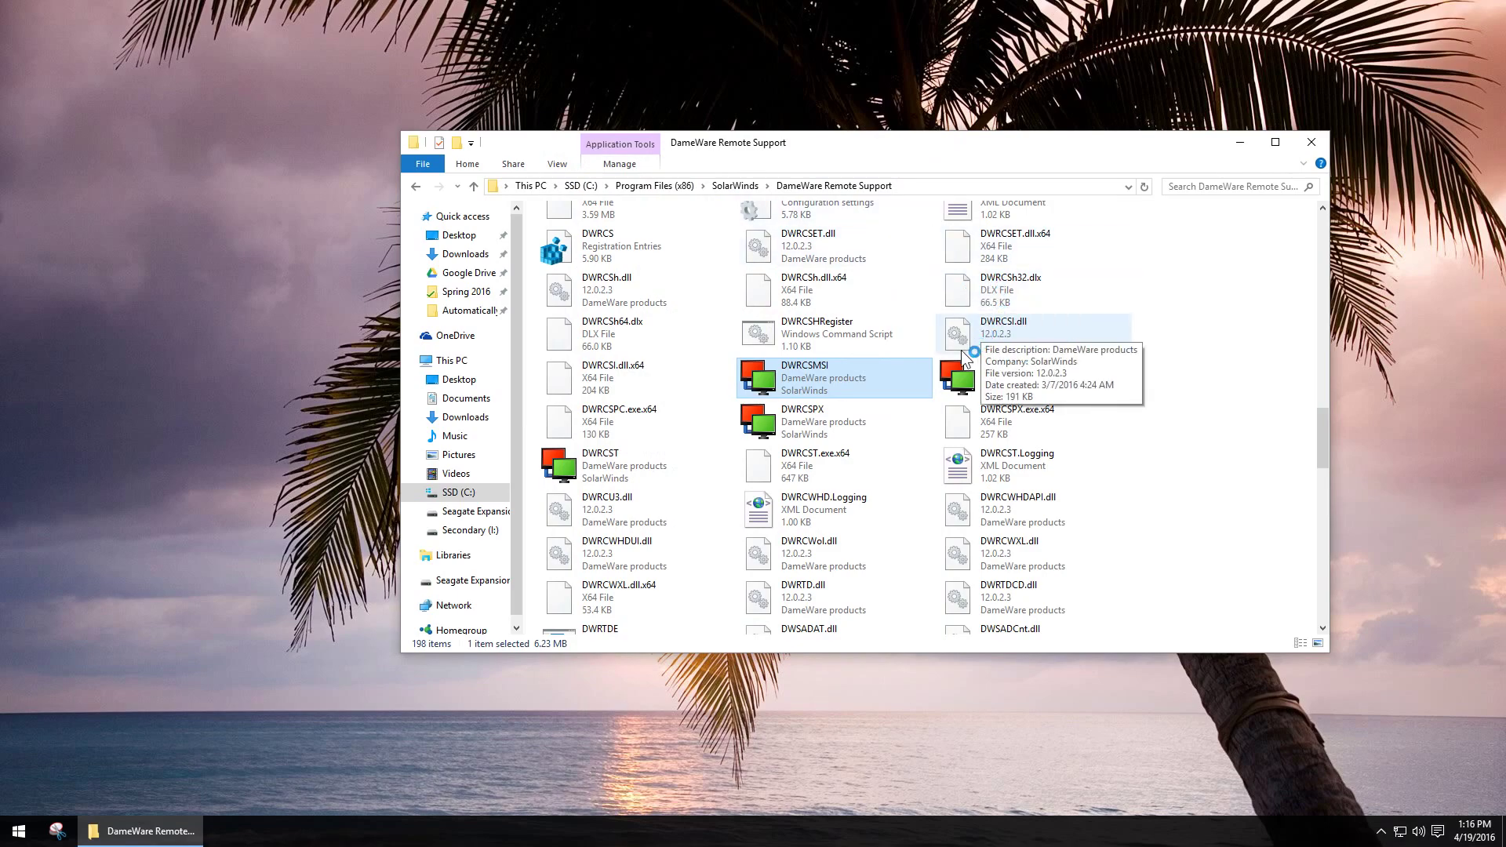
# Point out the DWRCSMSI application in the folder again and close the File Explorer window.
pyautogui.click(1051, 414)
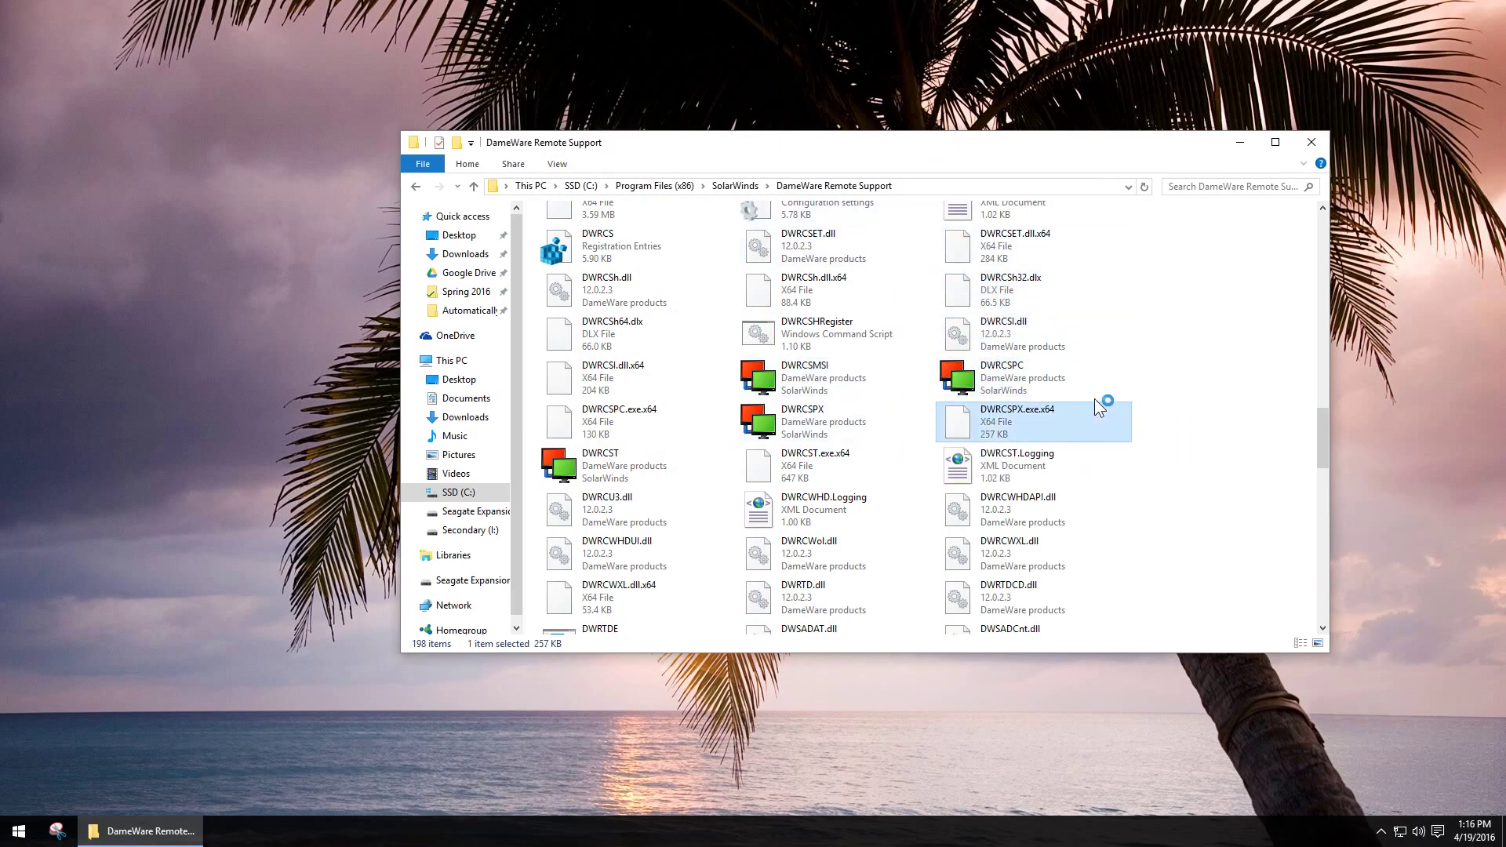
pyautogui.click(854, 390)
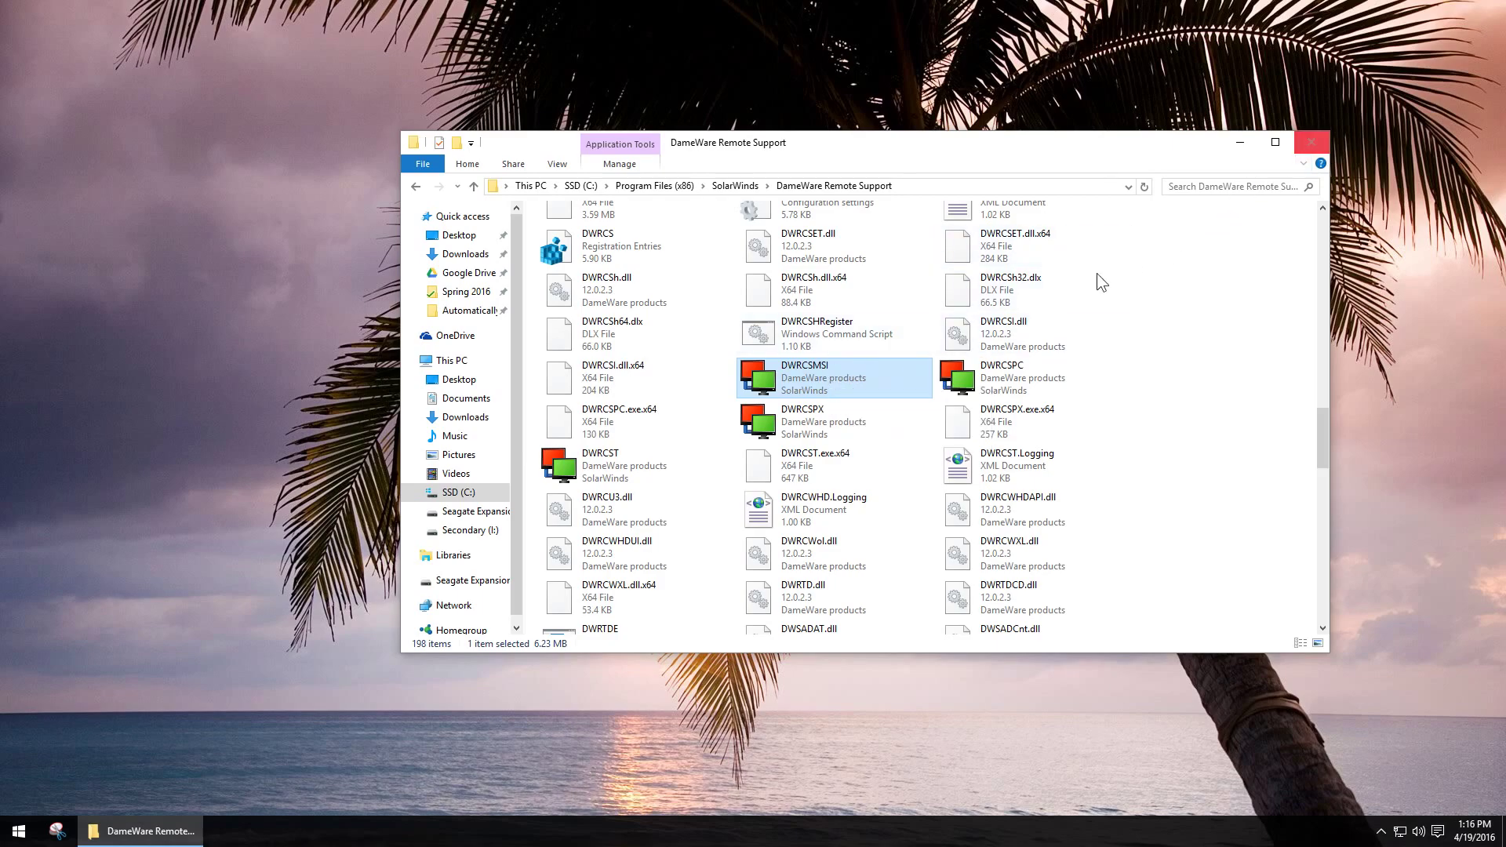
pyautogui.click(1306, 146)
# Search Windows for "mini" and launch Mini Remote Control.
pyautogui.click(19, 830)
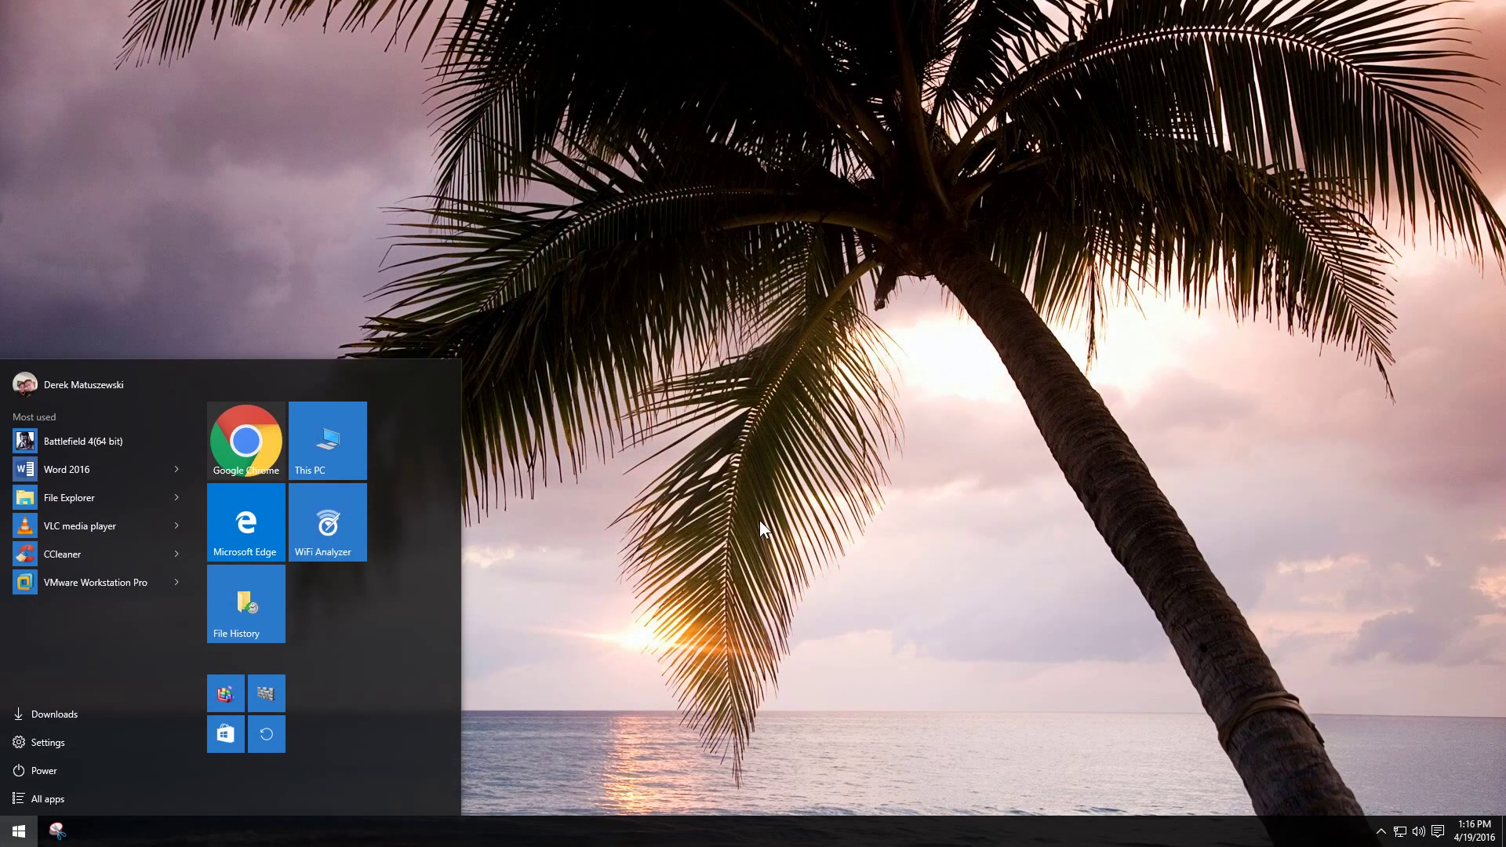
pyautogui.write('mini')
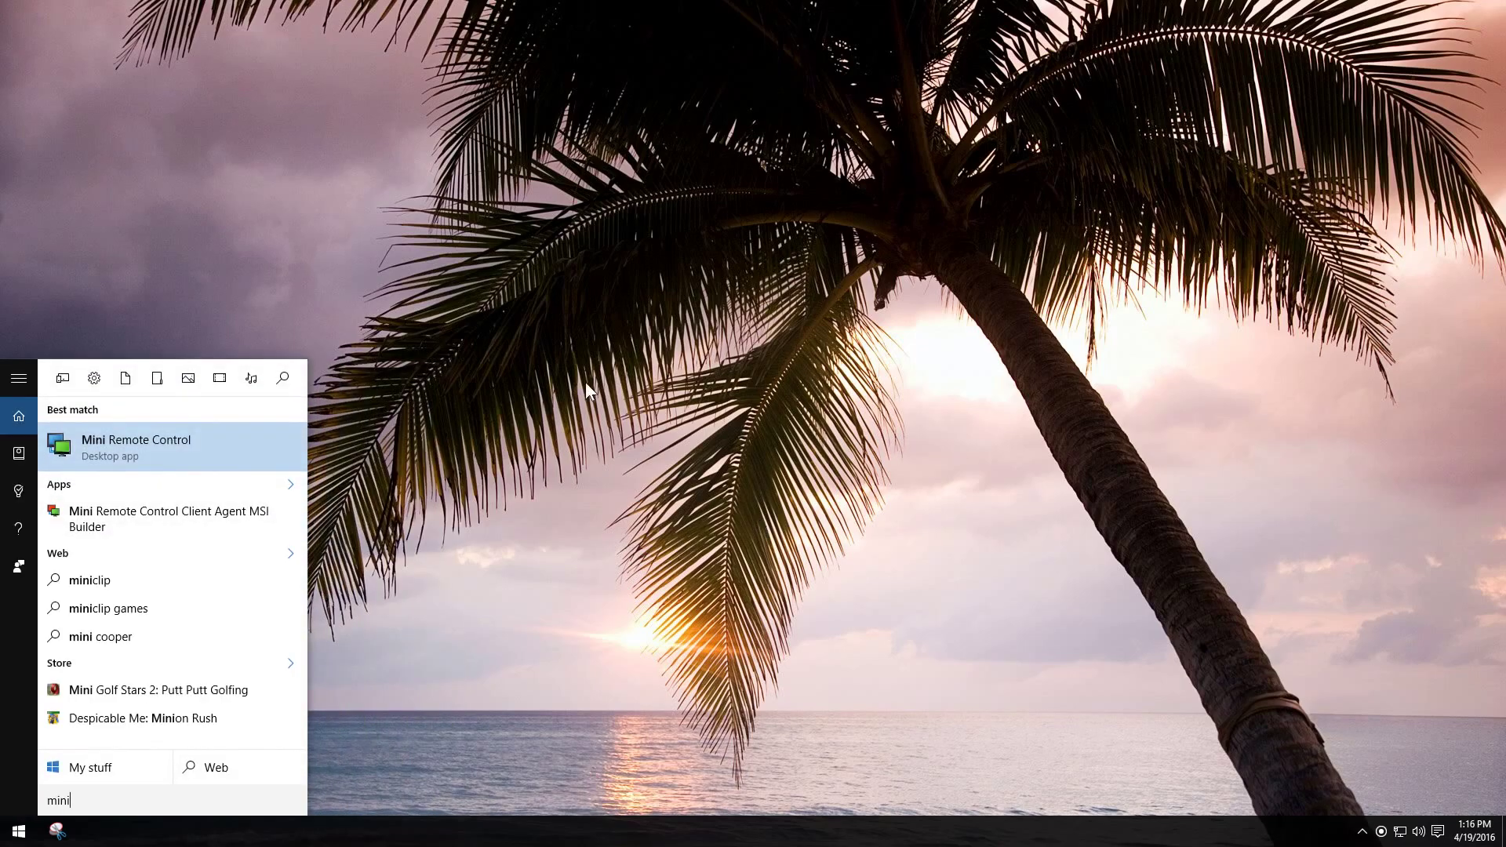
pyautogui.click(174, 450)
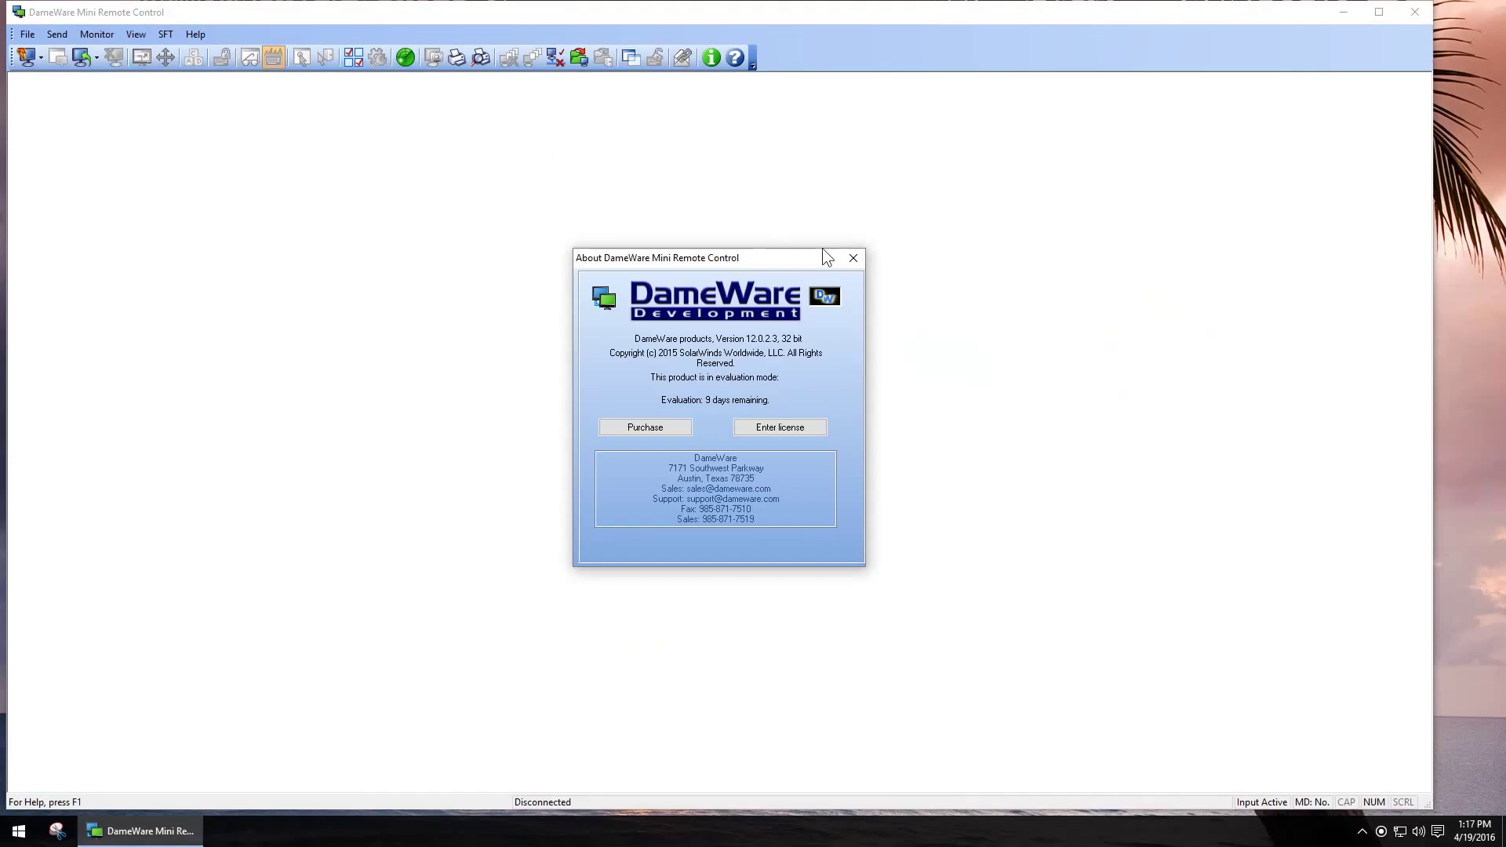
# Dismiss the About window, expand WORKGROUP under Microsoft Windows Network and select the laptop as the host to connect to.
pyautogui.click(852, 258)
pyautogui.click(732, 296)
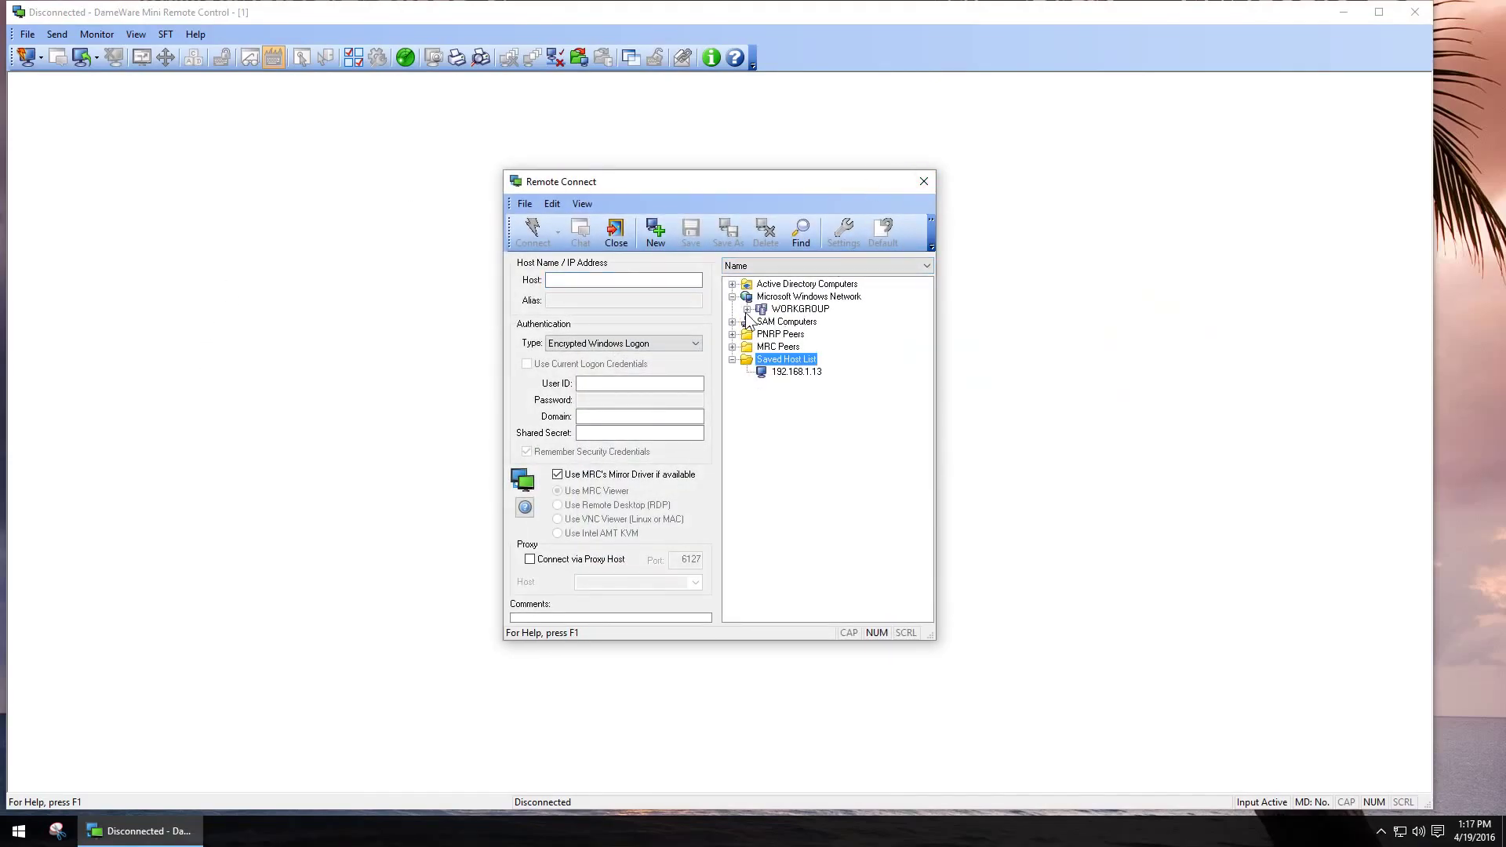
pyautogui.click(748, 309)
pyautogui.click(815, 348)
# Enter the user ID Owner and the account password under Encrypted Windows Logon and connect to the laptop.
pyautogui.click(674, 381)
pyautogui.write('Owner`')
pyautogui.click(687, 398)
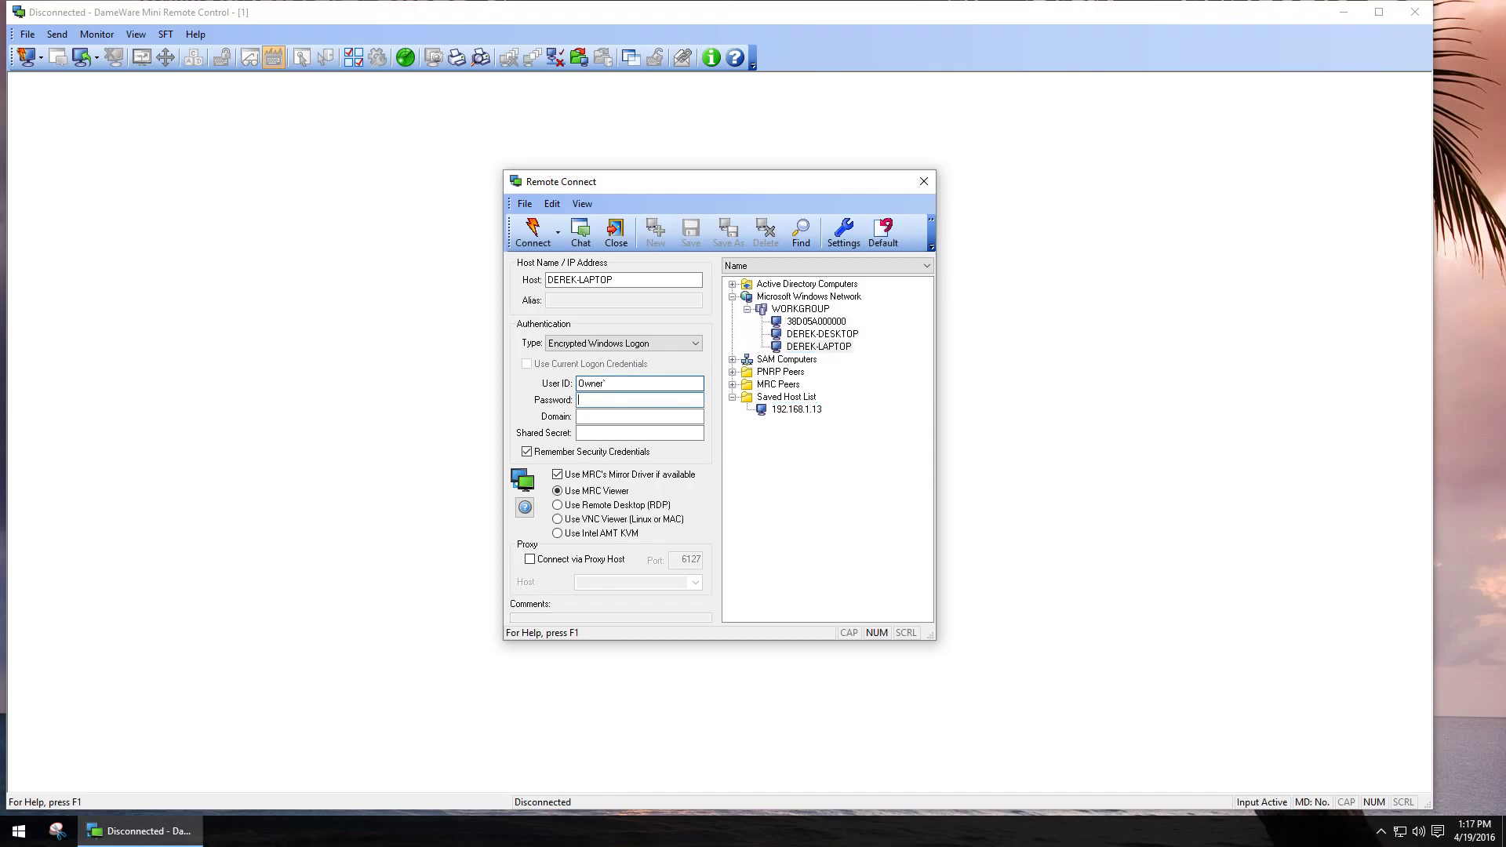
pyautogui.click(684, 384)
pyautogui.press('BackSpace')
pyautogui.click(670, 401)
pyautogui.write('****')
pyautogui.click(533, 234)
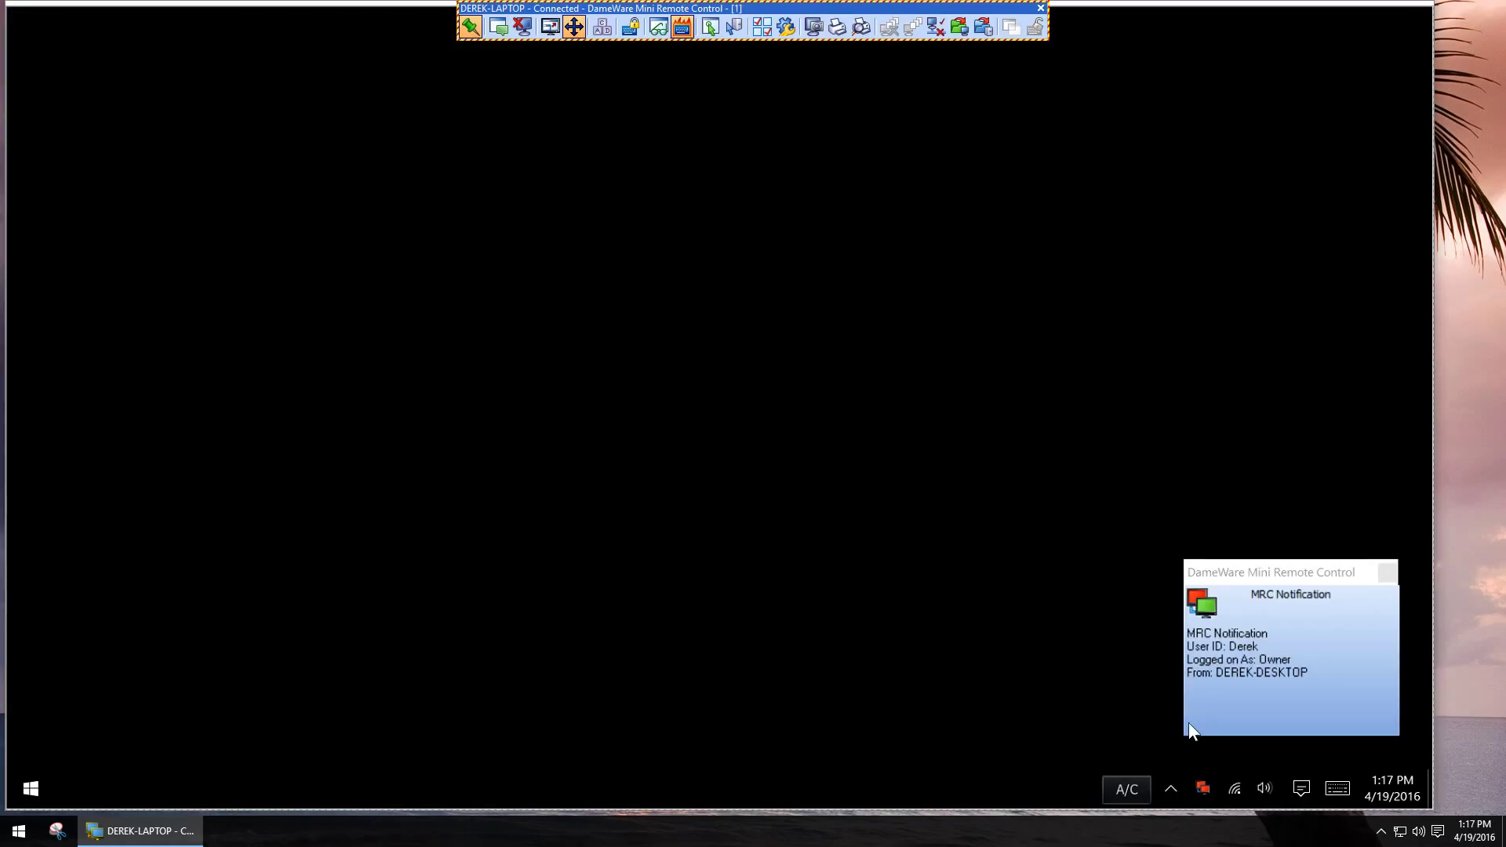
# Check the client agent's tray details on the remote laptop and view who is connected.
pyautogui.moveTo(1207, 784)
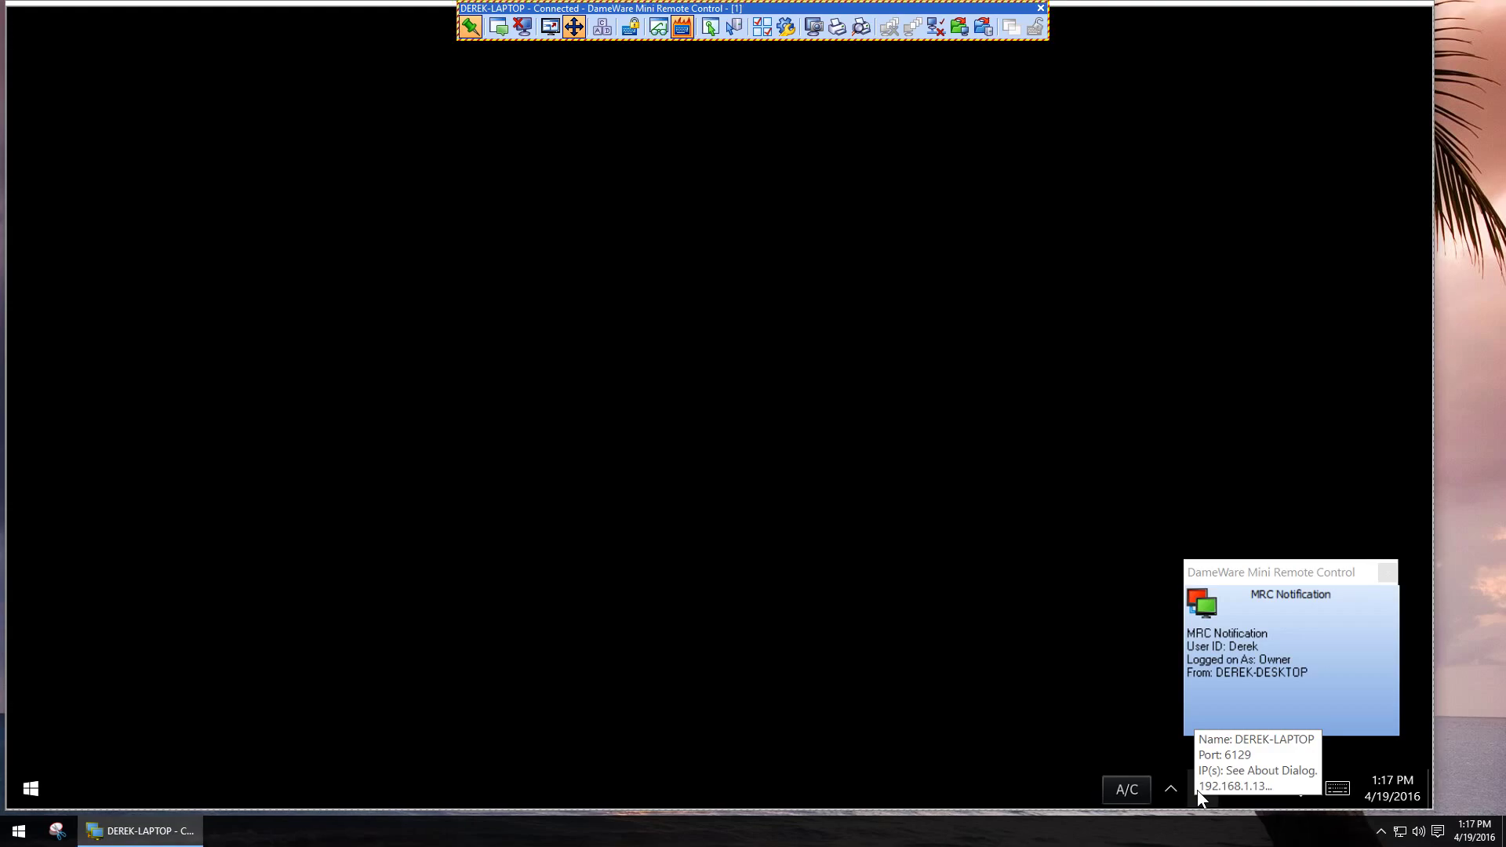
pyautogui.click(1182, 792)
pyautogui.rightClick(1200, 785)
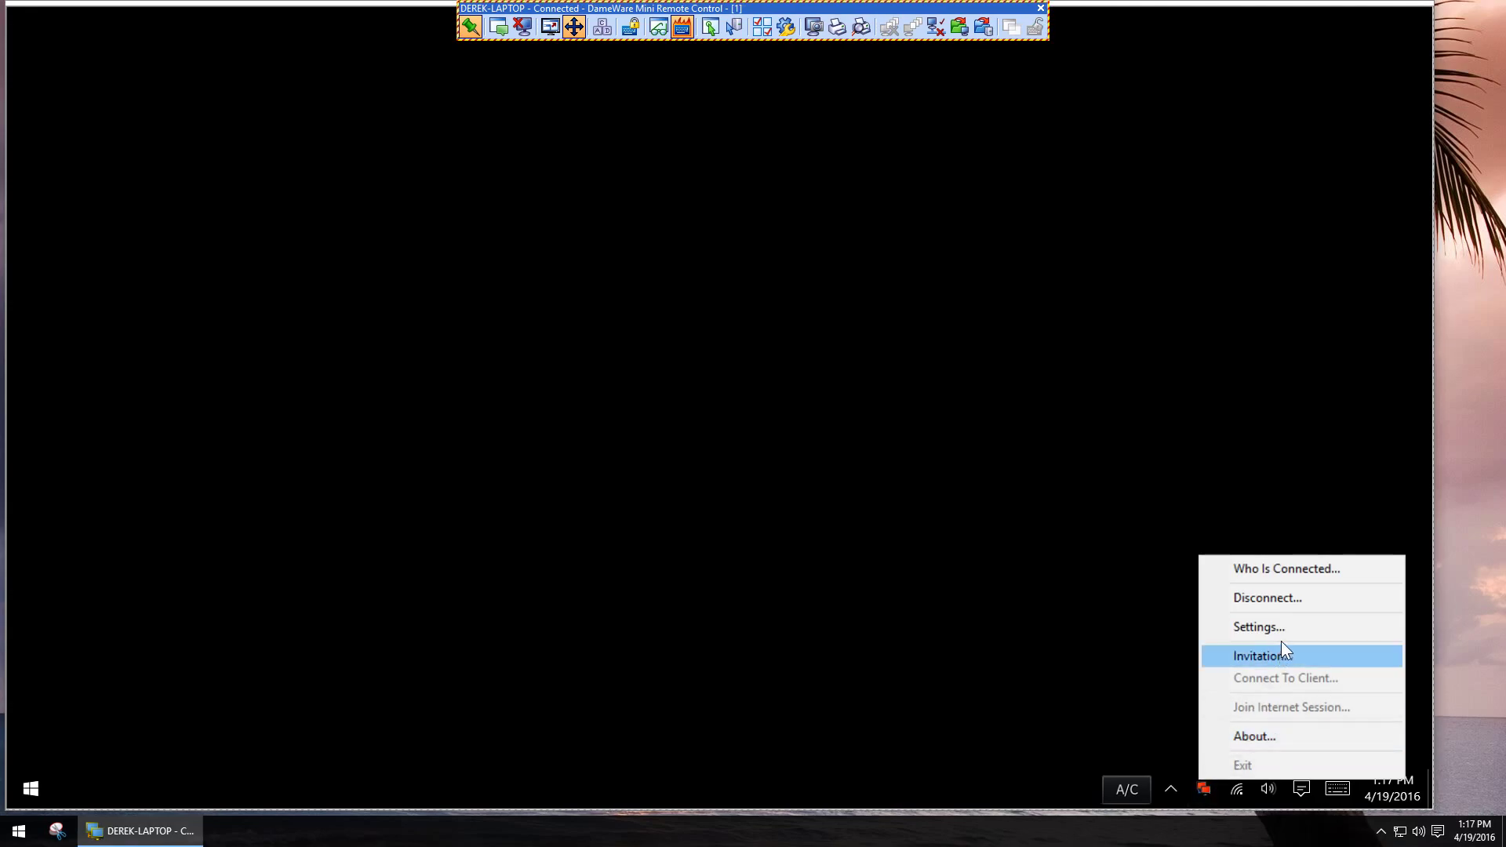
pyautogui.click(1313, 570)
# Examine the client agent's General settings on the remote laptop and close the properties without changes.
pyautogui.click(1205, 786)
pyautogui.rightClick(1207, 782)
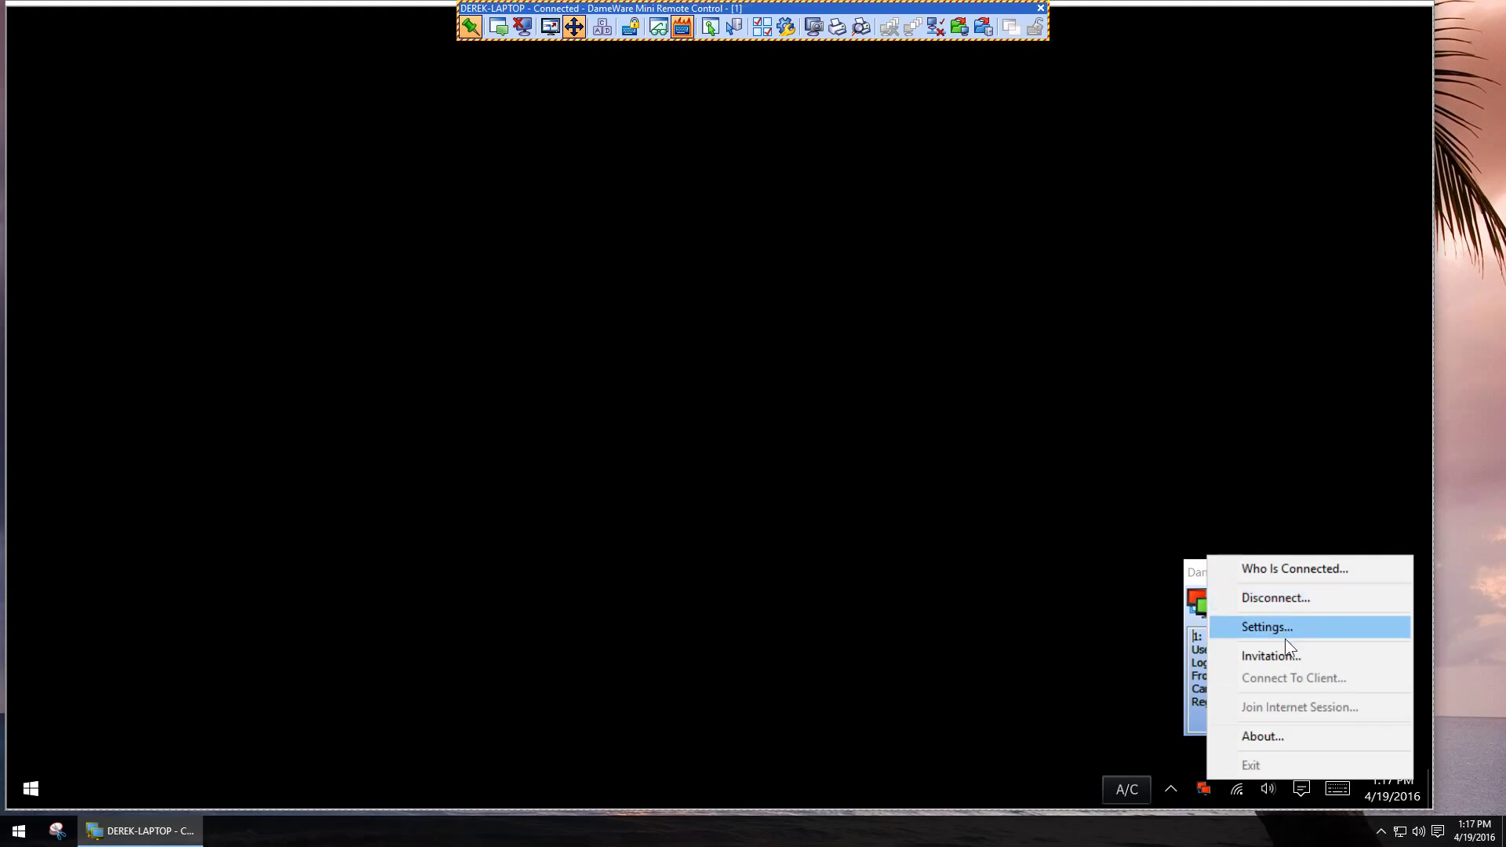
pyautogui.click(1296, 627)
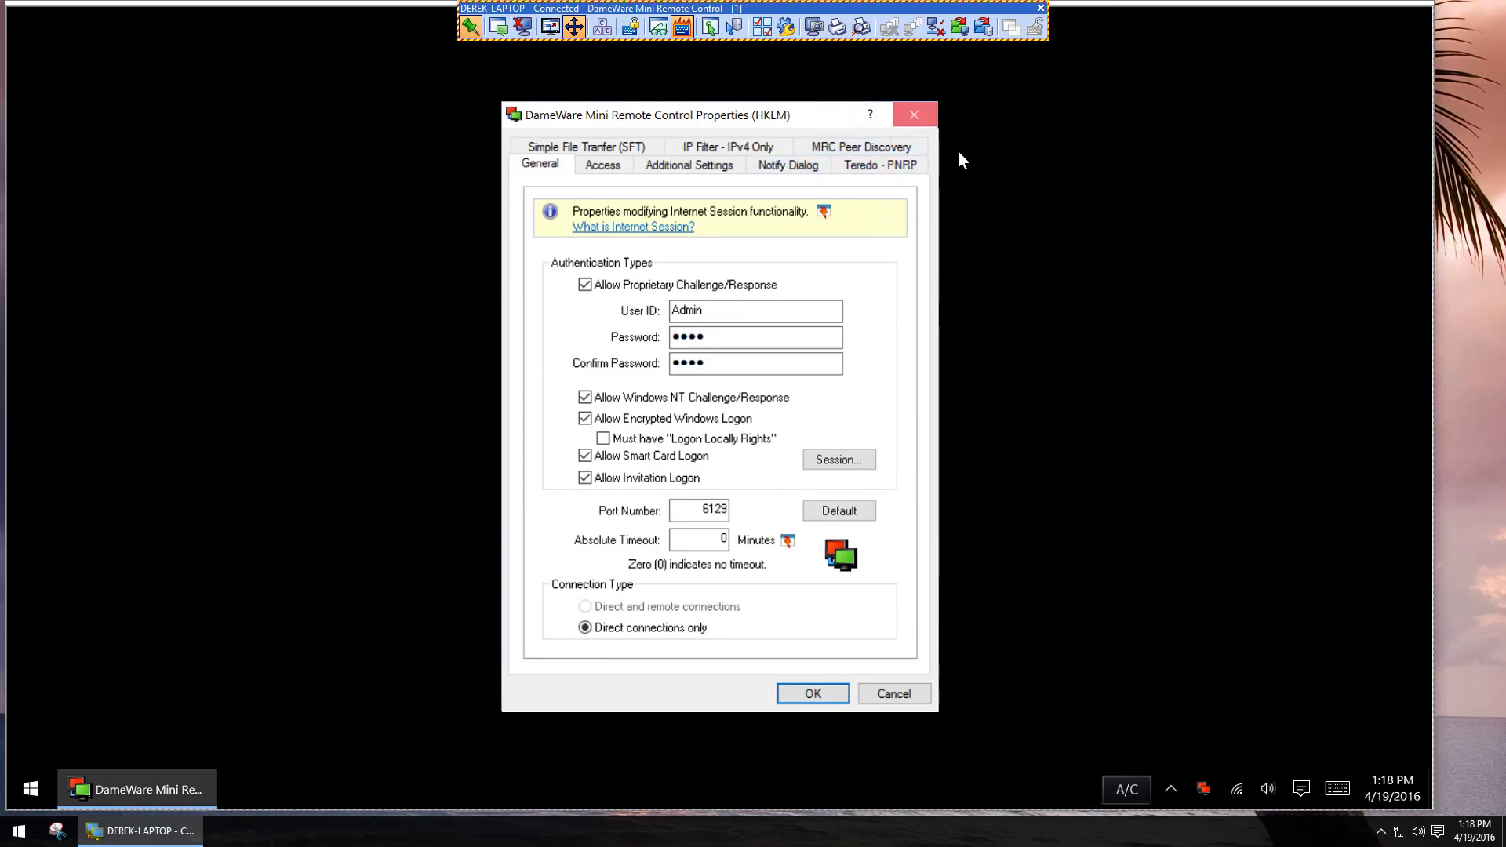
pyautogui.click(898, 117)
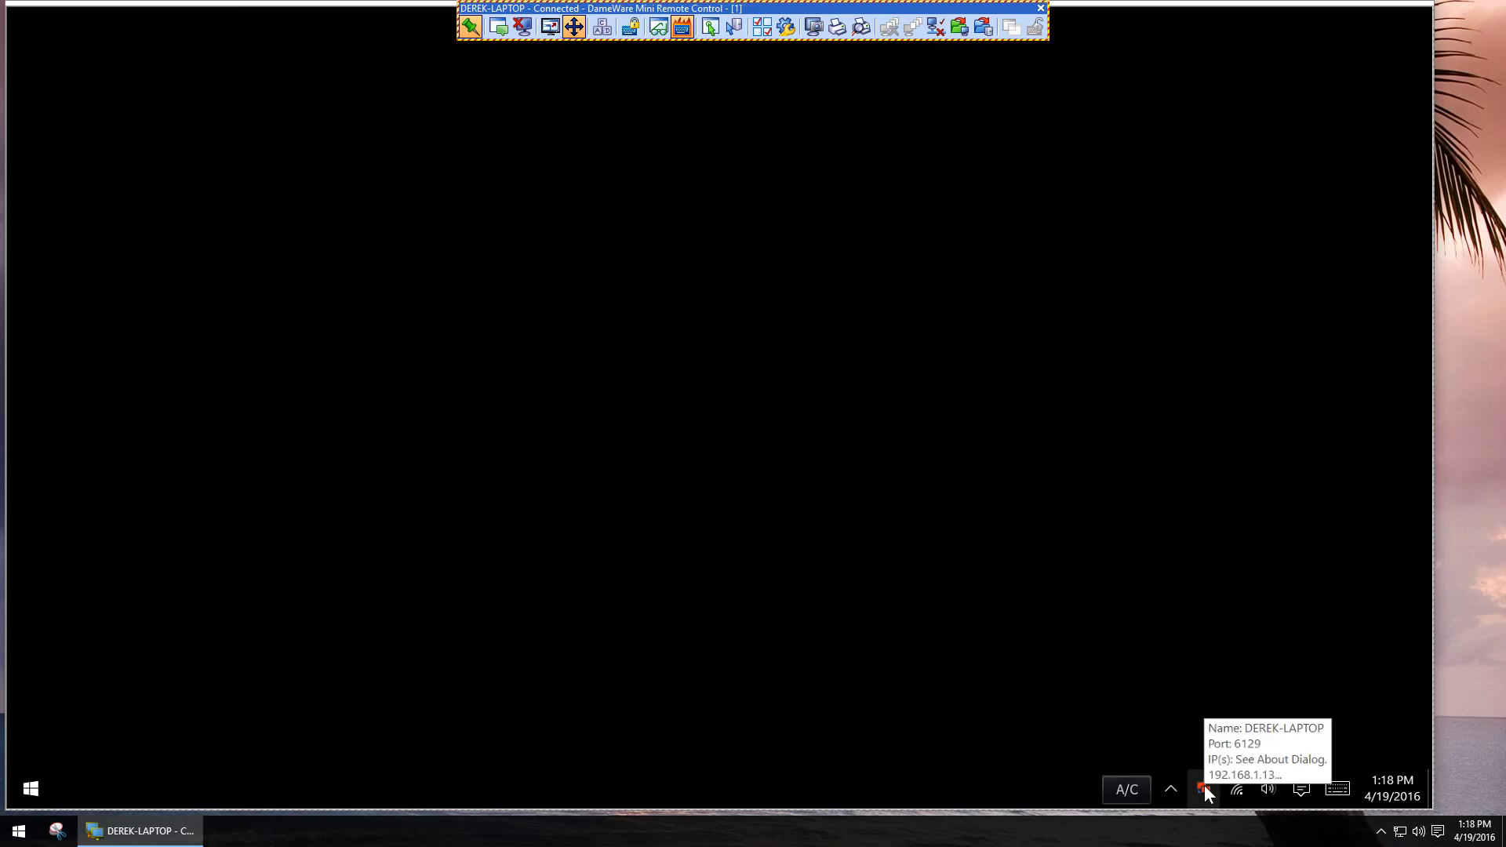
# Disconnect the remote session from the laptop's client agent and close Mini Remote Control.
pyautogui.rightClick(1205, 789)
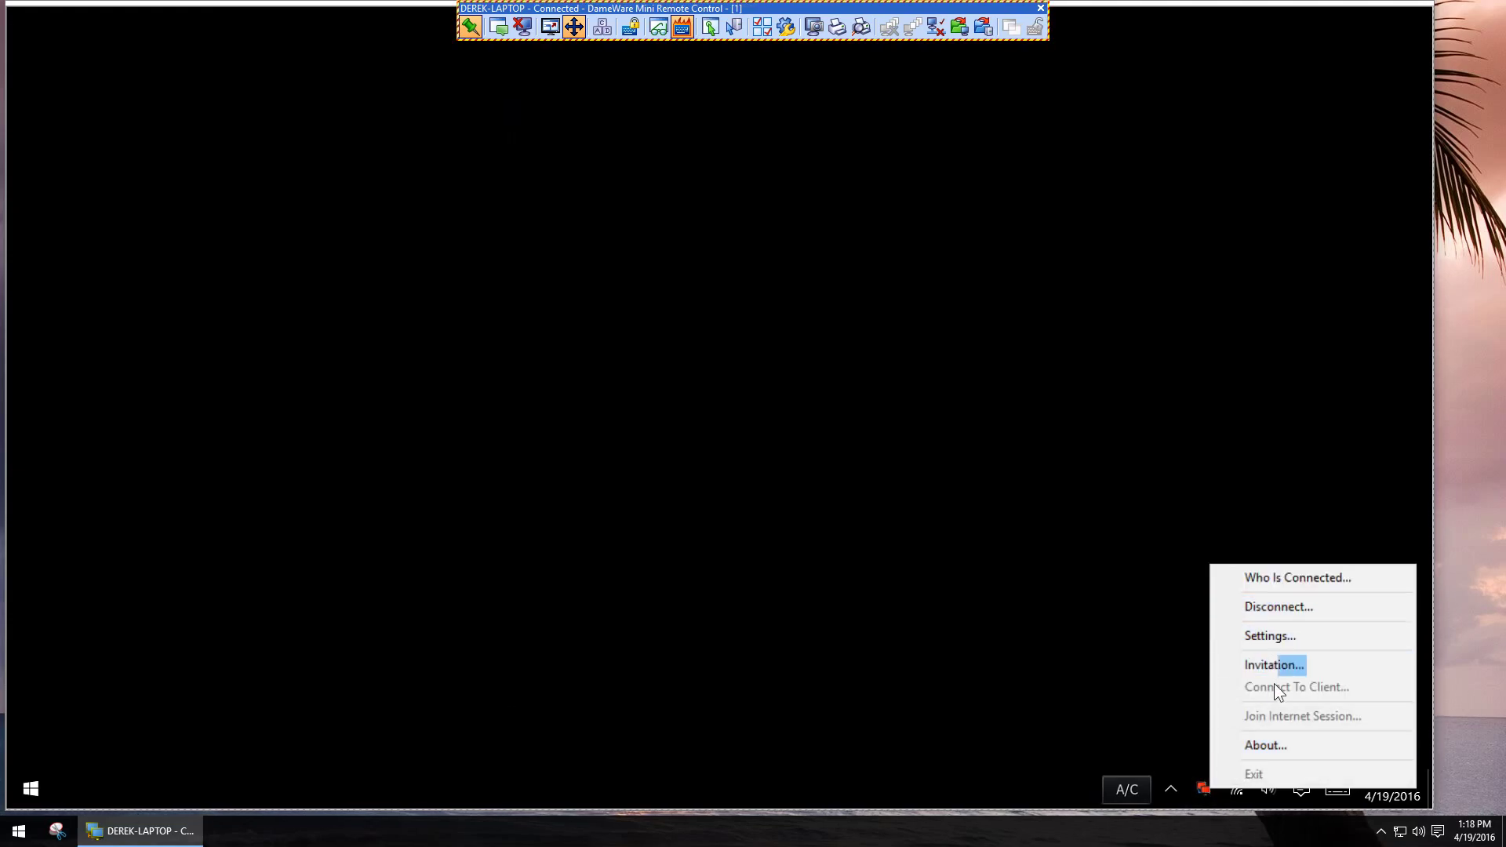
pyautogui.click(1278, 609)
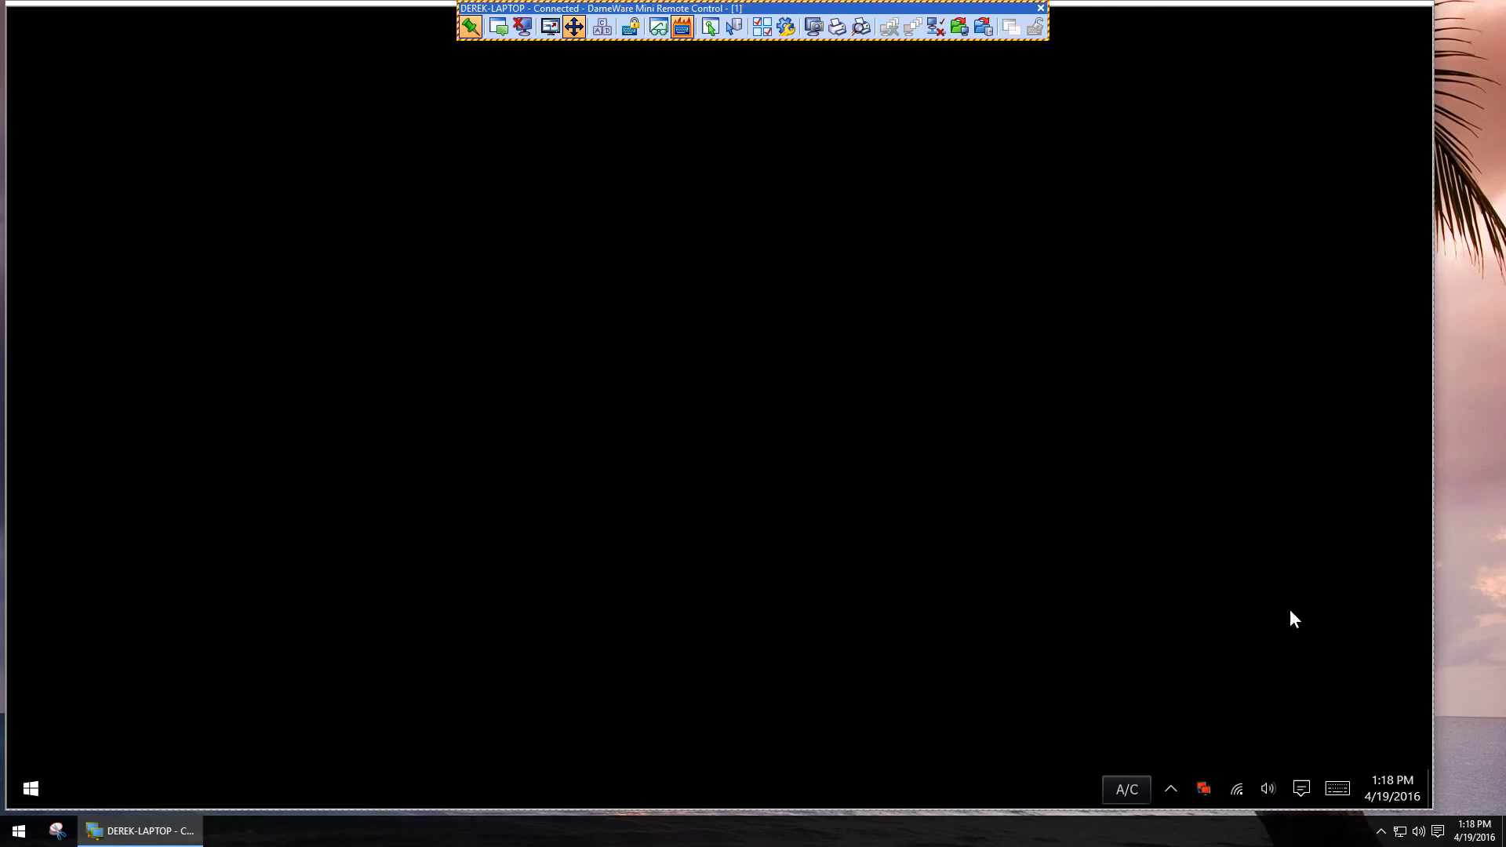
pyautogui.click(776, 468)
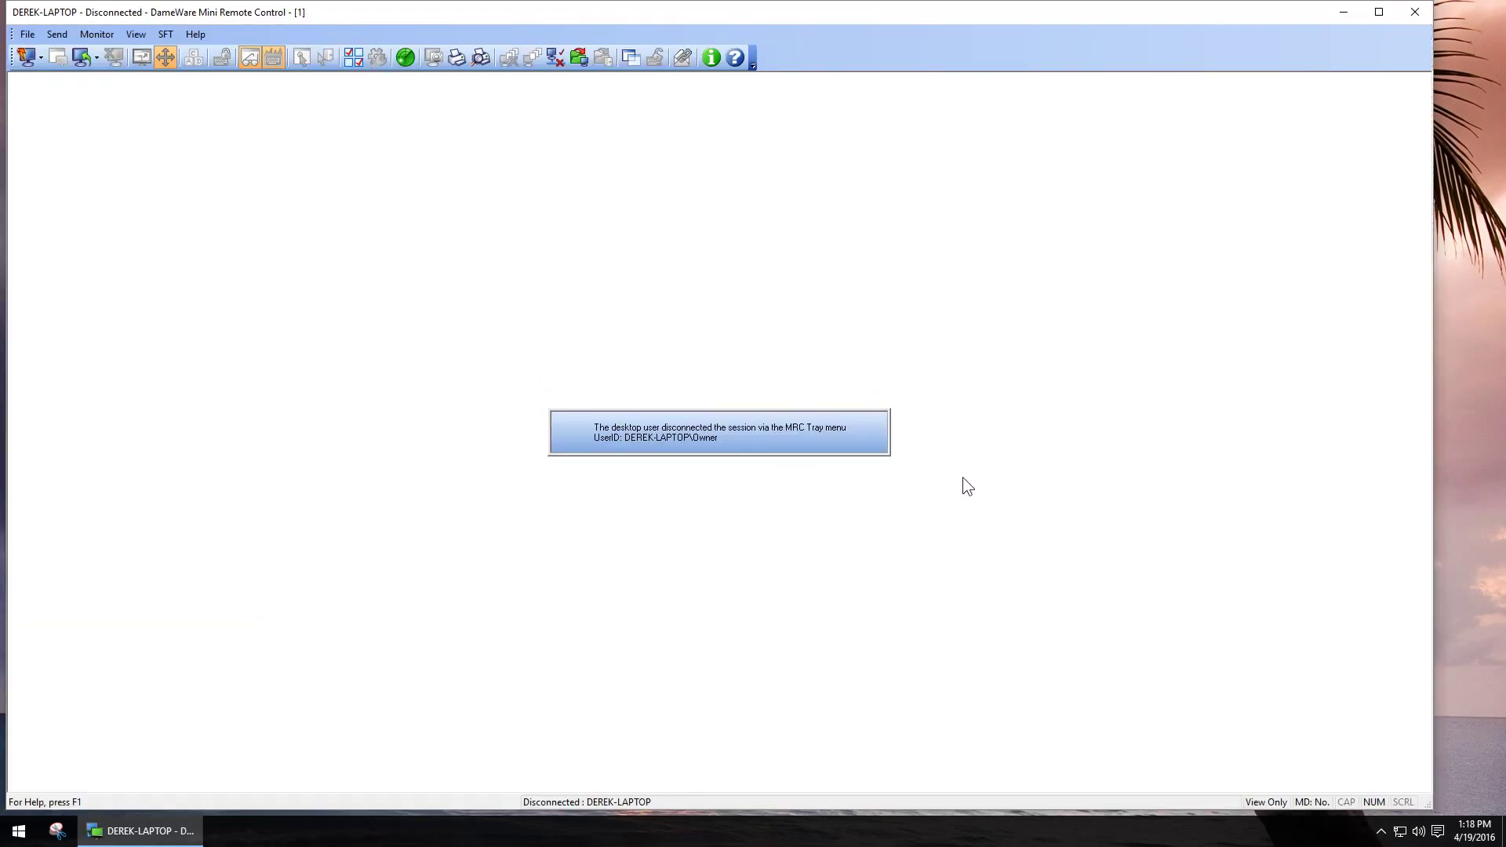
pyautogui.click(1416, 12)
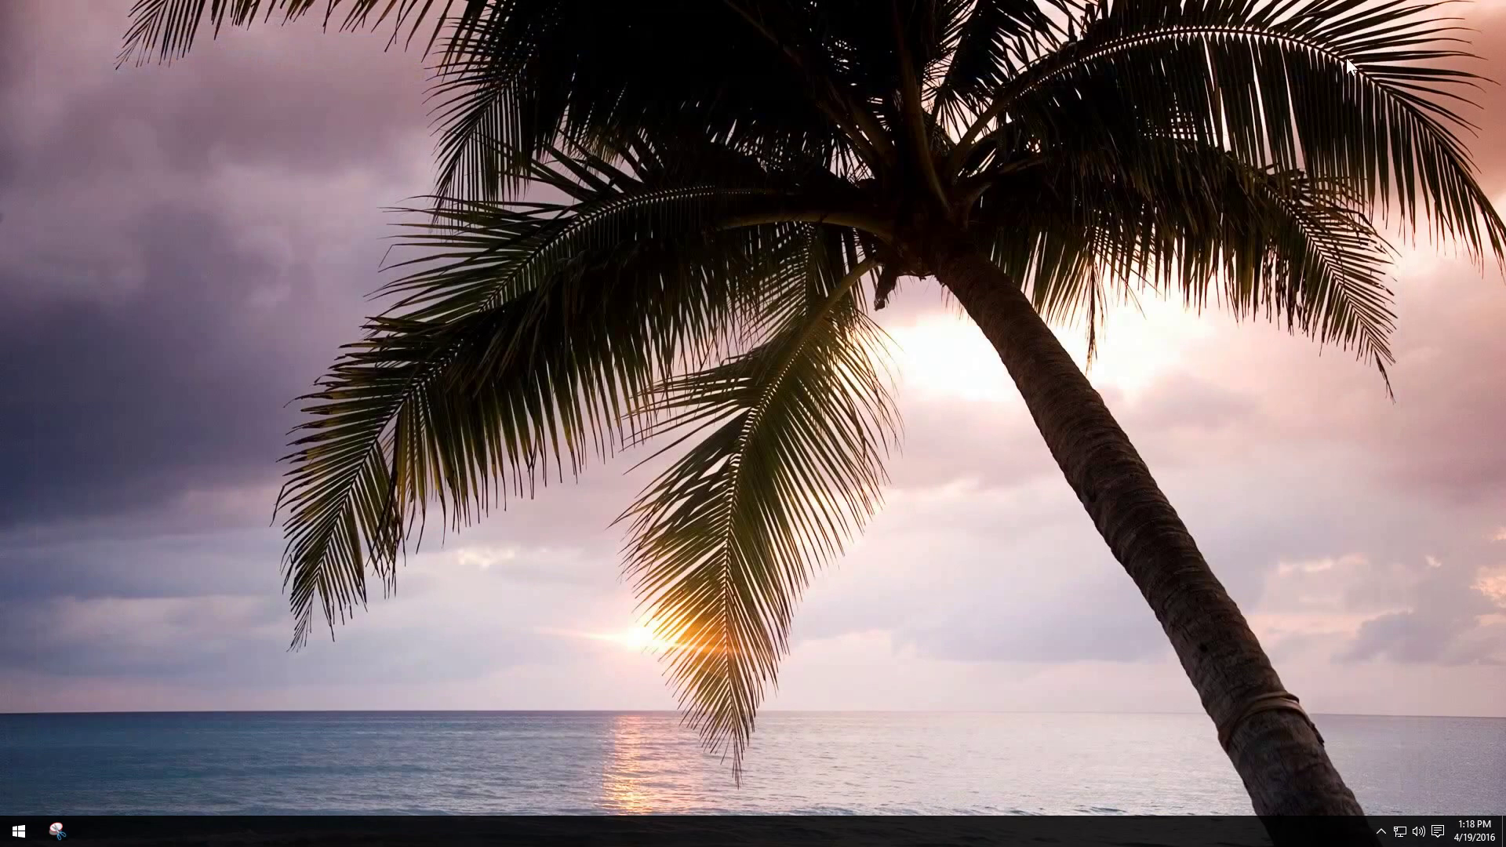